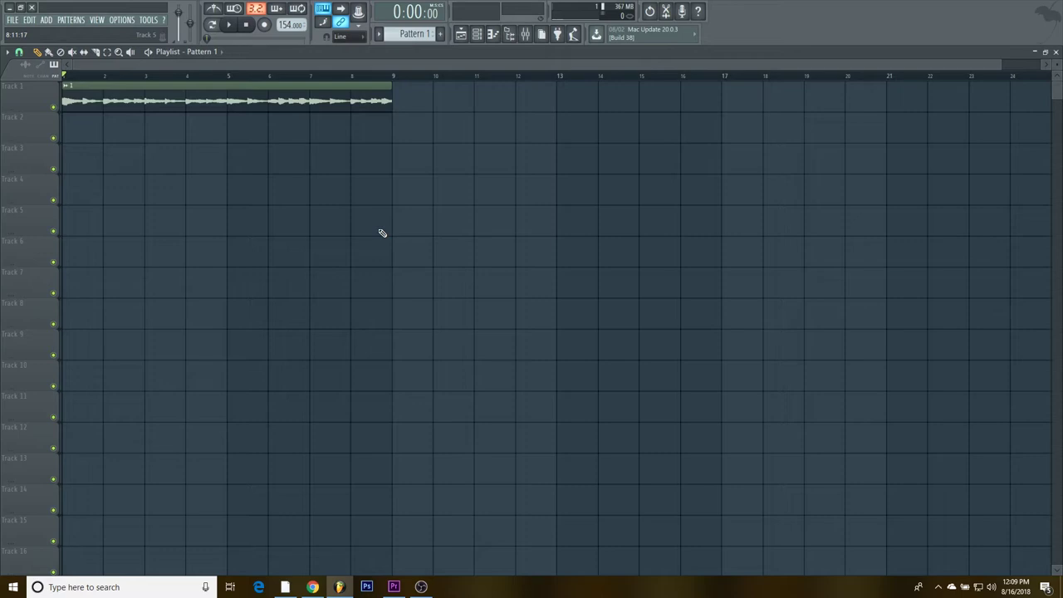
Step: Reposition the channel rack toward the centre of the playlist, then hide it
left_click(477, 34)
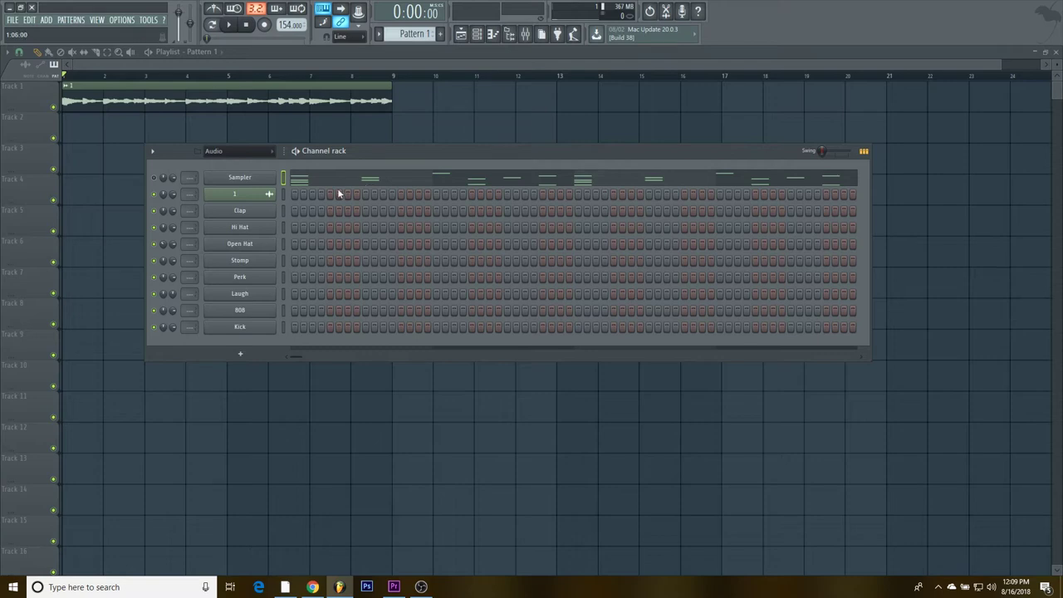
left_click_drag(361, 152, 442, 163)
key("F6")
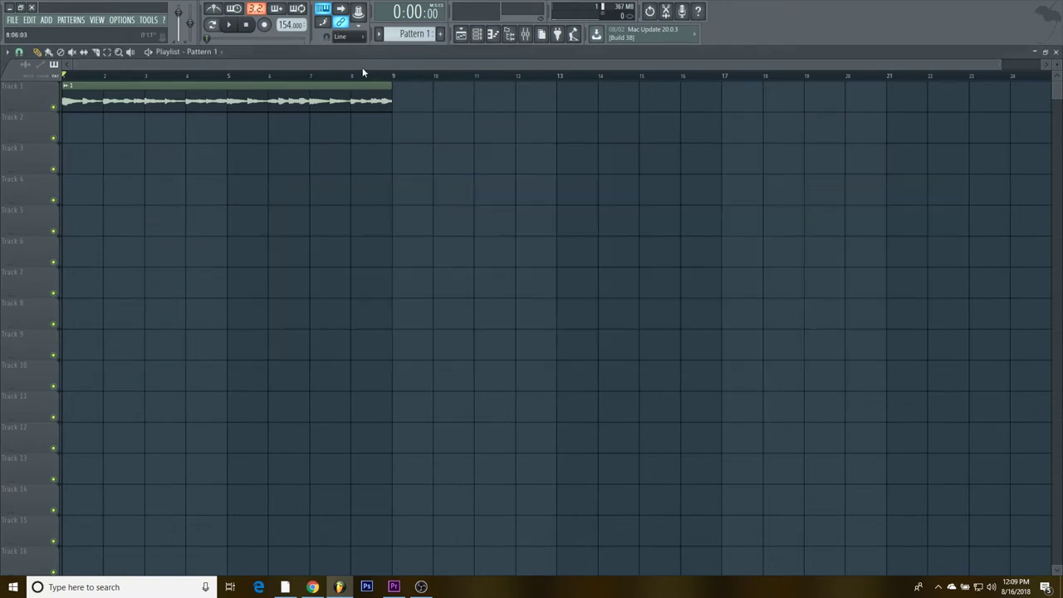
Step: Play back the melody audio clip with the channel rack in view, then stop playback
left_click(231, 26)
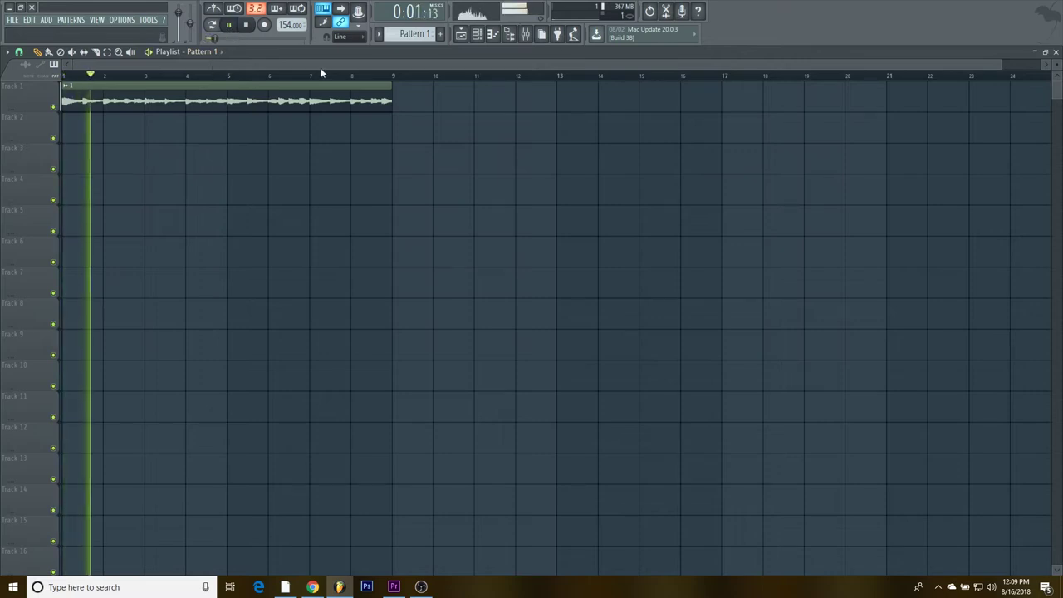
left_click(477, 35)
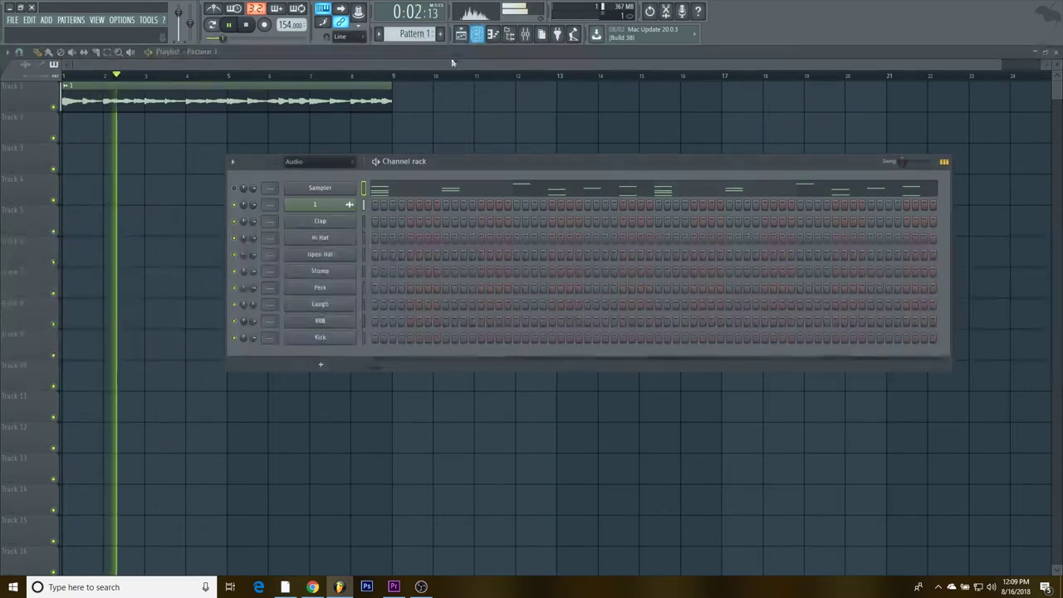
left_click(249, 25)
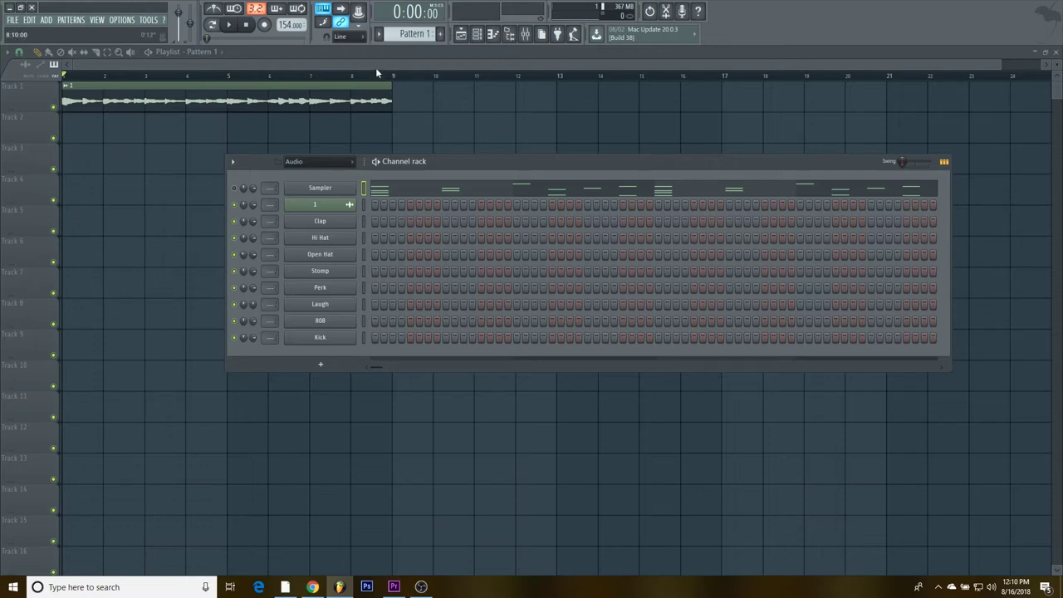
Step: Place Pattern 1 at the start of Track 2 in the playlist and open the channel rack
right_click(408, 37)
key("F6")
left_click(60, 131)
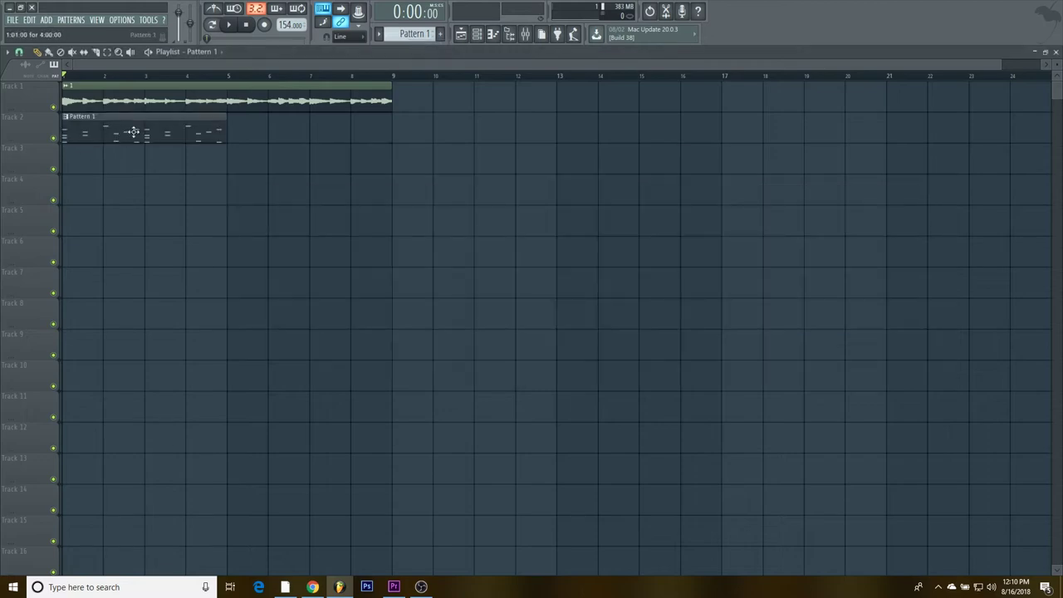
left_click(477, 33)
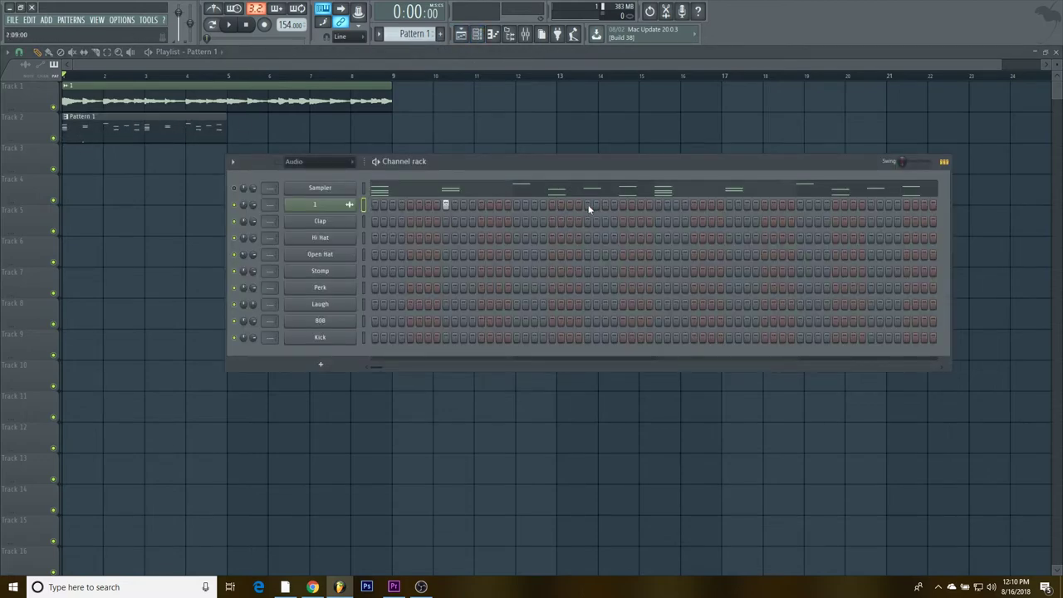
Step: Clear the misplaced steps from the audio channel 1 row
right_click(337, 204)
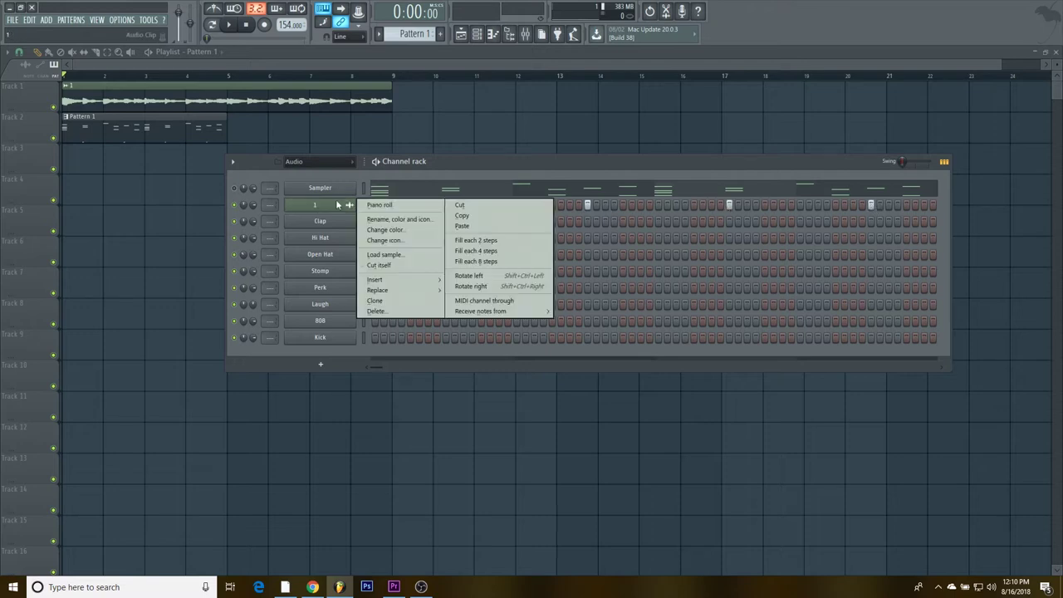
right_click(870, 204)
right_click(729, 204)
right_click(587, 205)
right_click(445, 205)
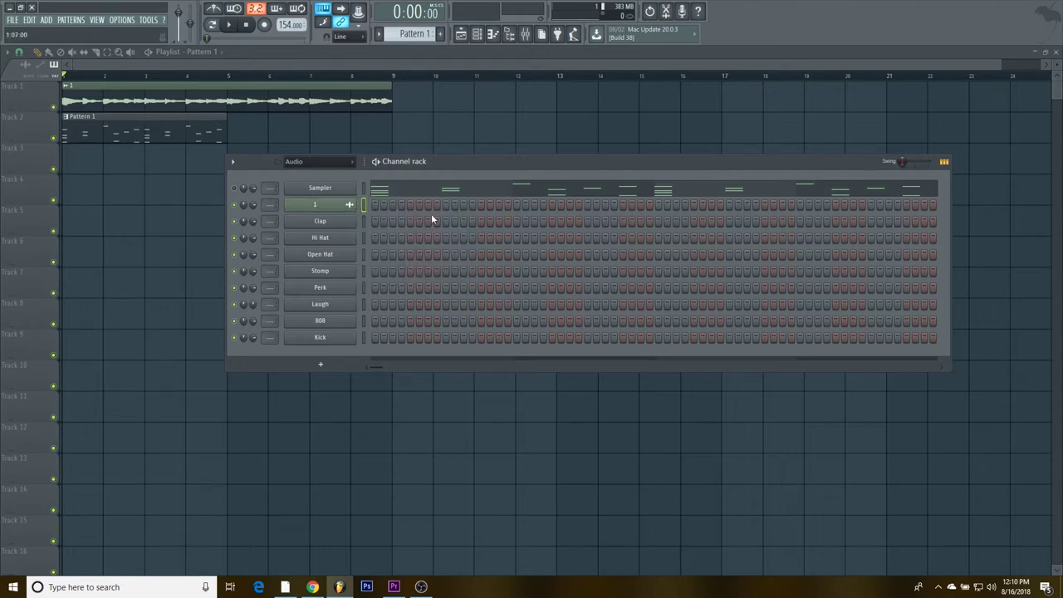
Step: Place Clap hits on steps 9, 25, 41 and 57, check them in the piano roll and return to the playlist
left_click(445, 221)
right_click(353, 221)
left_click(390, 221)
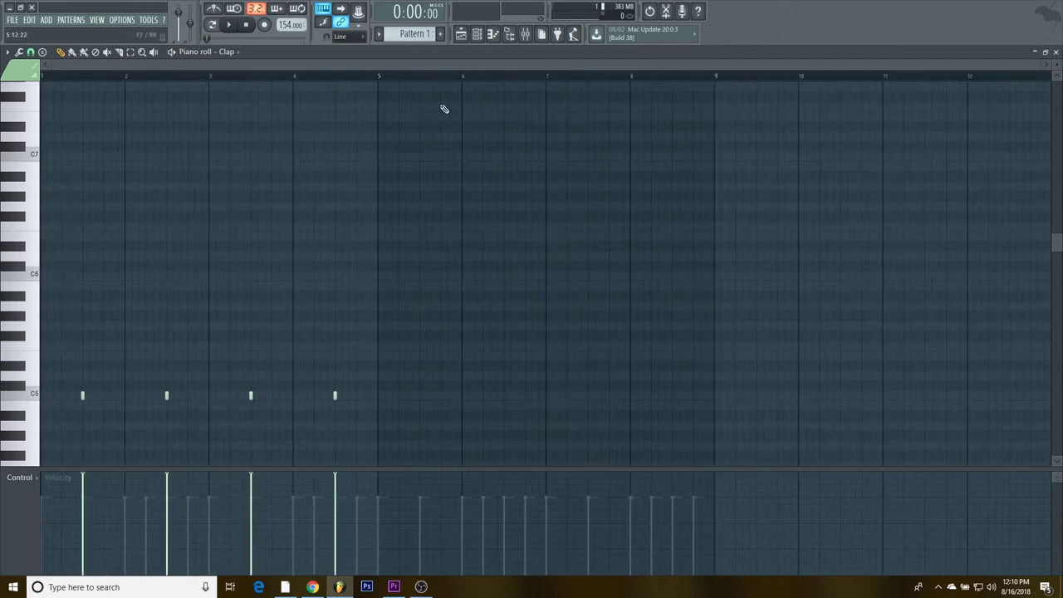
left_click(476, 34)
left_click(461, 34)
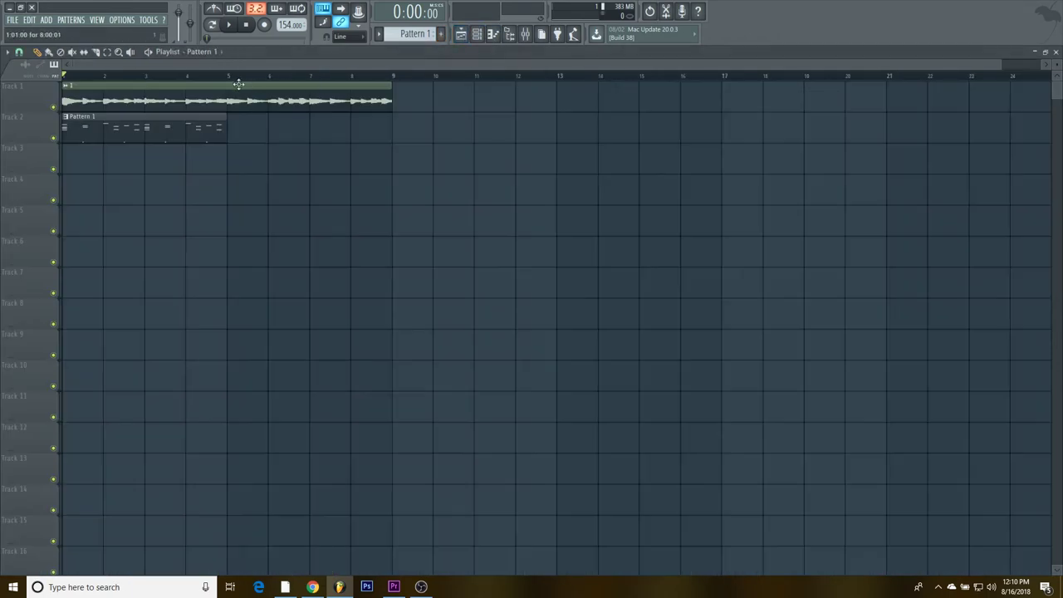
Step: Select bars 1 to 4 on the playlist timeline as the loop region
left_click_drag(227, 78, 5, 111)
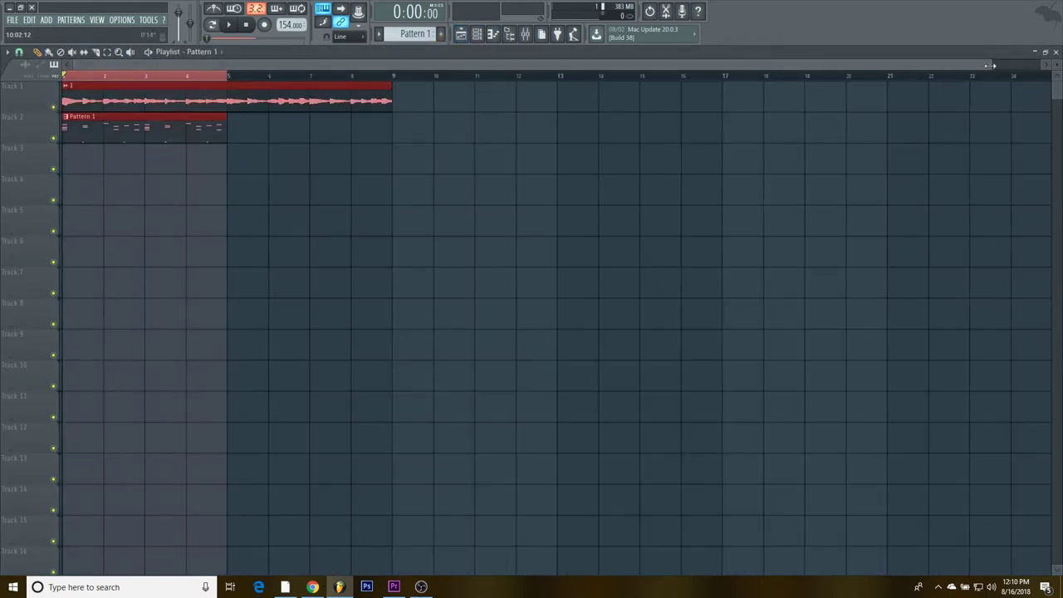
left_click_drag(1001, 64, 459, 66)
scroll(460, 75, "down", 1)
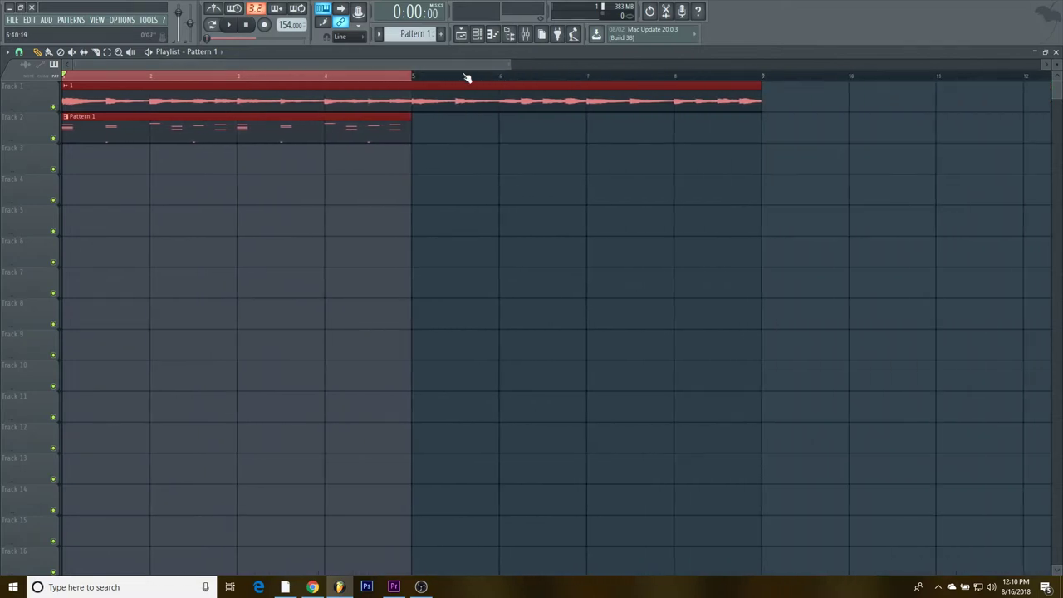
Step: Review the Clap notes in the piano roll and play back the looped section alongside the channel rack
left_click(476, 34)
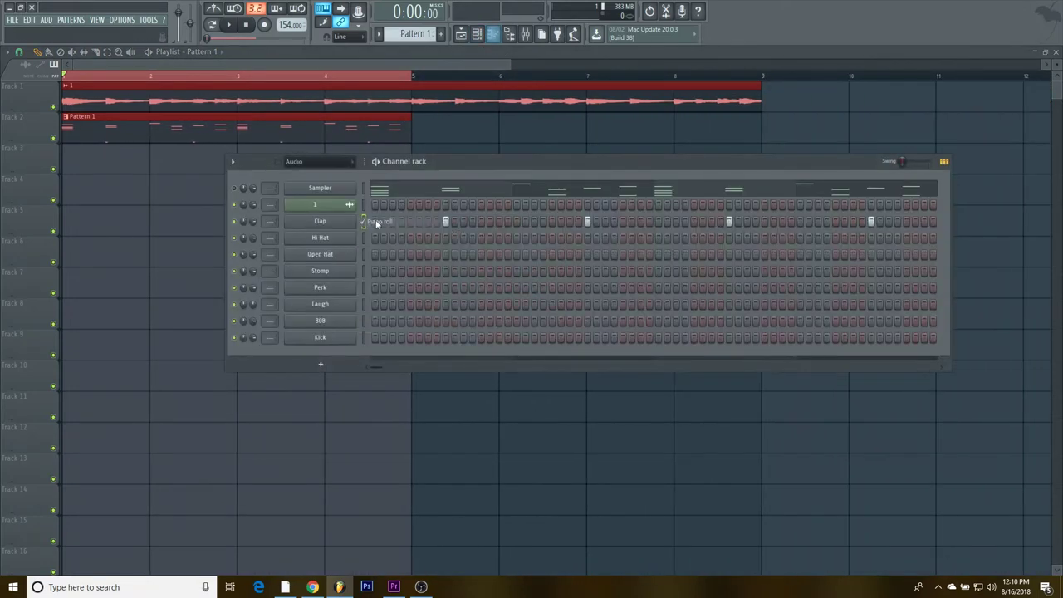
right_click(349, 224)
left_click(379, 219)
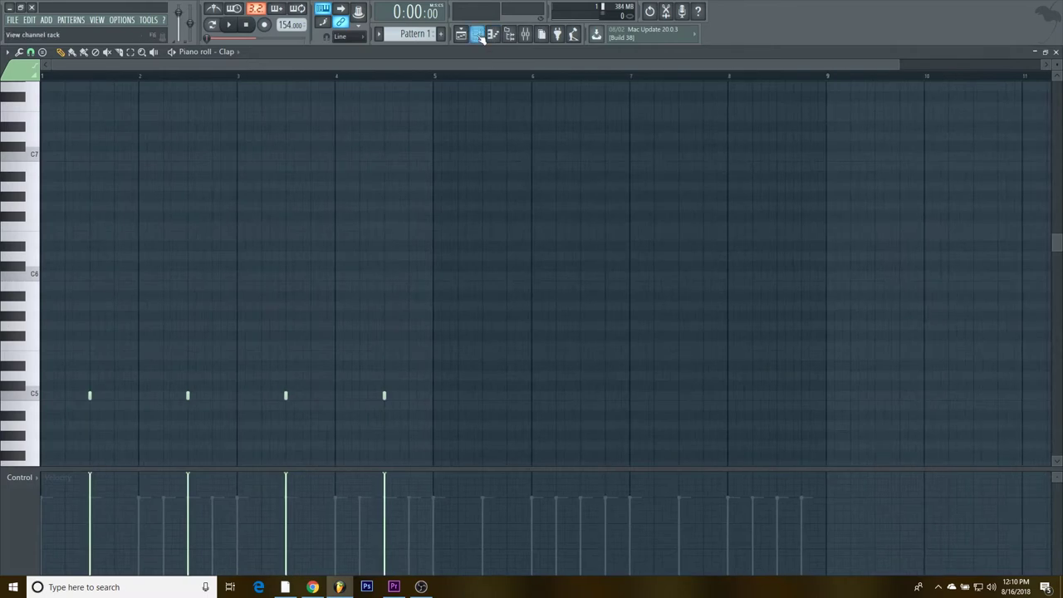
left_click(478, 35)
key("space")
left_click(461, 35)
left_click(479, 36)
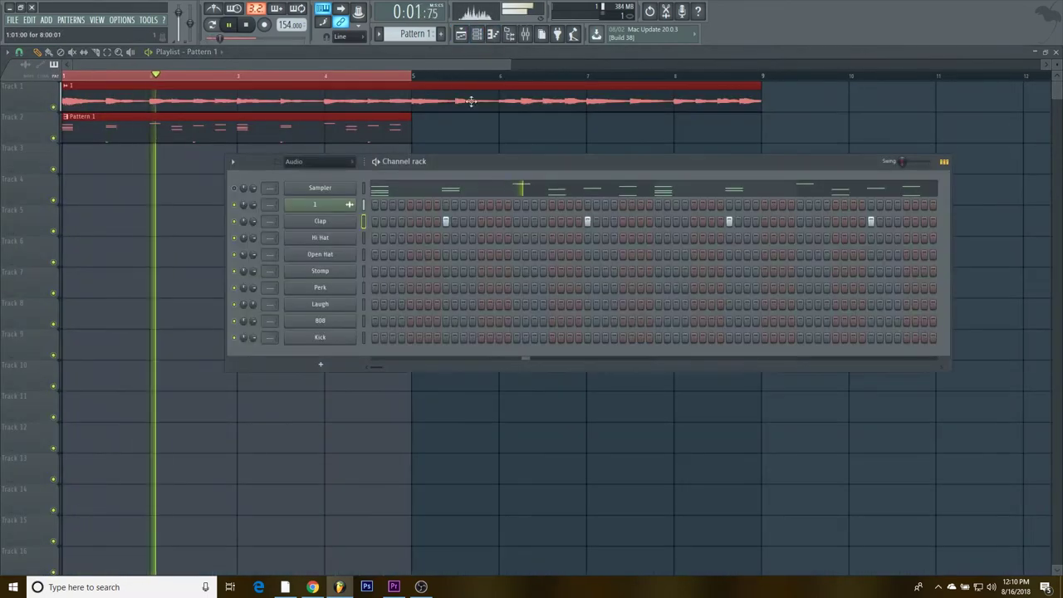
key("space")
Step: Fill the Hi Hat channel with a hit on every 2 steps
right_click(347, 240)
left_click(346, 237)
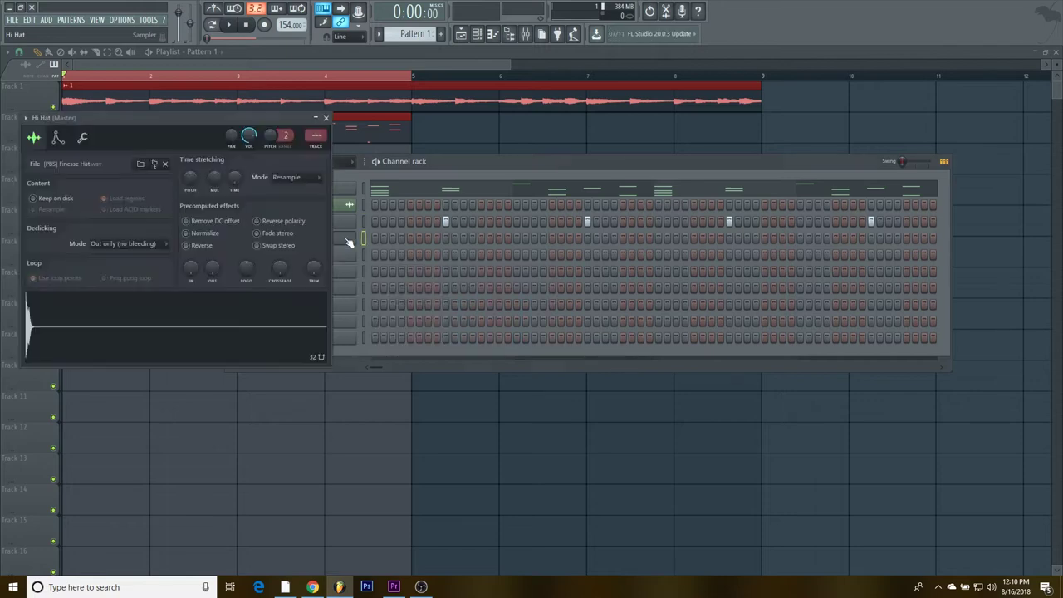
left_click(326, 118)
right_click(349, 235)
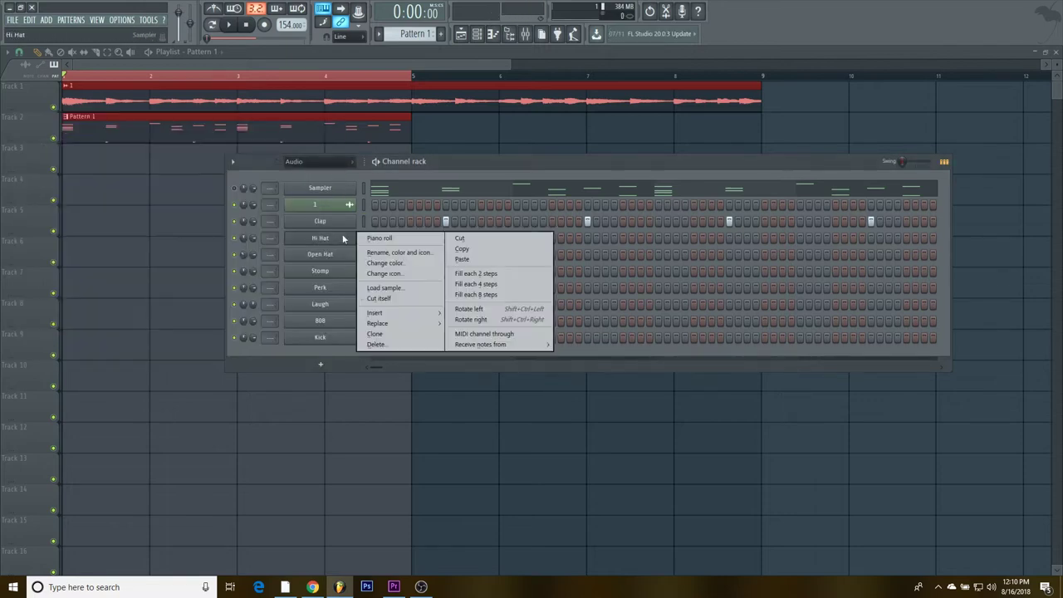
left_click(483, 273)
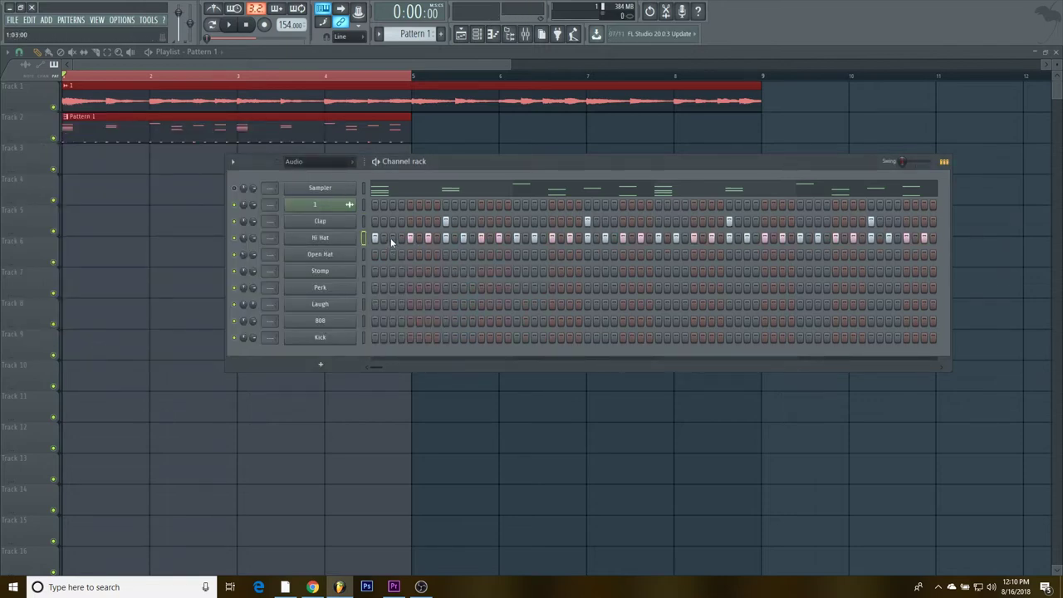
Step: Remove the Hi Hat hits on steps 3, 19, 35 and 51 and play back the loop
right_click(532, 238)
key("space")
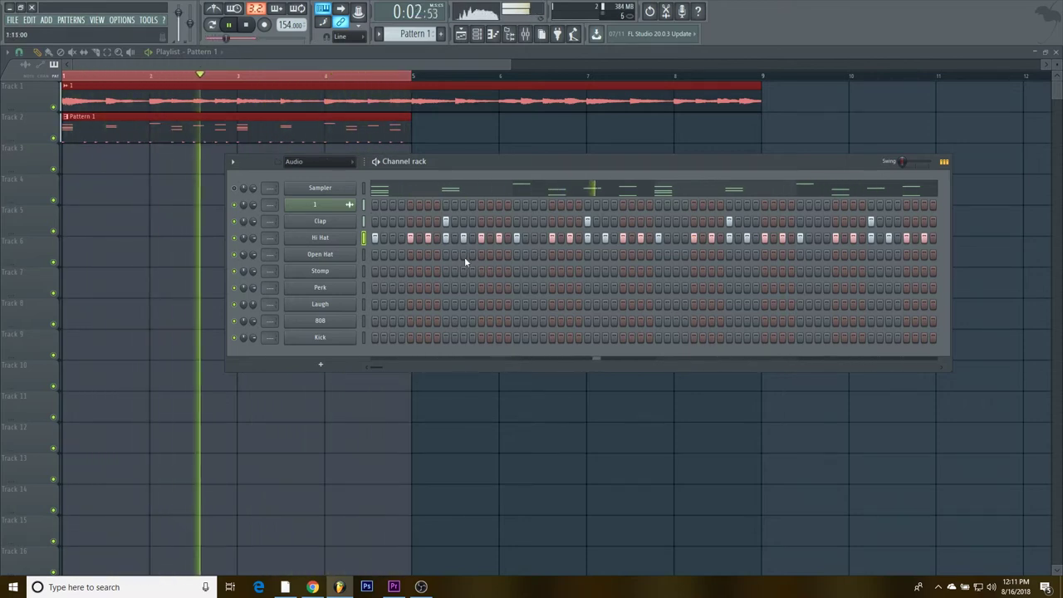
key("space")
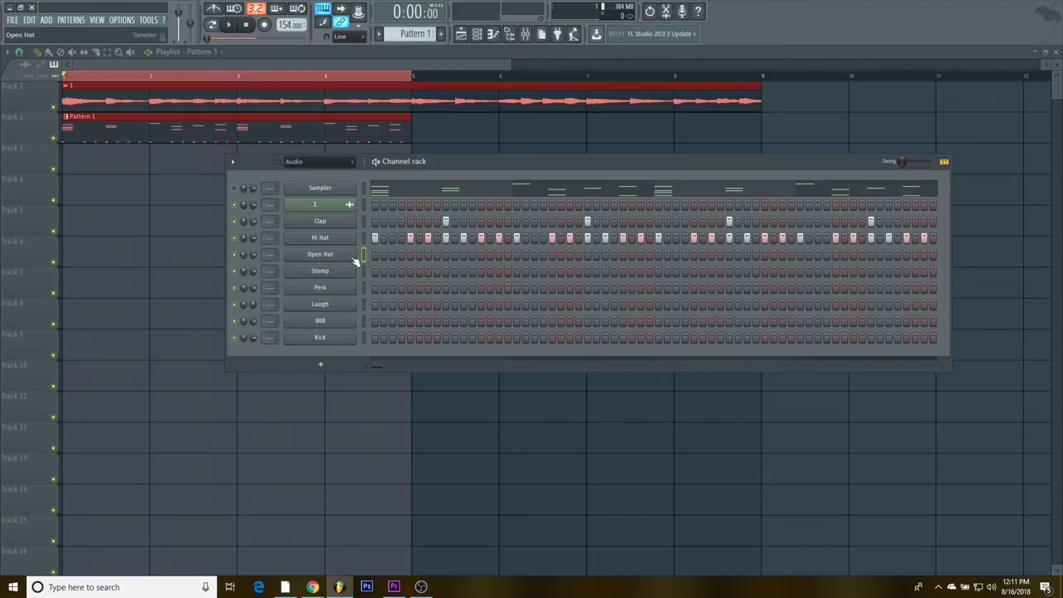
Step: Place Open Hat hits on steps 13 and 45 and play back the loop
left_click(355, 259)
left_click(340, 133)
key("space")
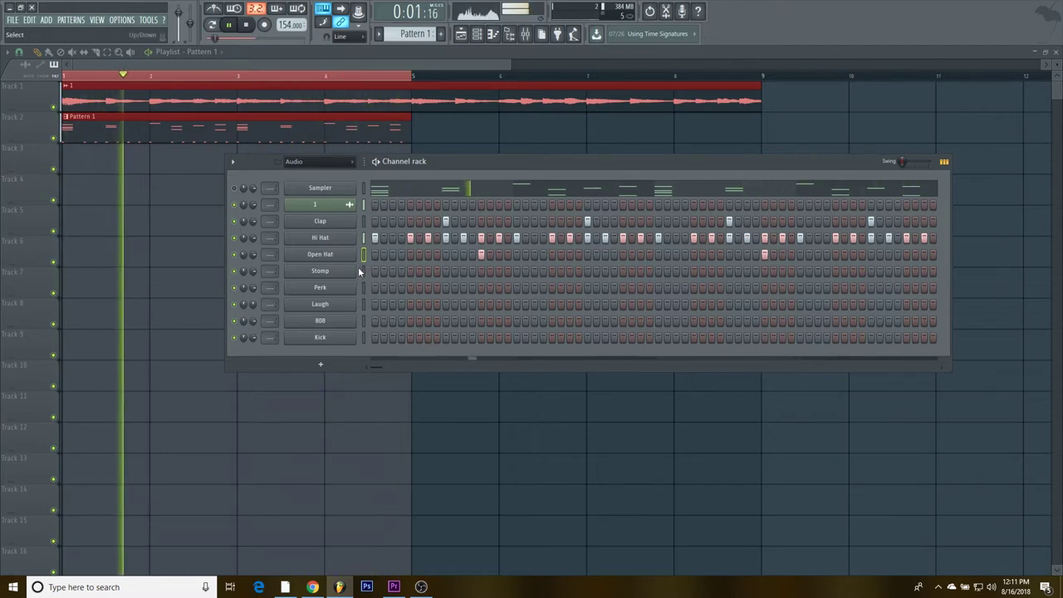
key("space")
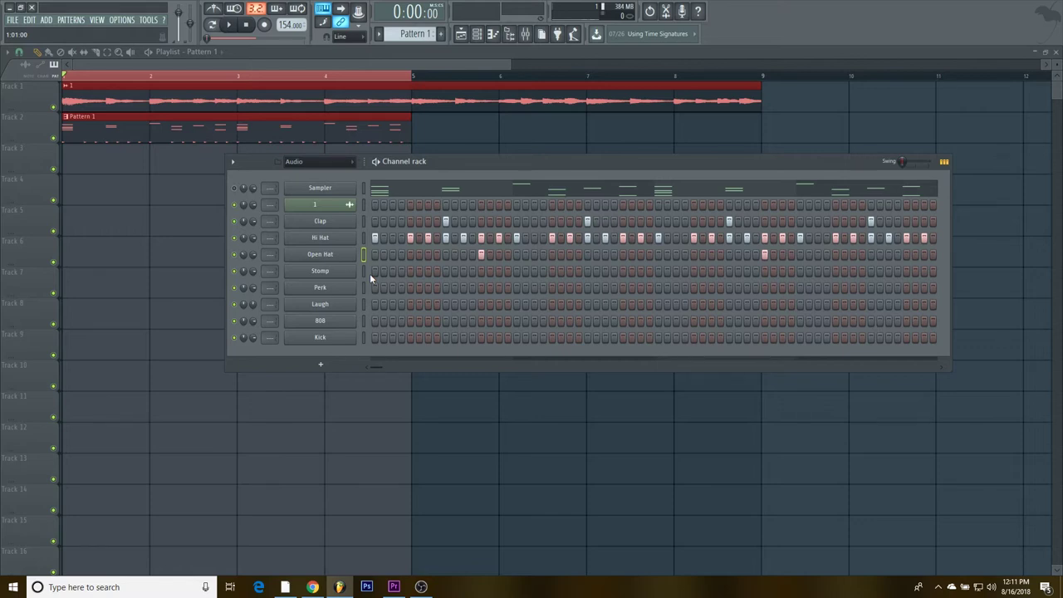
Step: Inspect the Stomp sample's waveform in its channel settings
left_click(363, 269)
left_click(343, 272)
left_click(62, 166)
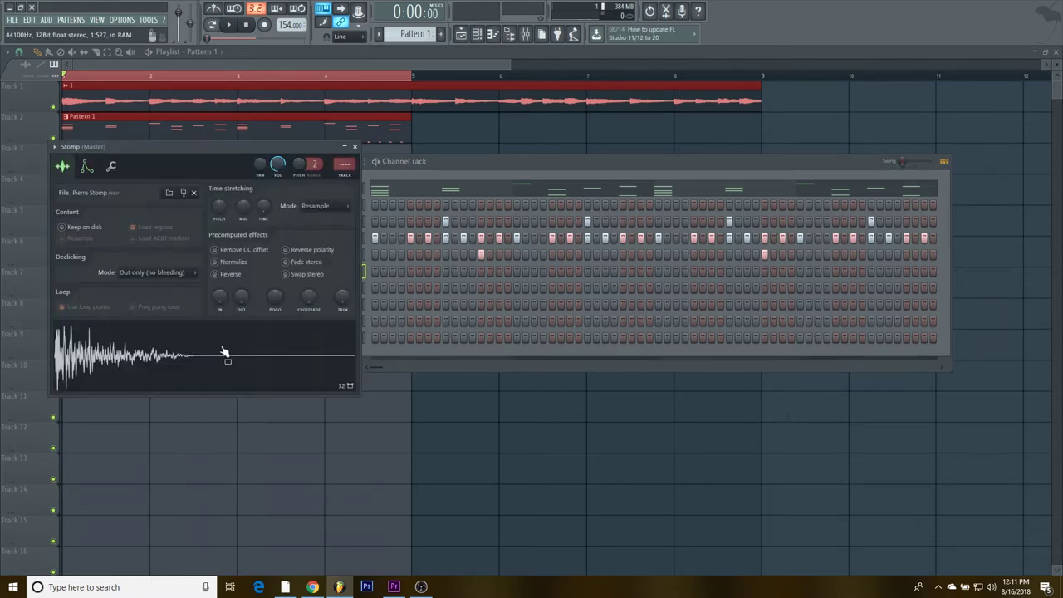
left_click_drag(223, 351, 166, 282)
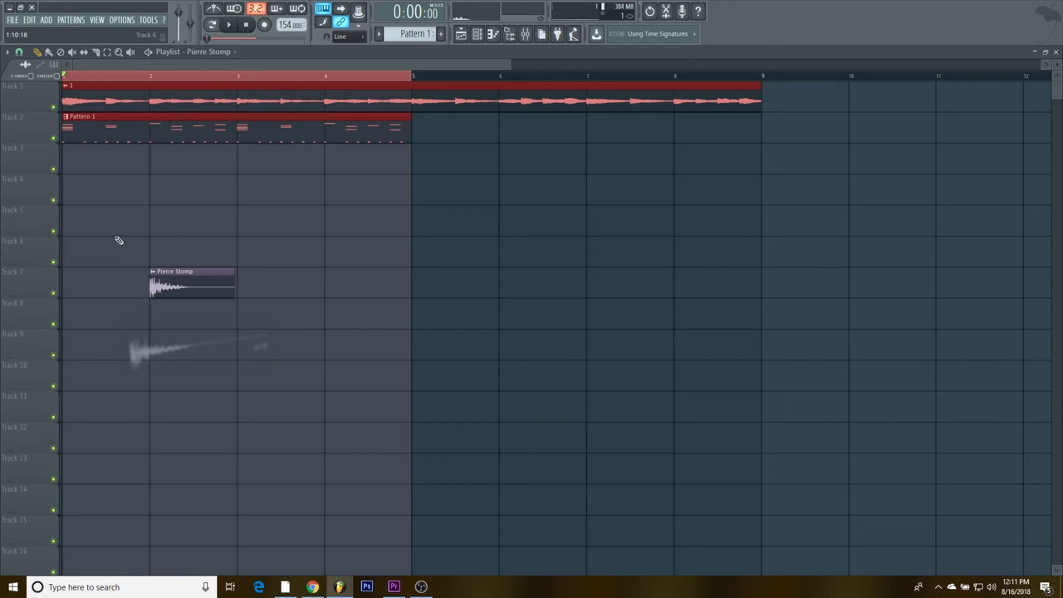
right_click(184, 291)
left_click(476, 34)
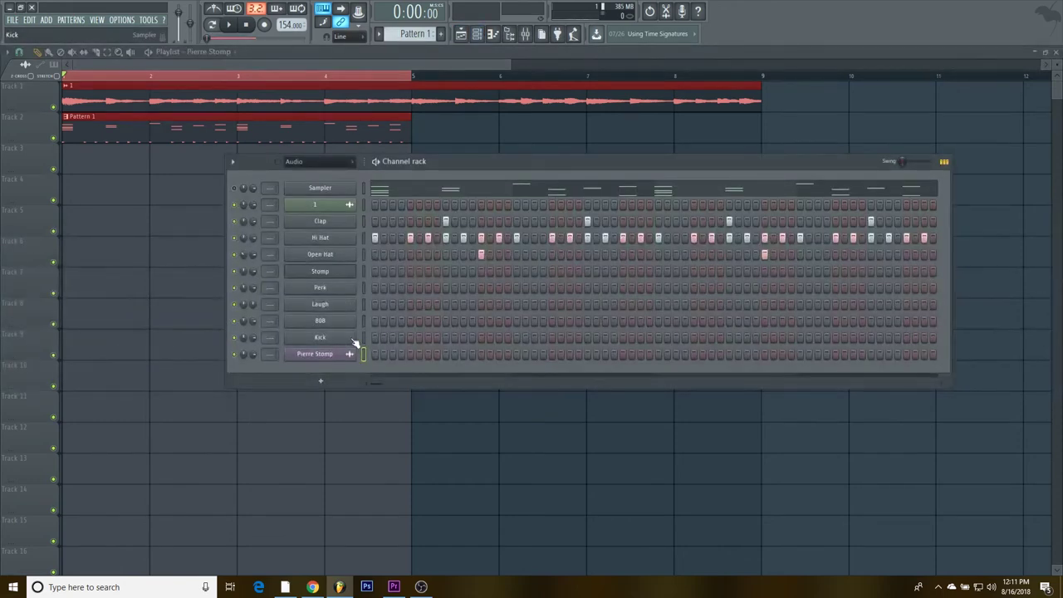
key("alt+Delete")
key("Return")
left_click(337, 287)
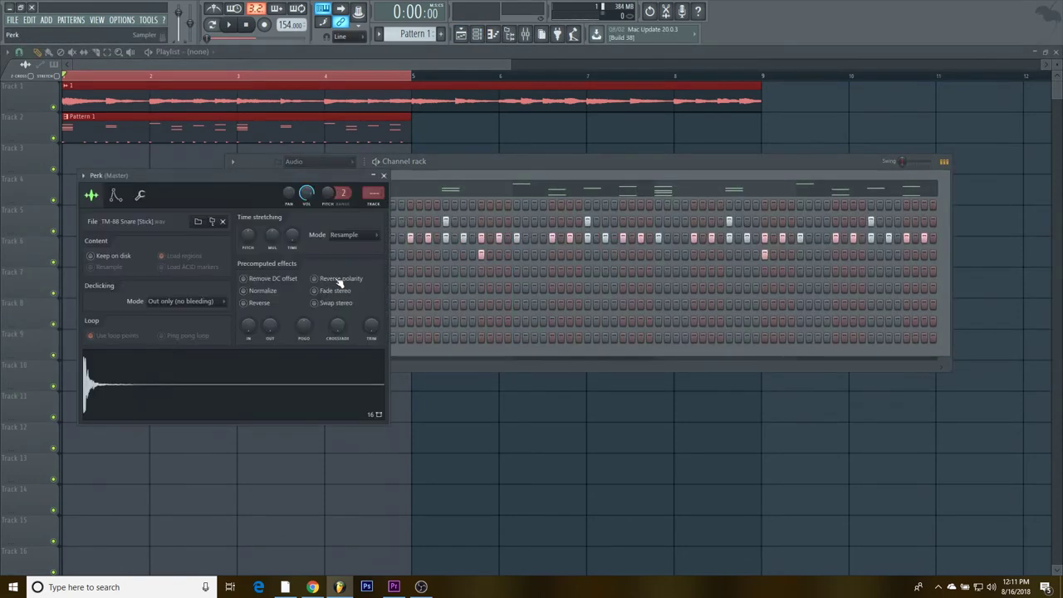
left_click(382, 177)
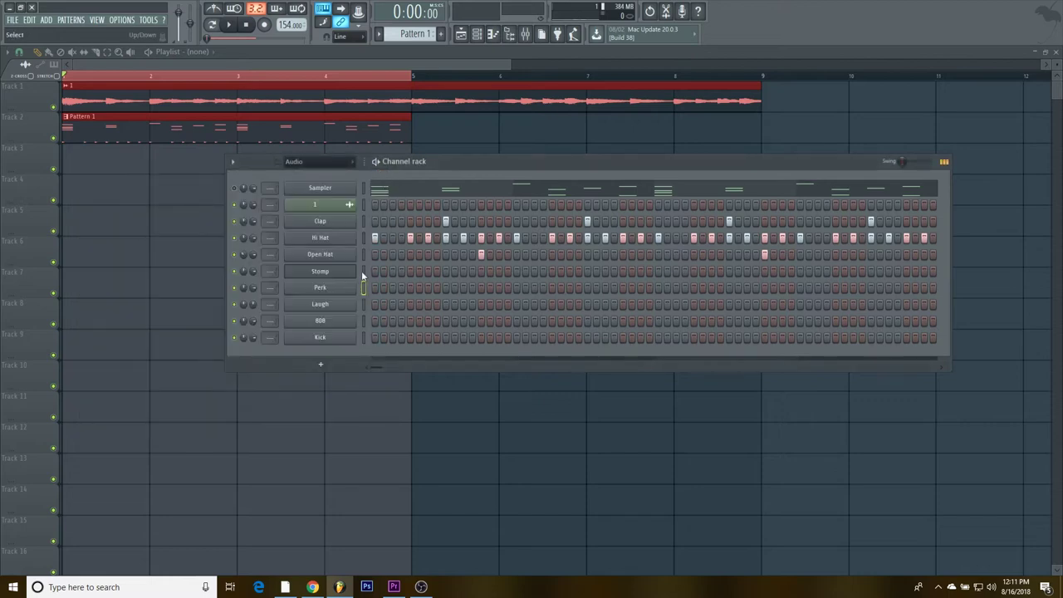
Step: Reset the Stomp volume envelope's attack, hold, decay, sustain and release to their default values
left_click(347, 274)
left_click(87, 166)
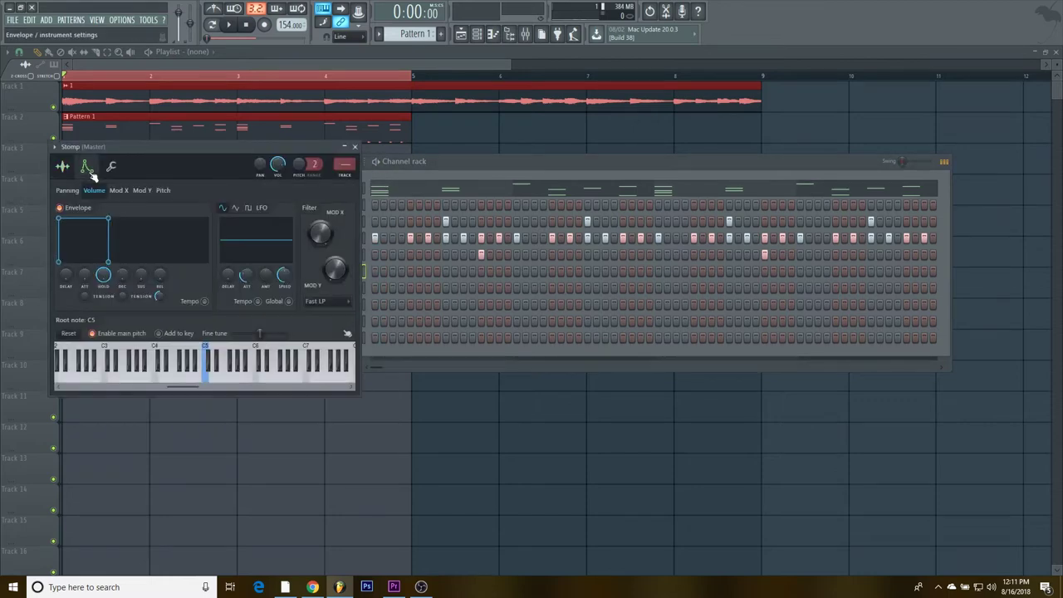
right_click(86, 275)
left_click(89, 277)
right_click(89, 276)
left_click(101, 281)
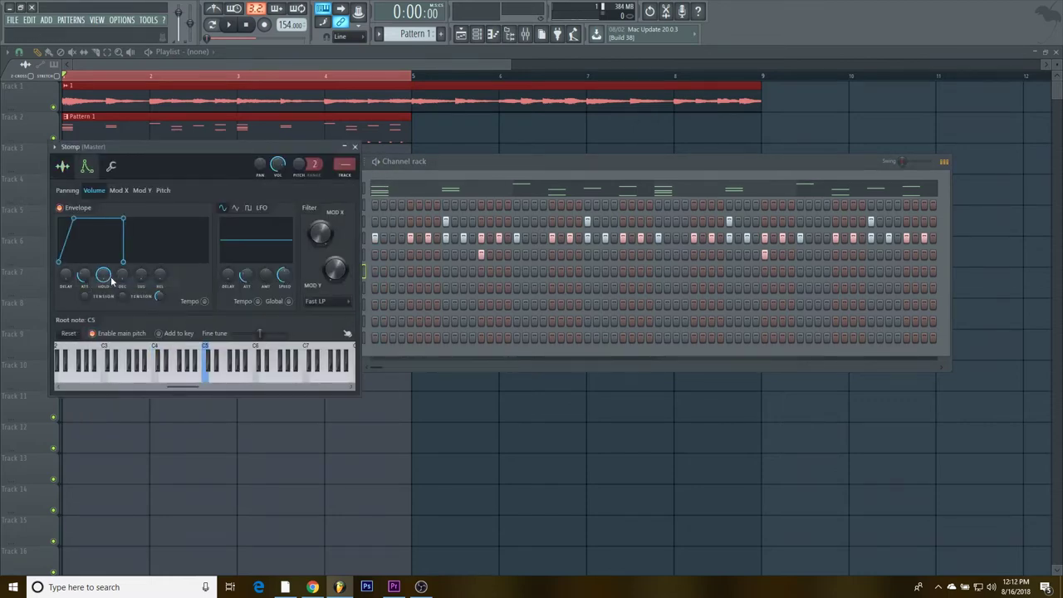
right_click(108, 277)
left_click(120, 279)
right_click(129, 285)
left_click(143, 278)
right_click(144, 277)
left_click(148, 281)
right_click(162, 278)
left_click(167, 285)
Step: Move the Stomp settings window aside and set its volume envelope to maximum hold with no attack, decay, sustain or release
left_click_drag(262, 146, 800, 132)
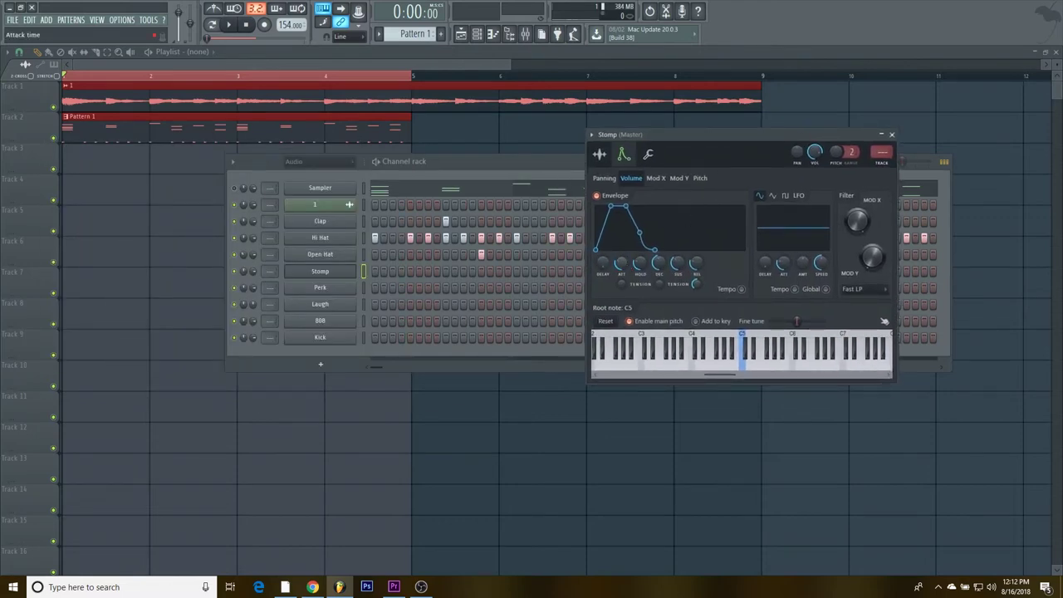
left_click_drag(621, 264, 659, 286)
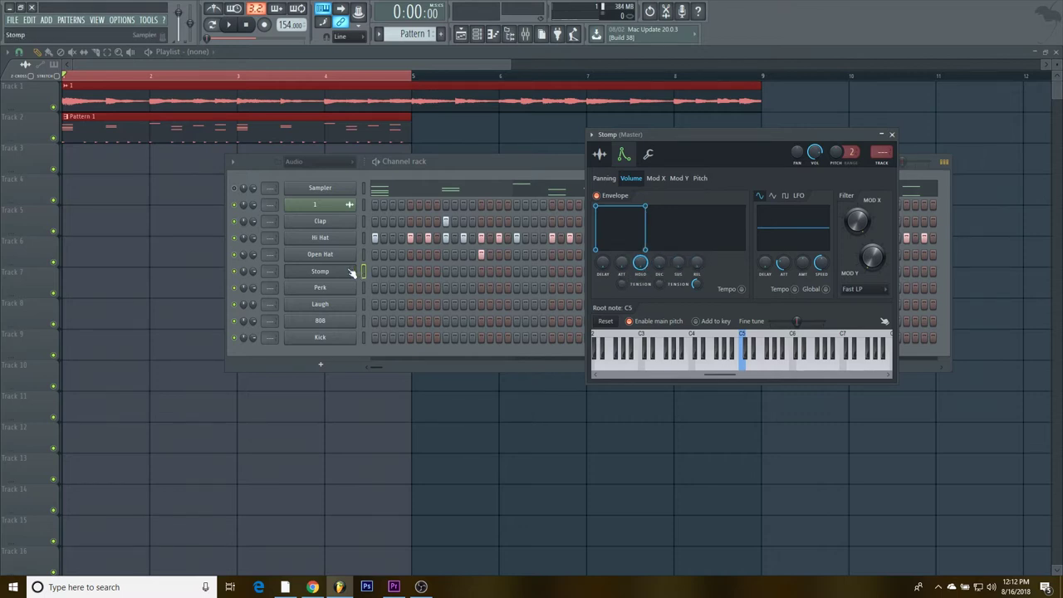
Step: Place Stomp hits on steps 29, 31 and 33, and open the Stomp channel in the piano roll
left_click(547, 277)
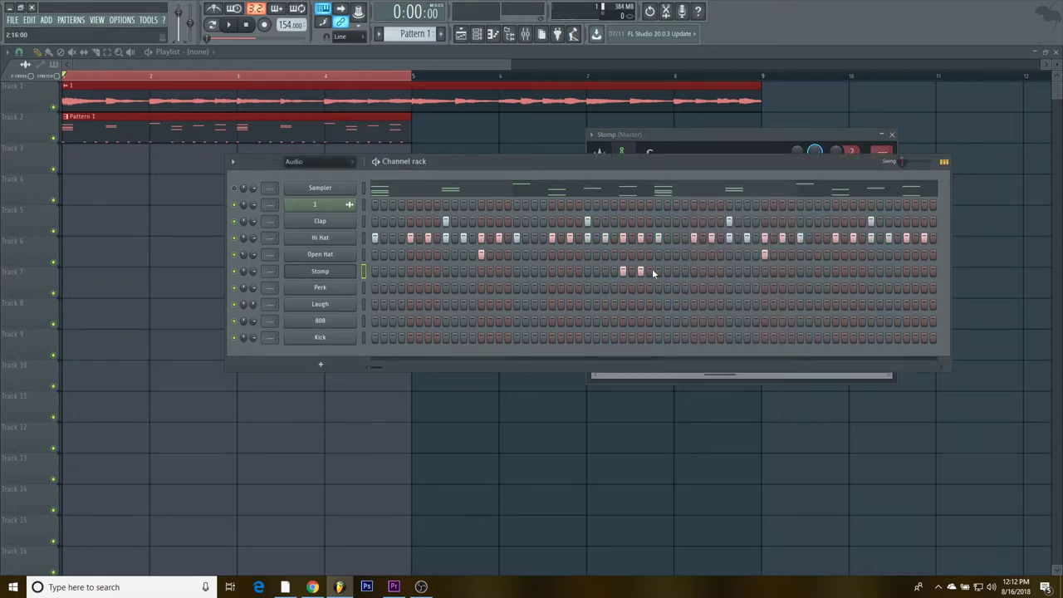
right_click(354, 268)
left_click(360, 272)
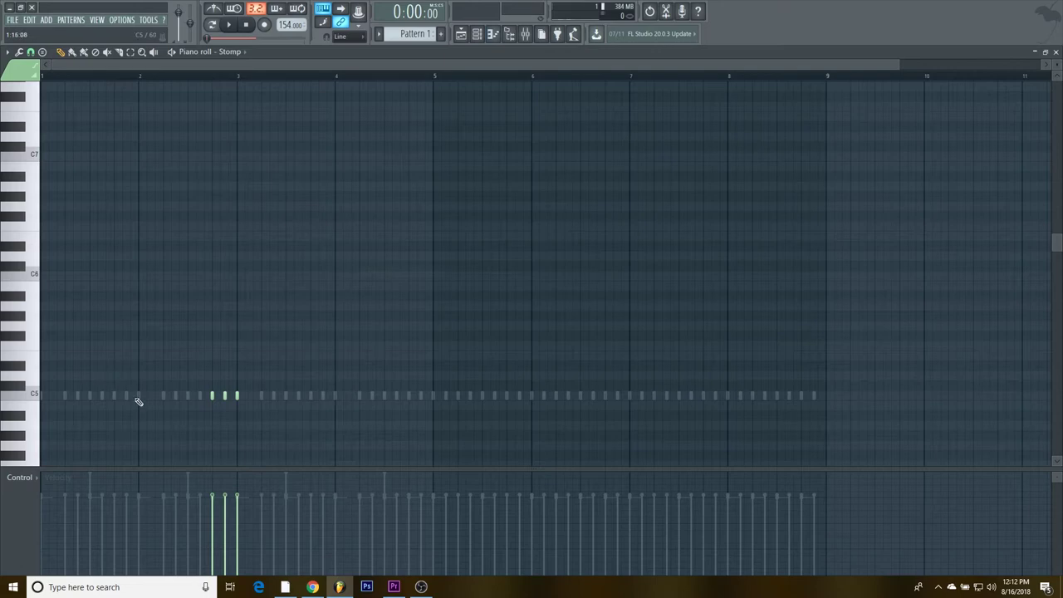
Step: Set the piano roll snap to 1/4 beat and lengthen the first two Stomp notes to one step each
scroll(139, 402, "up", 5)
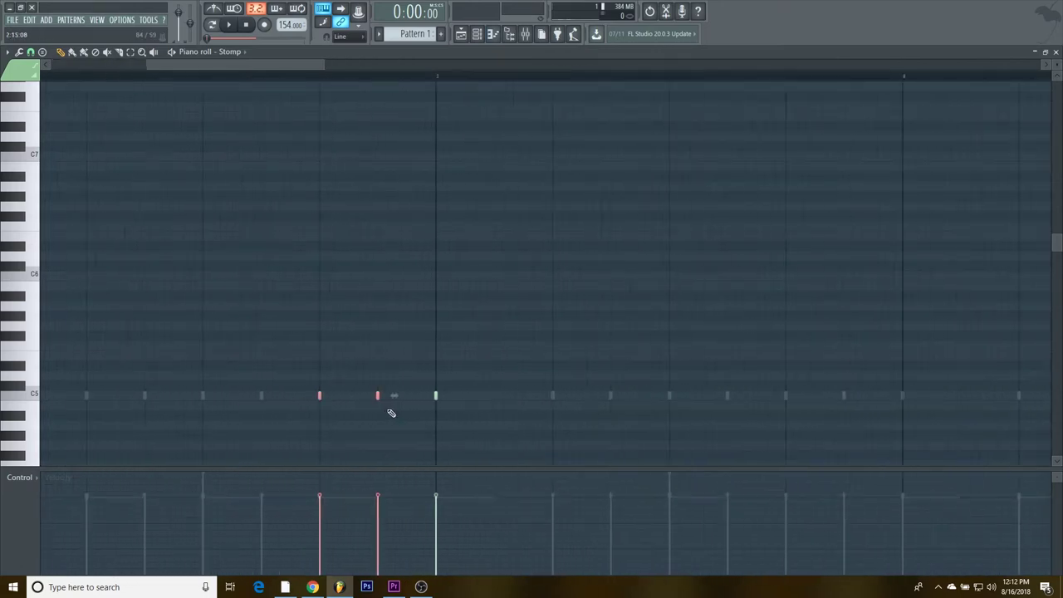
left_click(31, 52)
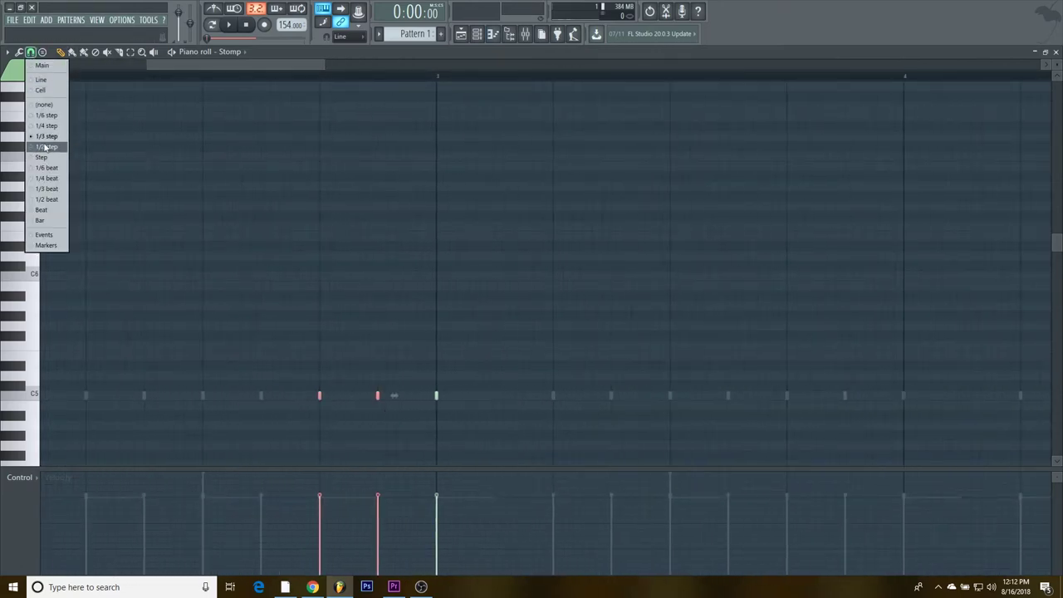
left_click(46, 178)
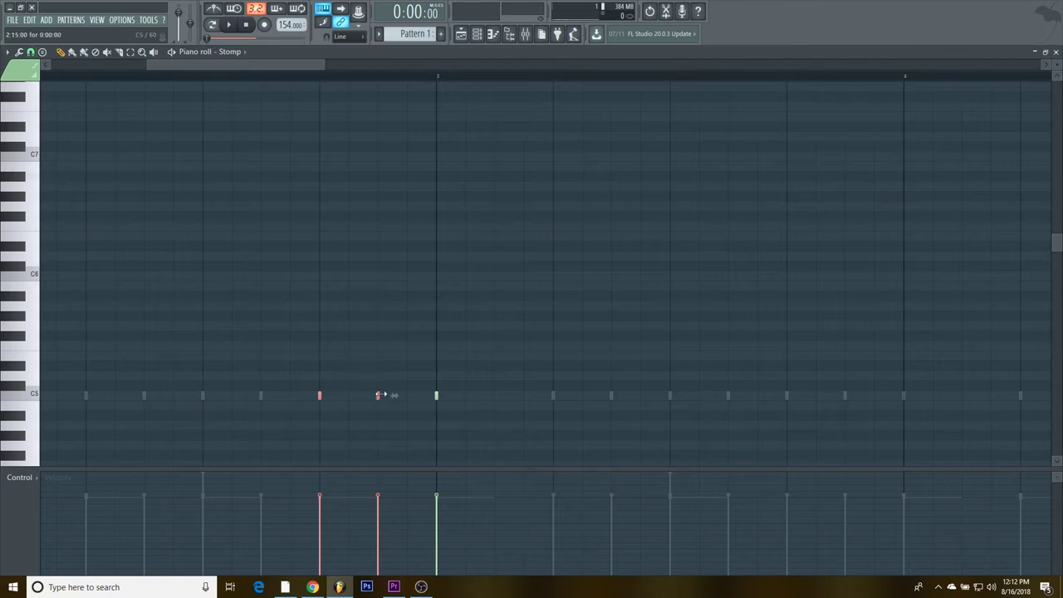
left_click_drag(380, 395, 405, 395)
scroll(233, 378, "down", 5)
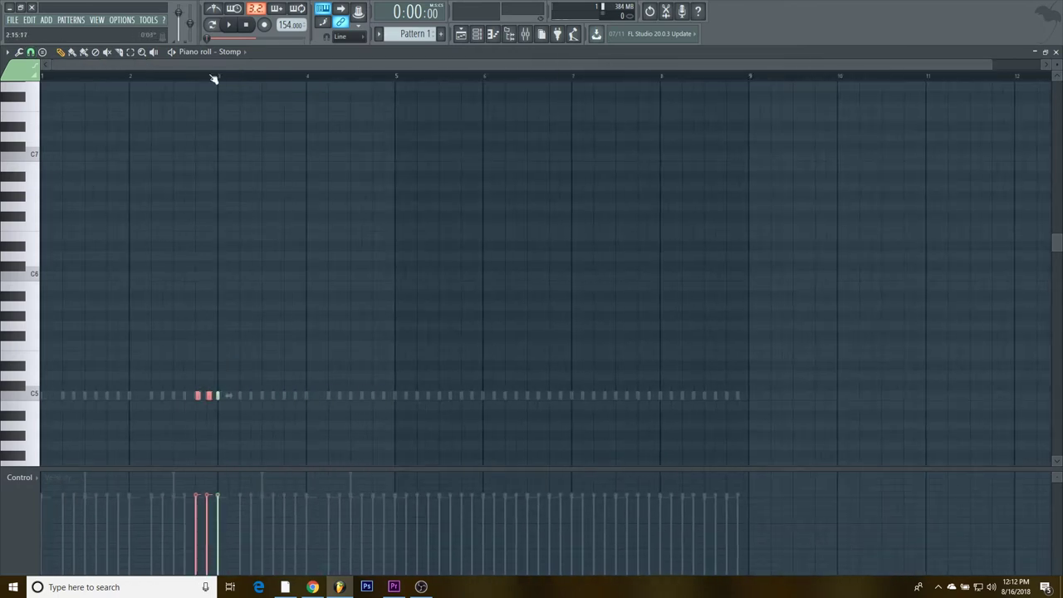
Step: Play back the loop with the new Stomp notes while viewing the channel rack
key("F6")
key("space")
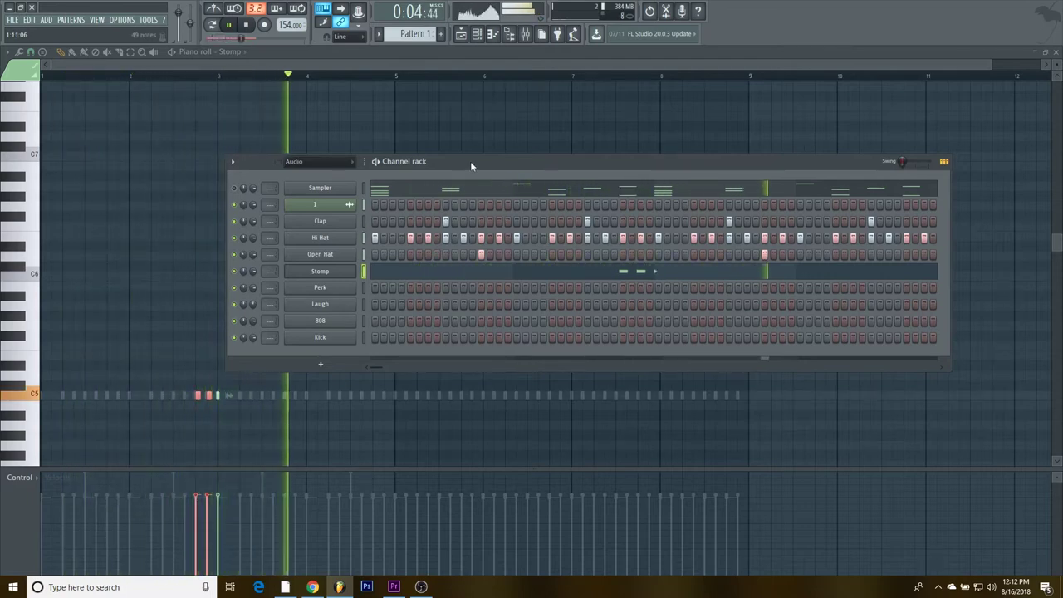
left_click_drag(470, 161, 457, 131)
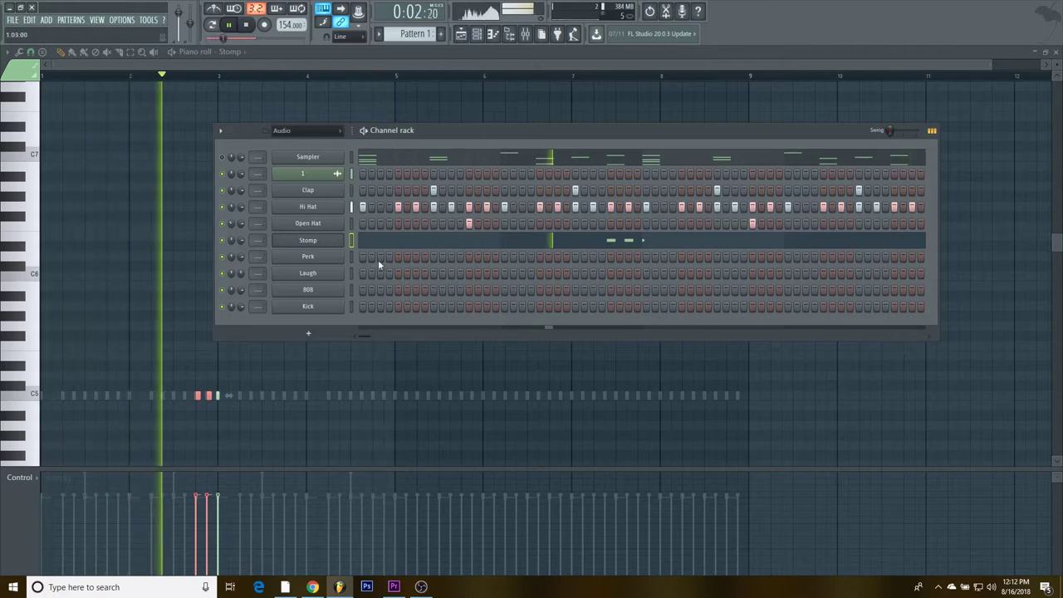
key("space")
Step: Audition the Perk sample and inspect its waveform in the channel settings
left_click(329, 255)
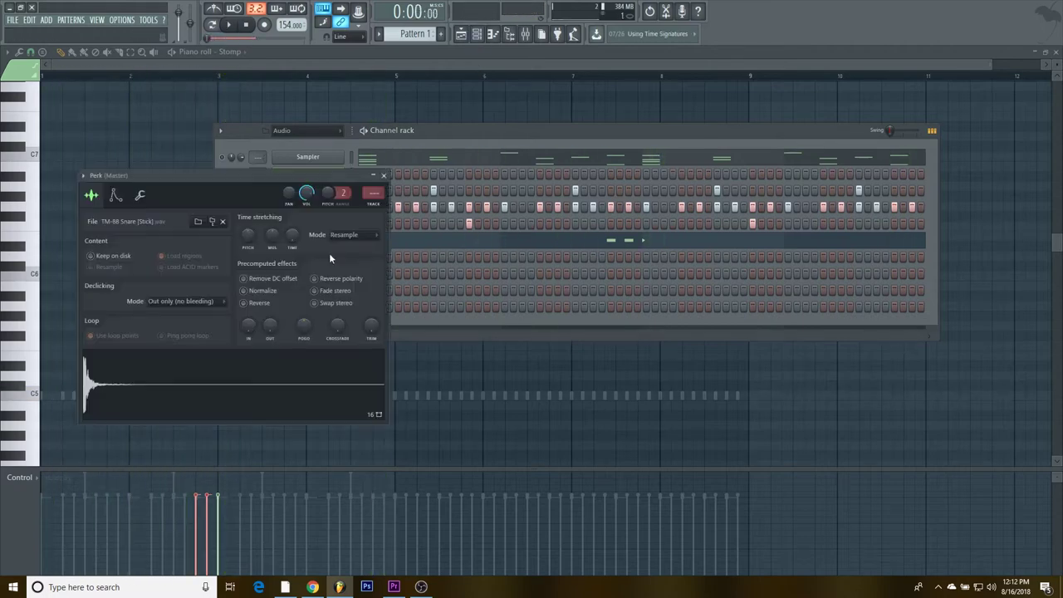
left_click(221, 379)
left_click(383, 175)
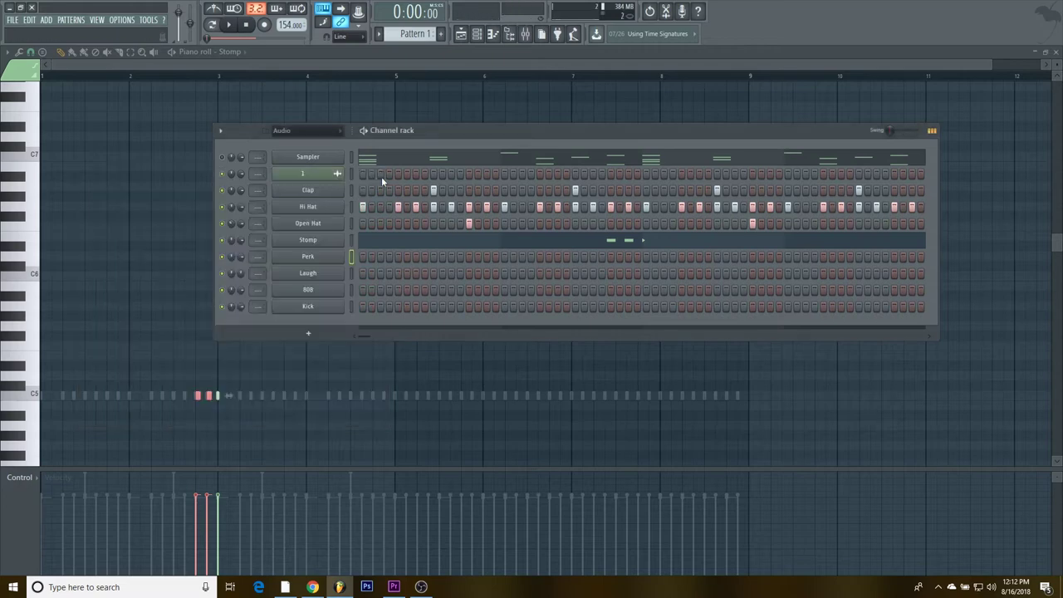
left_click(327, 257)
left_click(384, 175)
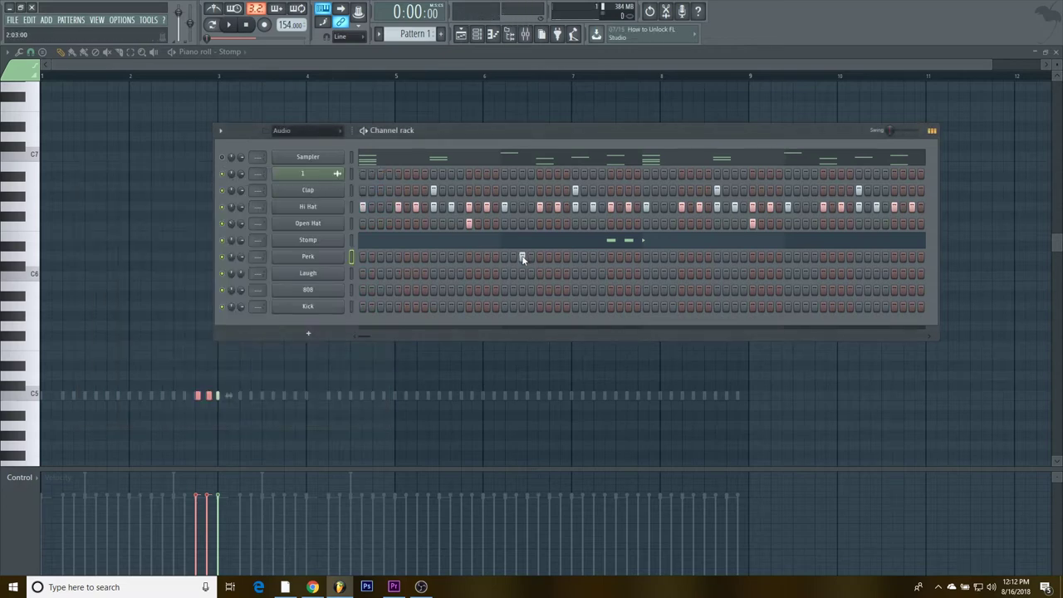
Step: Place Perk hits on steps 19, 47 and 51 while listening to the loop
key("space")
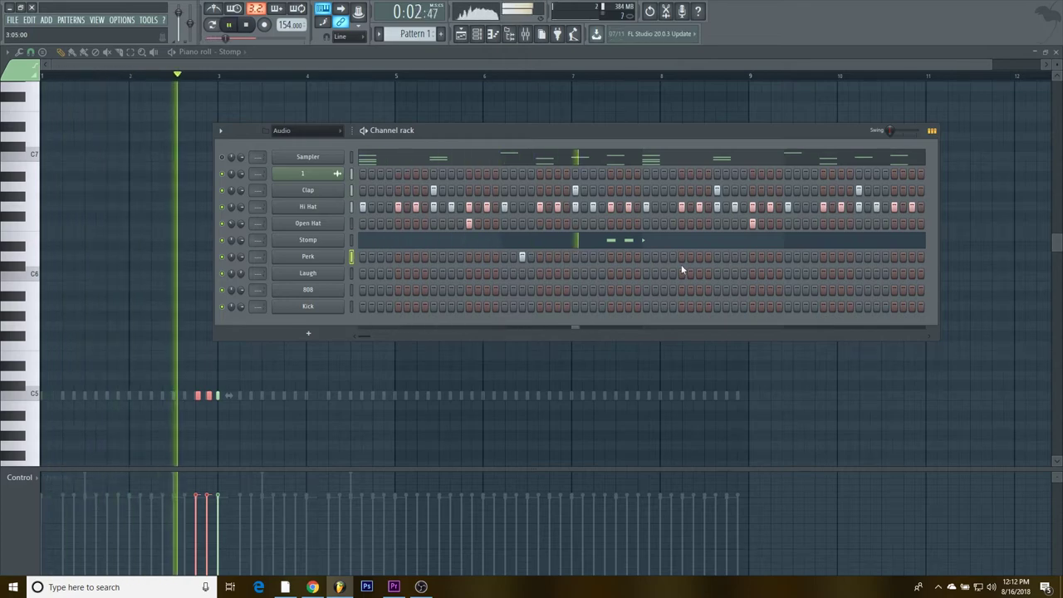
left_click(770, 256)
left_click(805, 257)
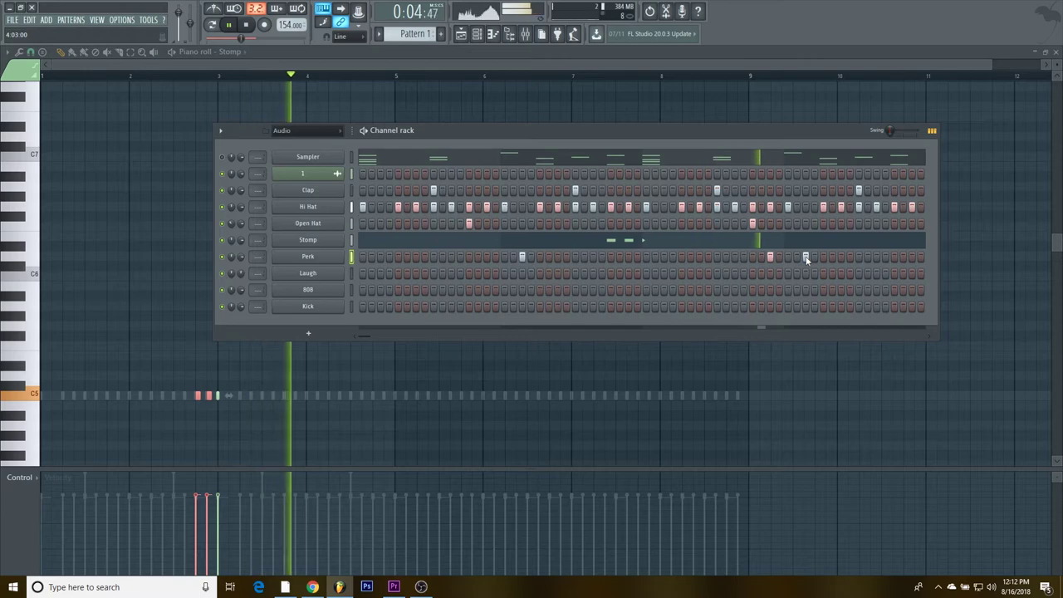
key("space")
Step: Place a Laugh hit on step 13 with the Laugh channel volume at 52%, and play back the loop
left_click(331, 274)
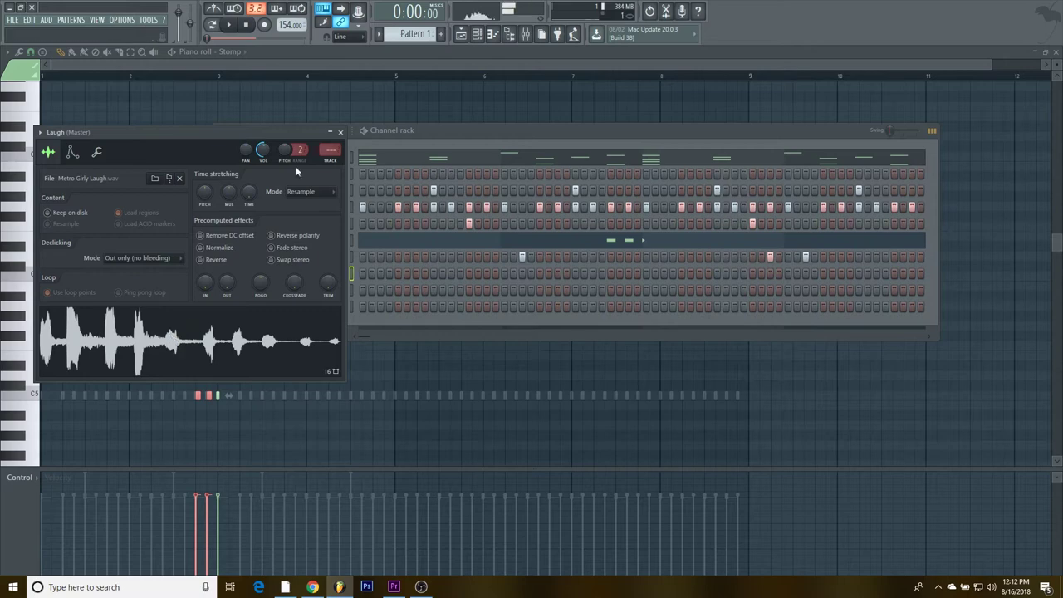
left_click(341, 132)
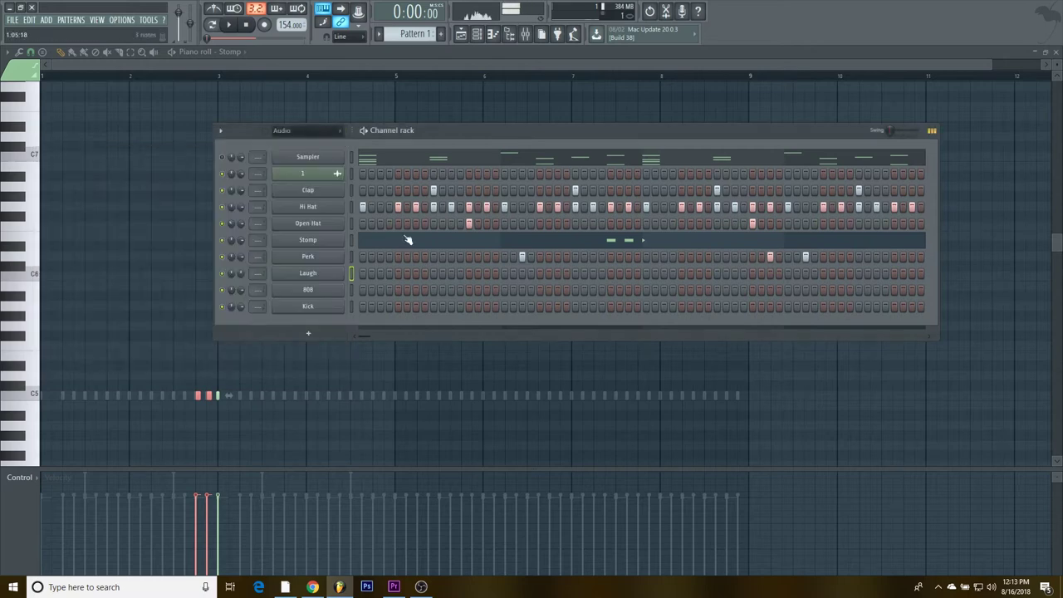
left_click(468, 272)
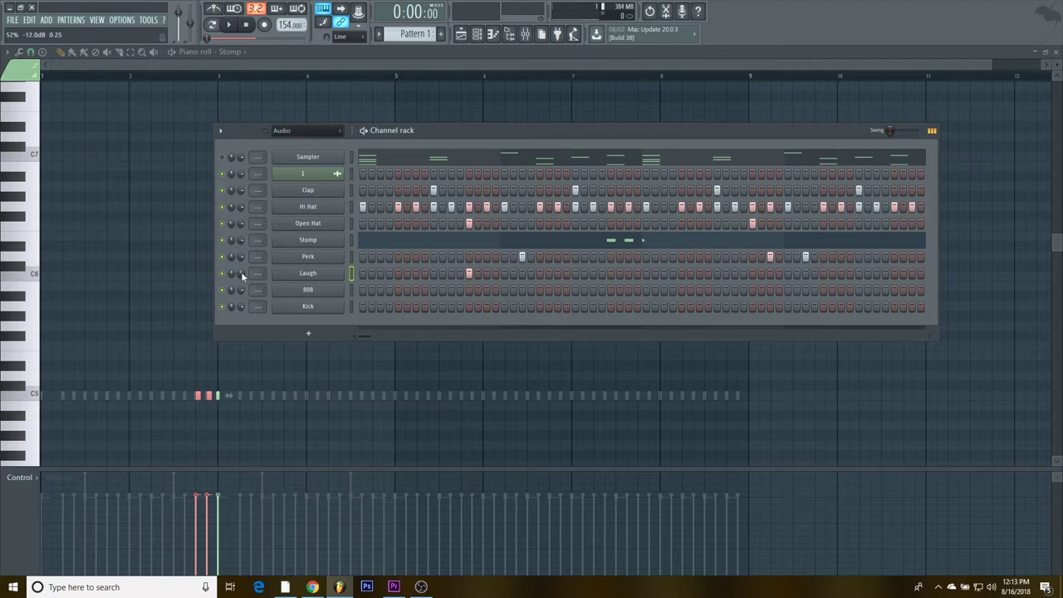
key("space")
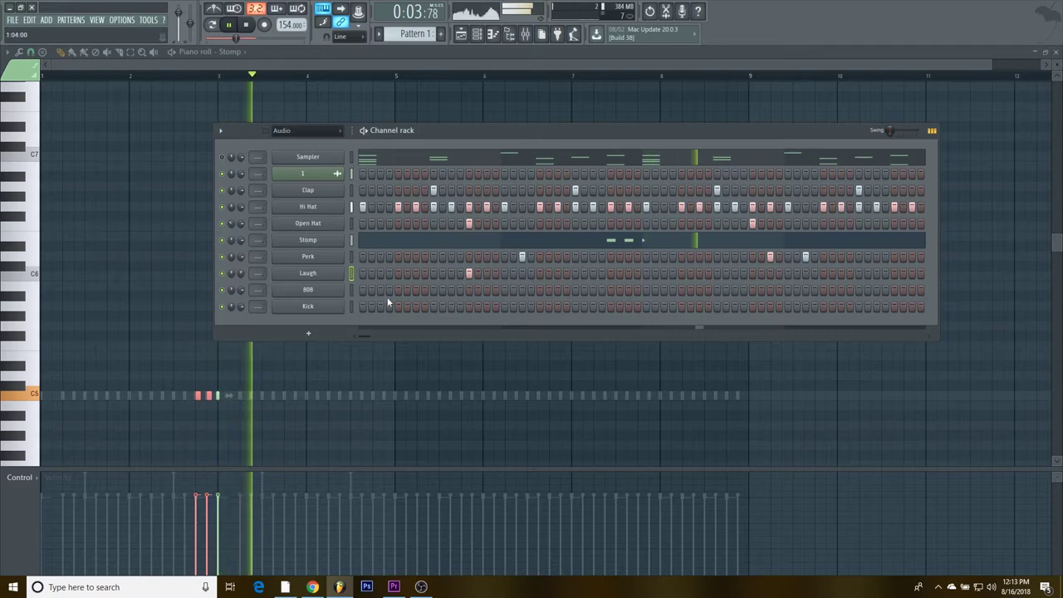
key("space")
Step: Enable Normalize and Reverse polarity for the 808 sample and review its other channel settings
left_click(307, 288)
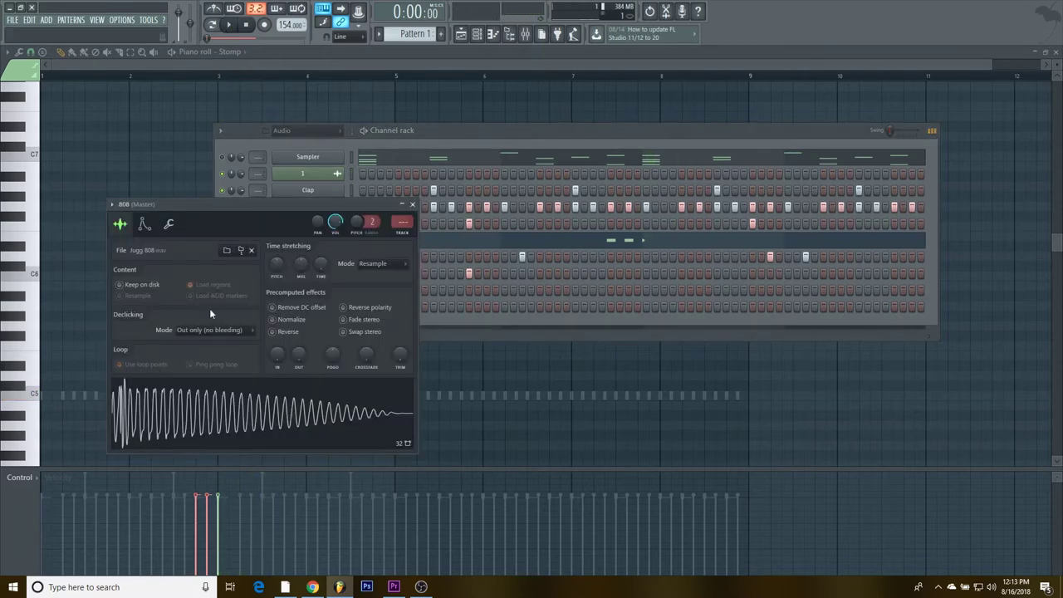
left_click(319, 324)
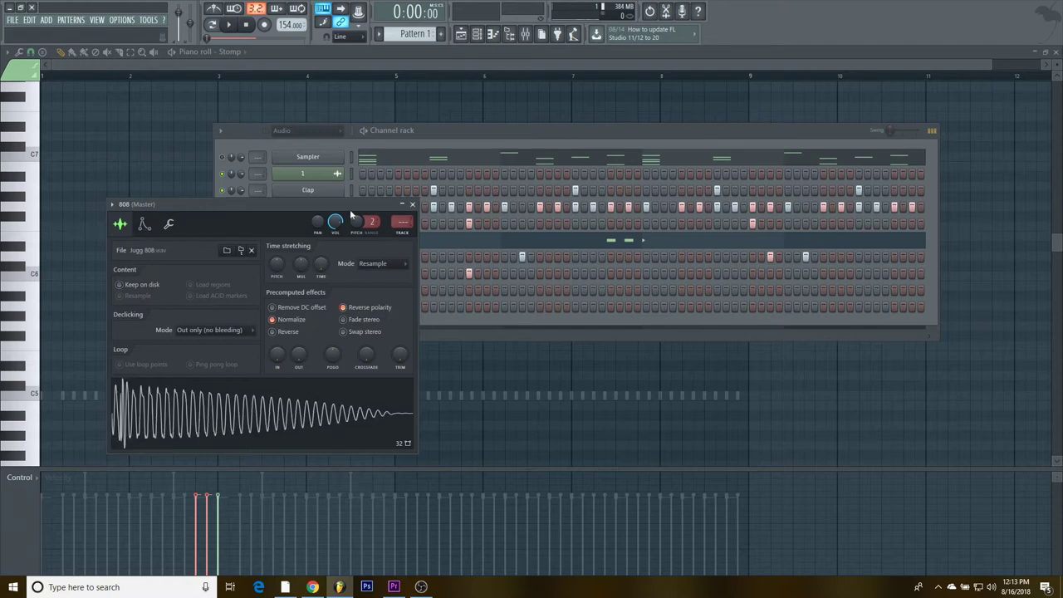
left_click(168, 225)
left_click(145, 225)
left_click(122, 224)
left_click(412, 205)
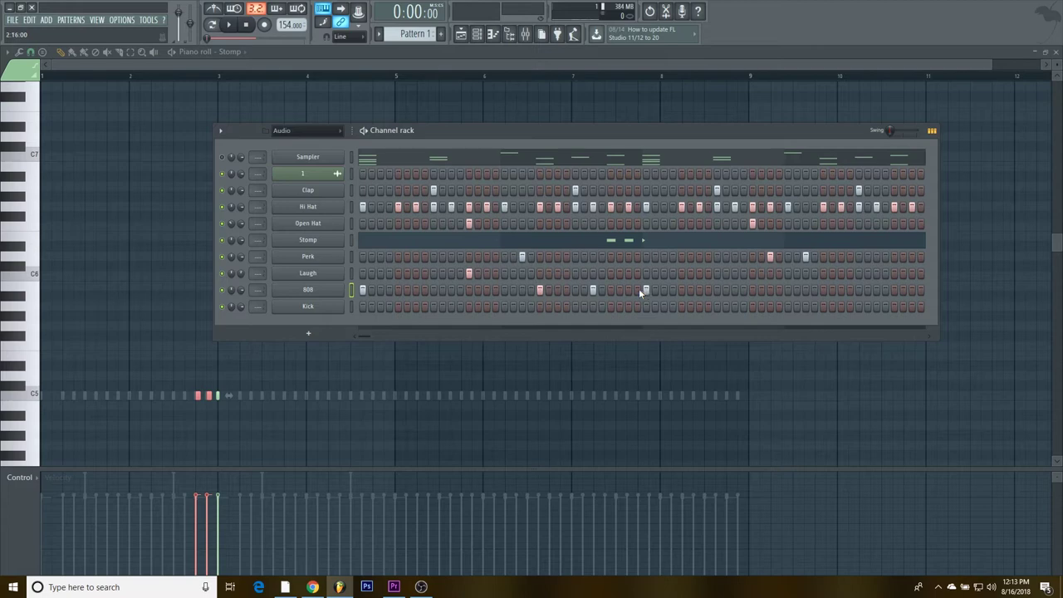
Step: Place 808 hits on steps 1, 21, 27, 33, 53 and 59, and mute the Hi Hat, Open Hat, Stomp, Perk and Laugh channels
key("space")
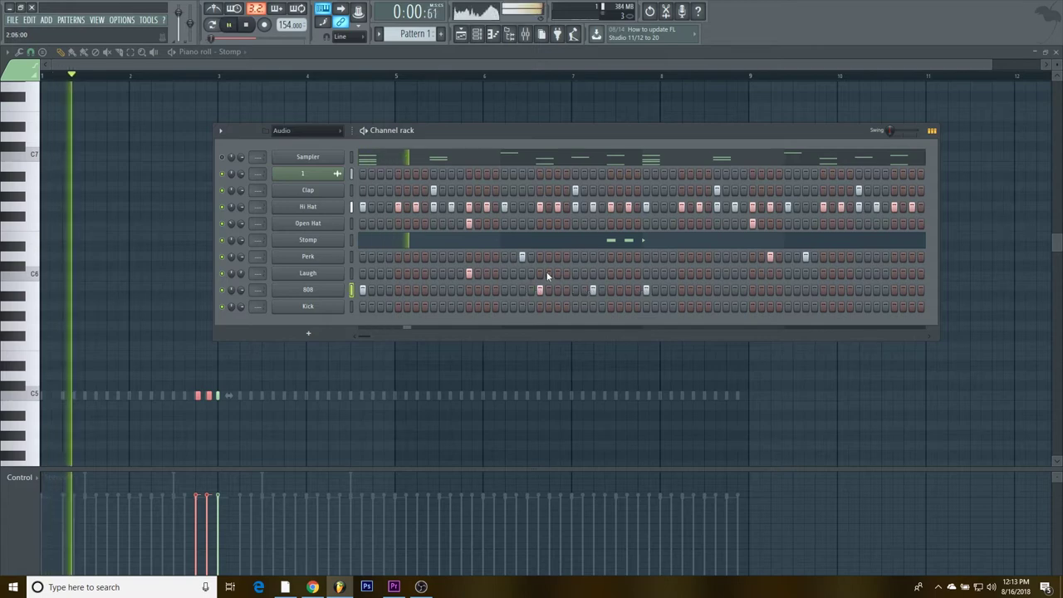
left_click(822, 290)
left_click(876, 289)
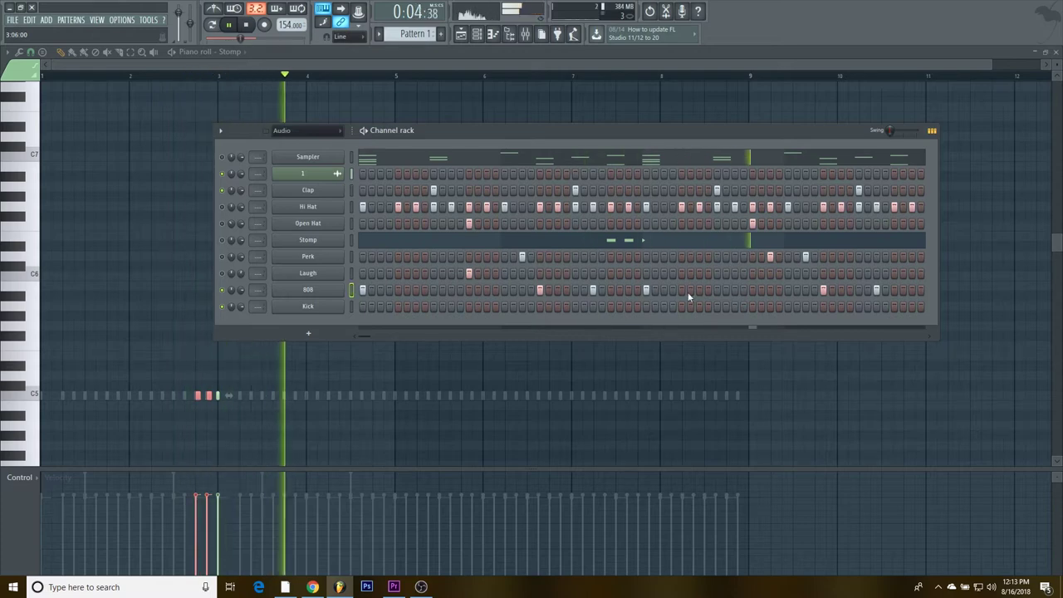
Step: Add three closing C5 notes on steps 61, 62 and 63 in the 808 piano roll
right_click(327, 290)
left_click(377, 290)
key("space")
scroll(381, 396, "up", 5)
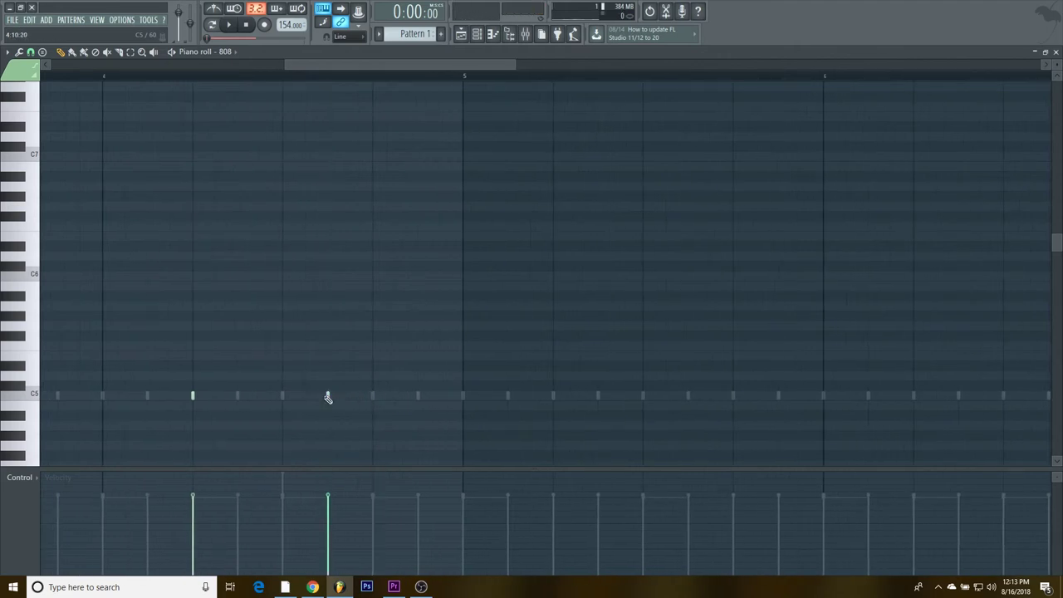
left_click(372, 394)
left_click(402, 394)
left_click(395, 394)
left_click(418, 395)
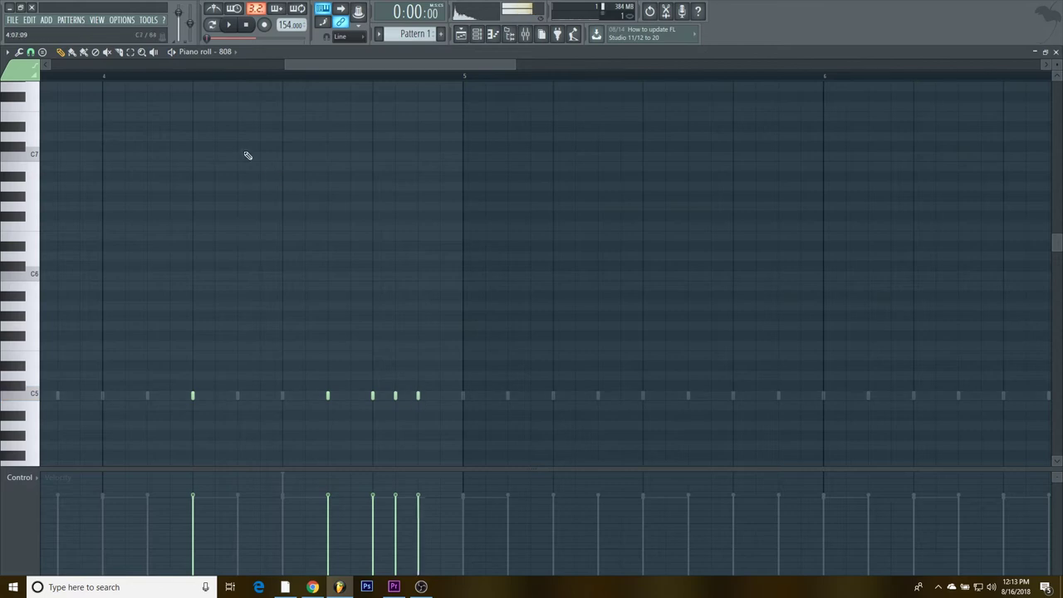
Step: Play back the pattern to hear the added 808 notes, and bring up the channel rack
left_click(158, 75)
key("space")
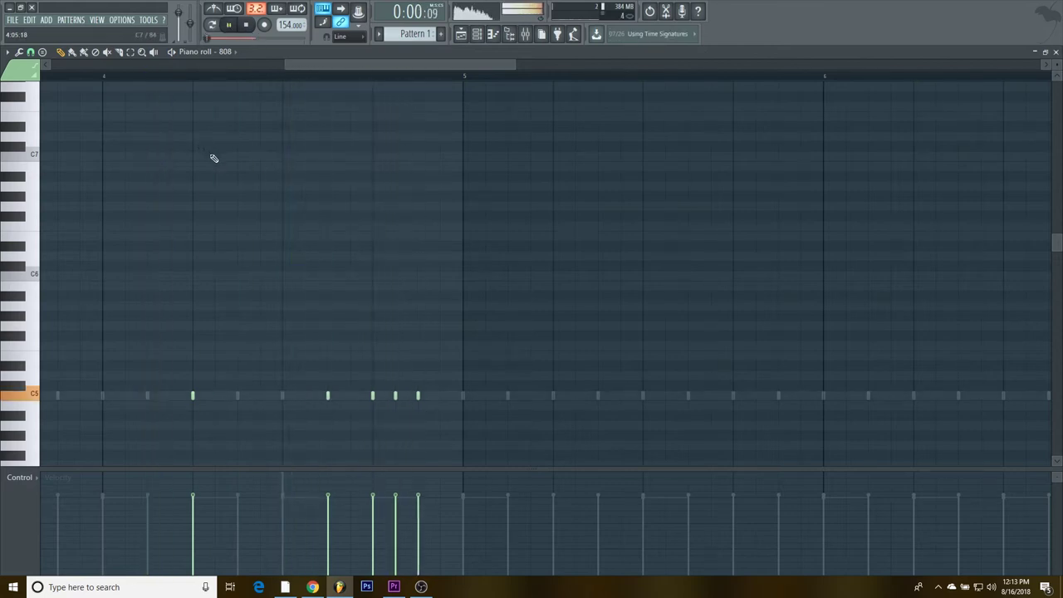
scroll(262, 184, "down", 3)
left_click(478, 34)
key("space")
Step: Set the 808 channel to cut itself and play back the full 808 pattern
right_click(328, 290)
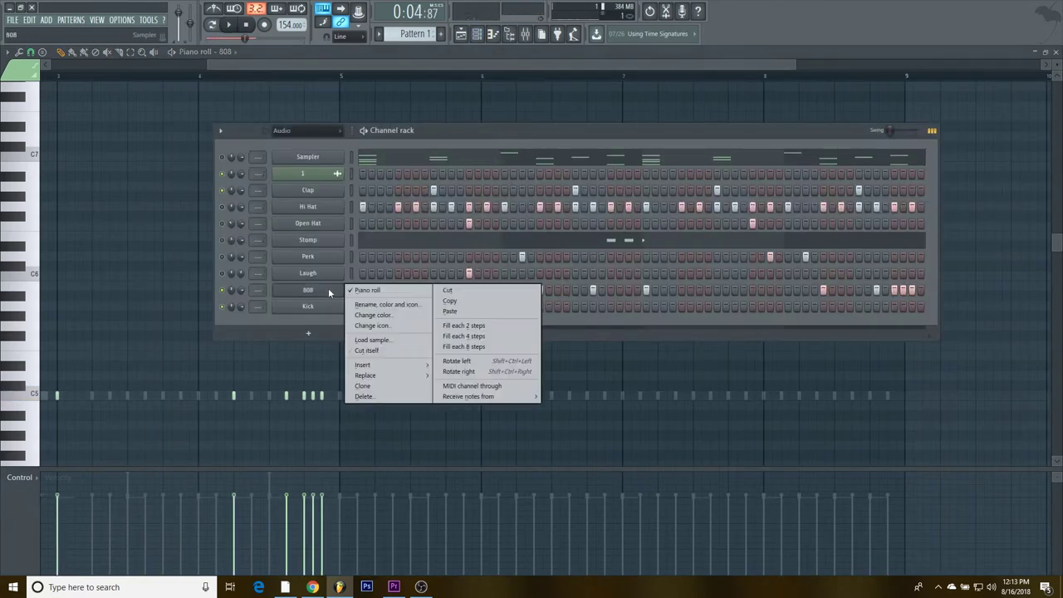
left_click(373, 351)
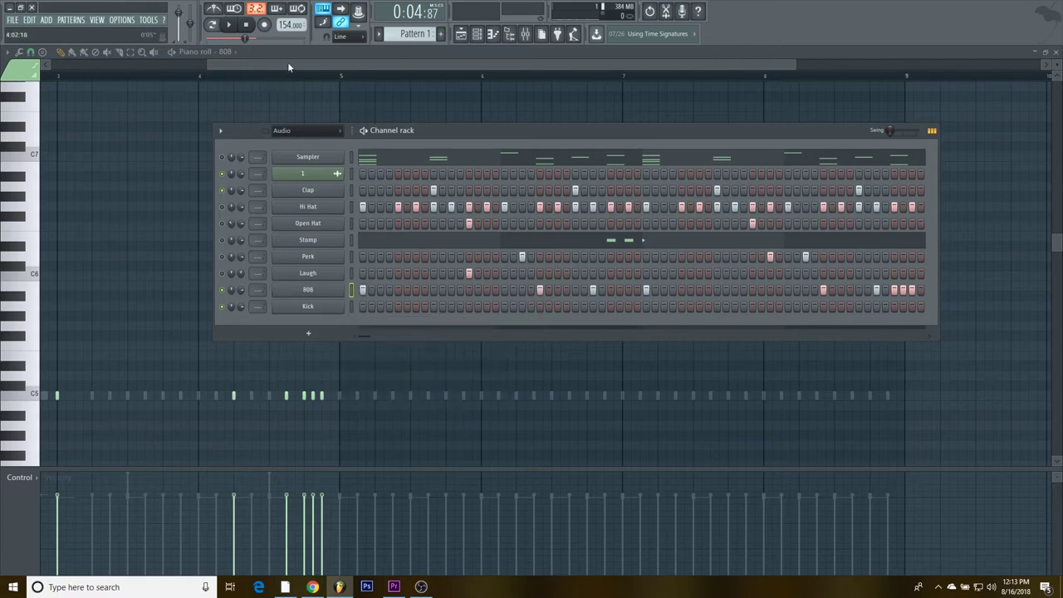
left_click_drag(288, 67, 127, 67)
scroll(254, 171, "down", 2)
key("space")
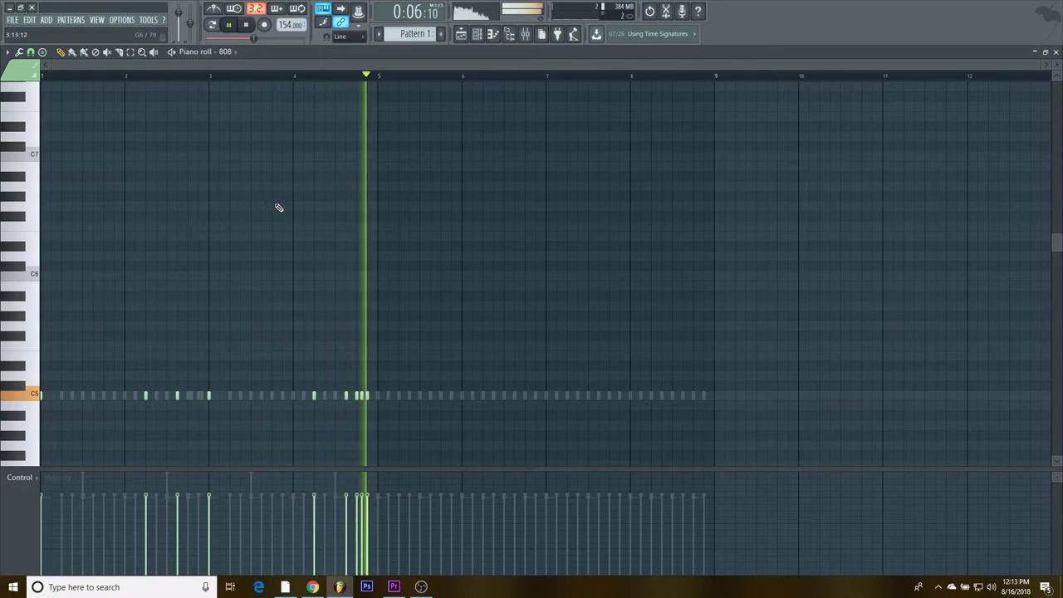
left_click(476, 33)
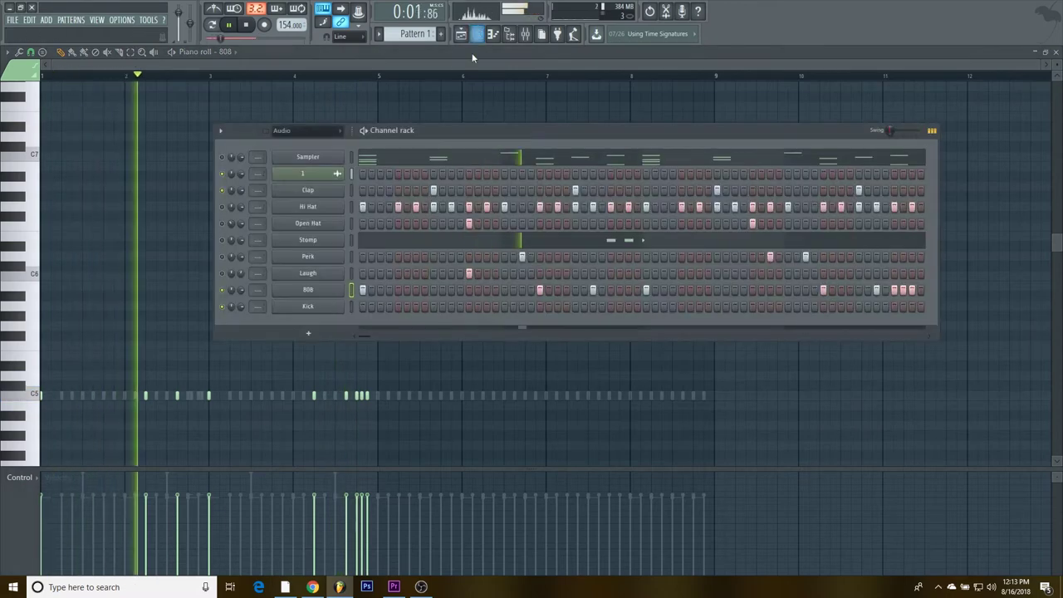
key("space")
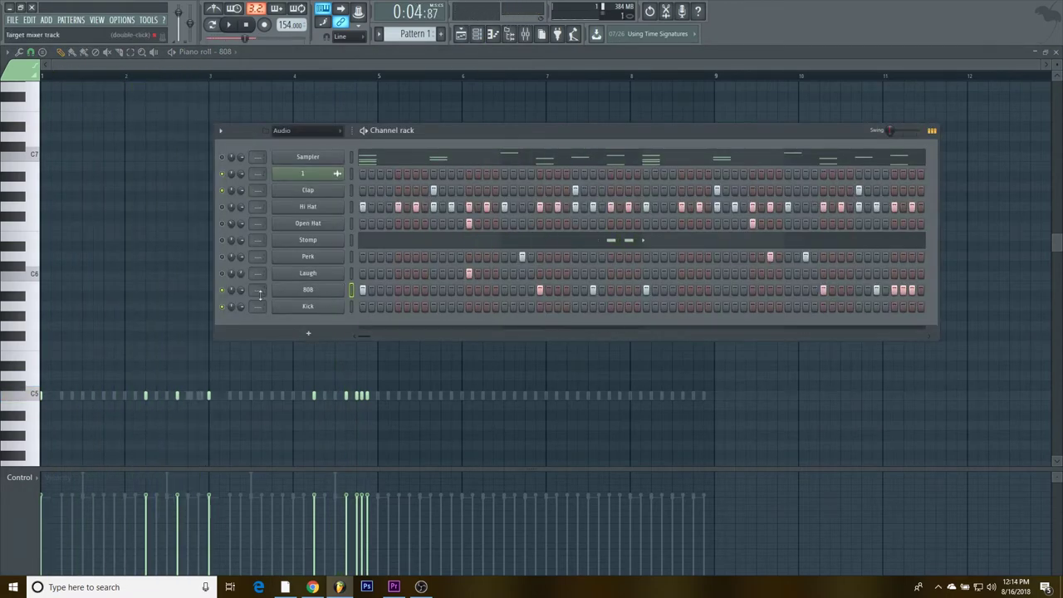
Step: Transpose all 808 notes up three octaves and one semitone to C#8
left_click(316, 76)
scroll(325, 285, "up", 3)
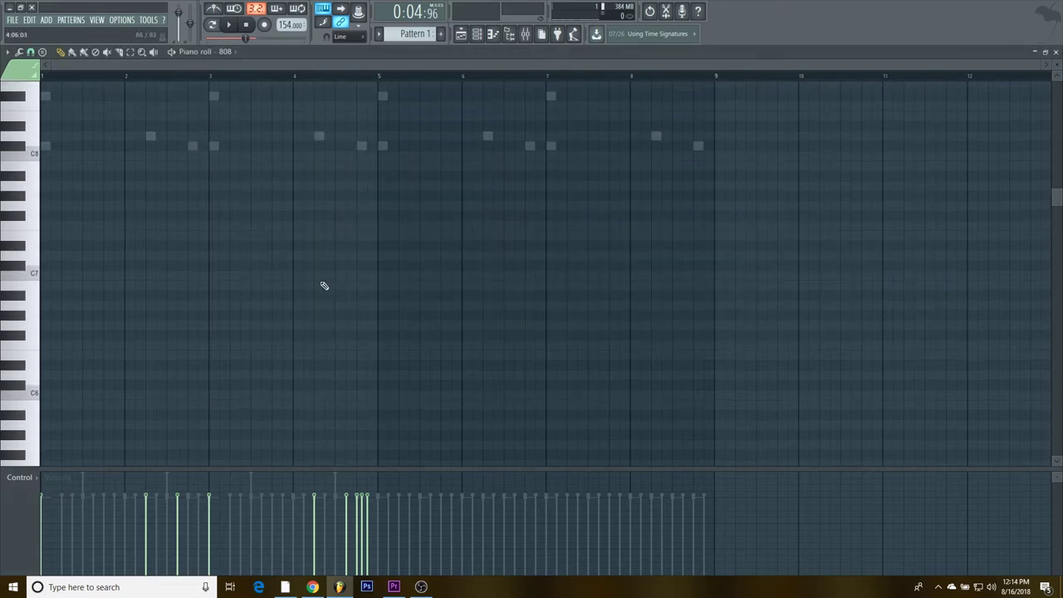
key("ctrl+Up")
key("ctrl+Up")
key("ctrl+Up")
key("shift+Up")
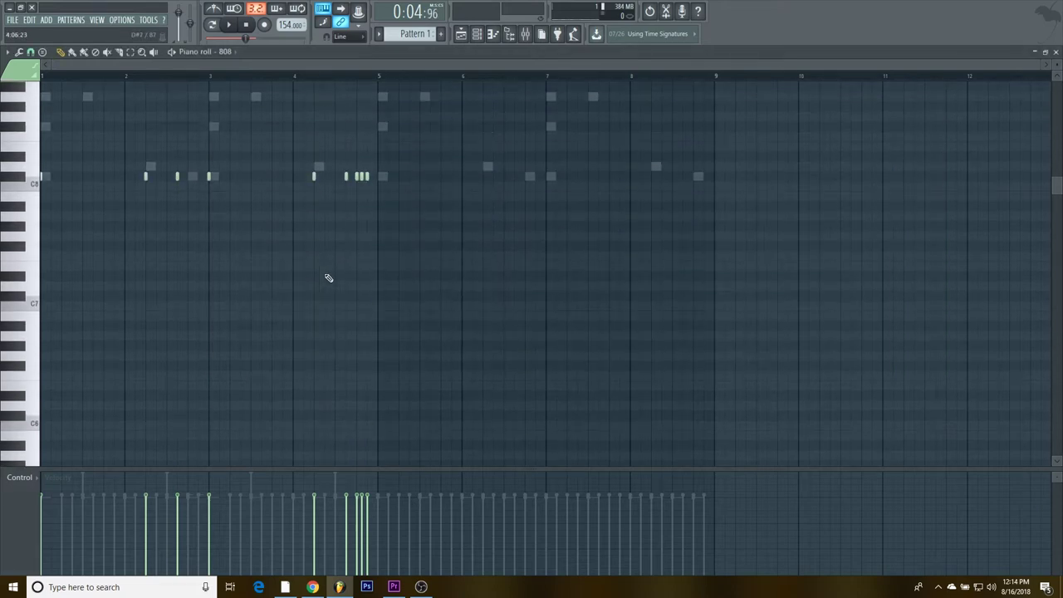
Step: Match 808 notes to the melody: raise those on beat 2 of bars 2 and 4 to D8 and the bar 3 note to F#8
scroll(166, 191, "up", 2)
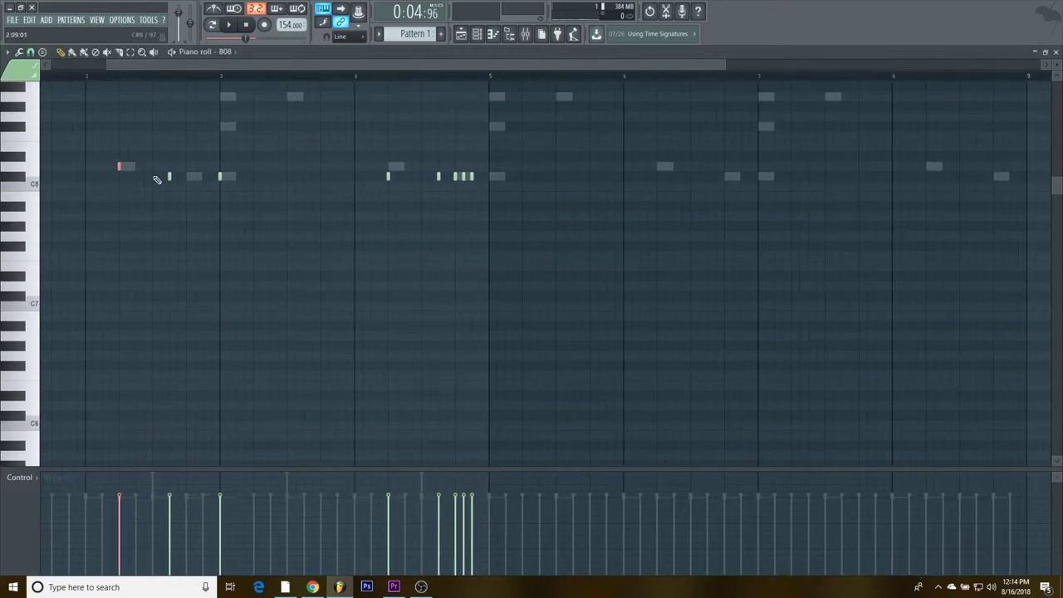
scroll(133, 183, "down", 2)
scroll(113, 191, "up", 4)
left_click(212, 299)
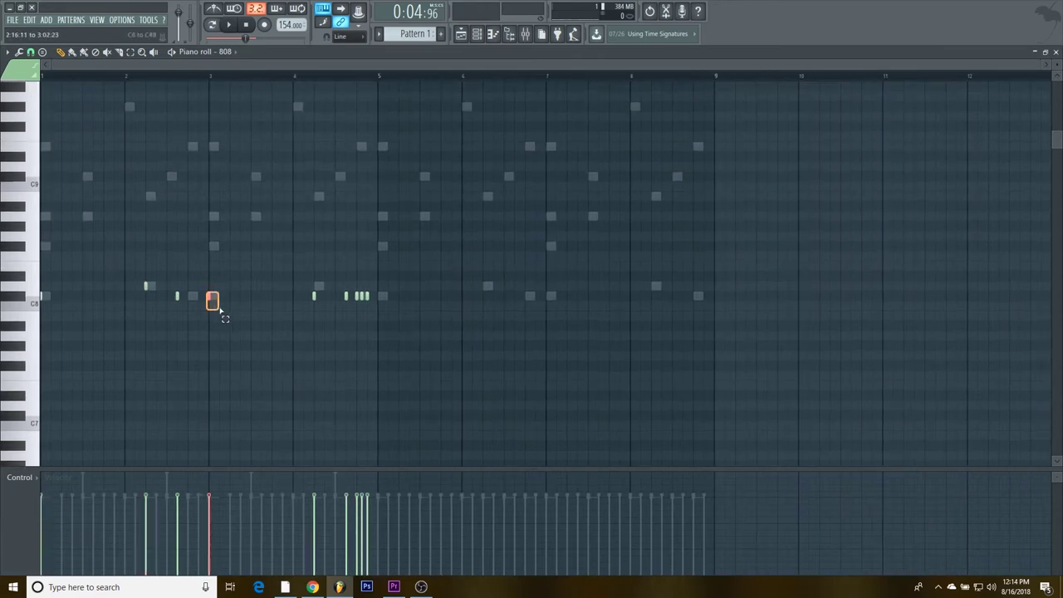
left_click(314, 297)
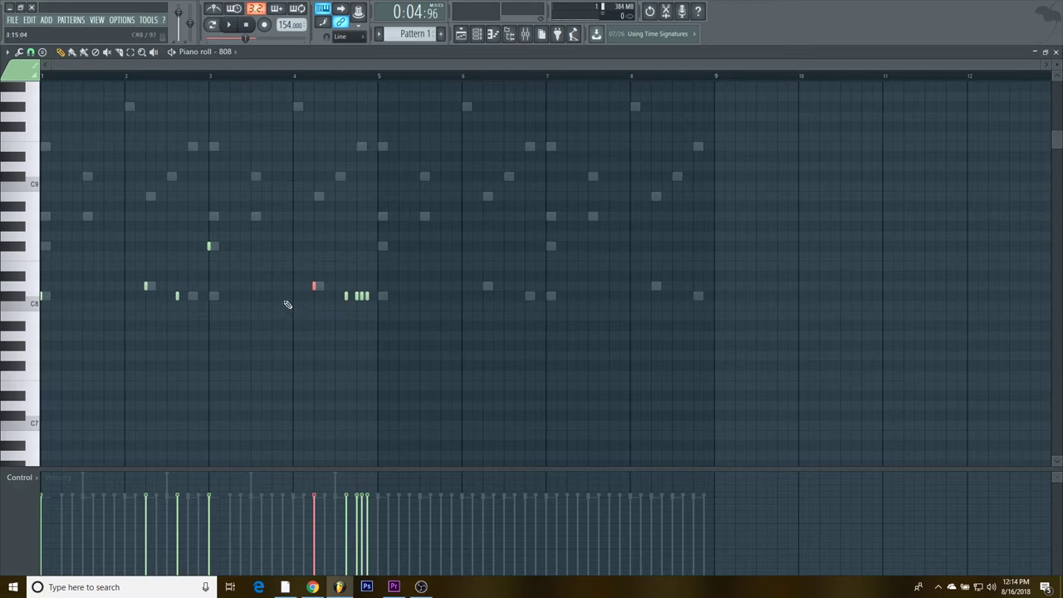
Step: Play back the pattern and lower the 808 note at the start of bar 3 two semitones to E8
key("space")
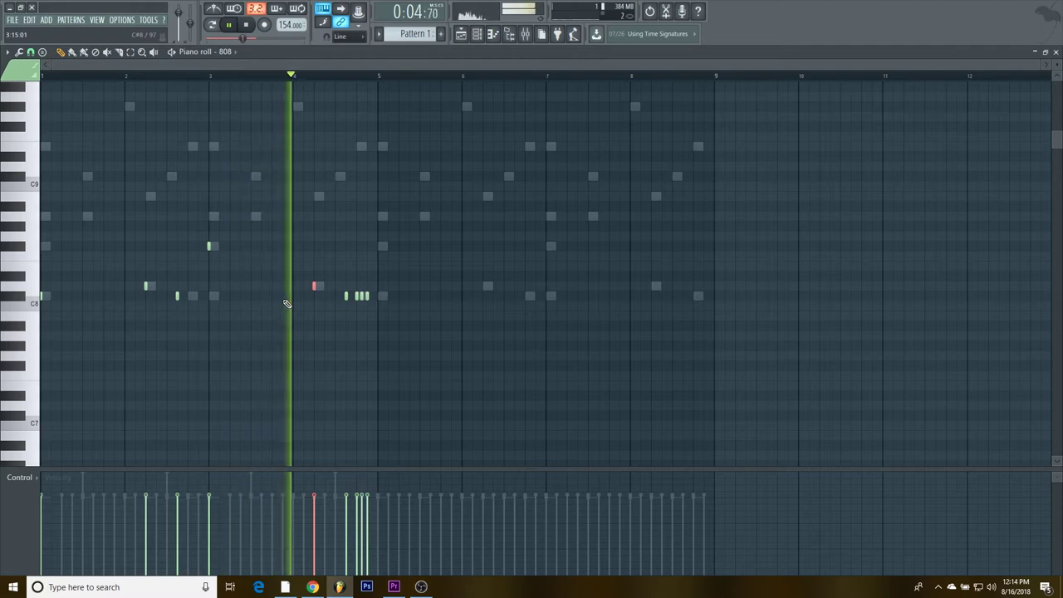
left_click(210, 246)
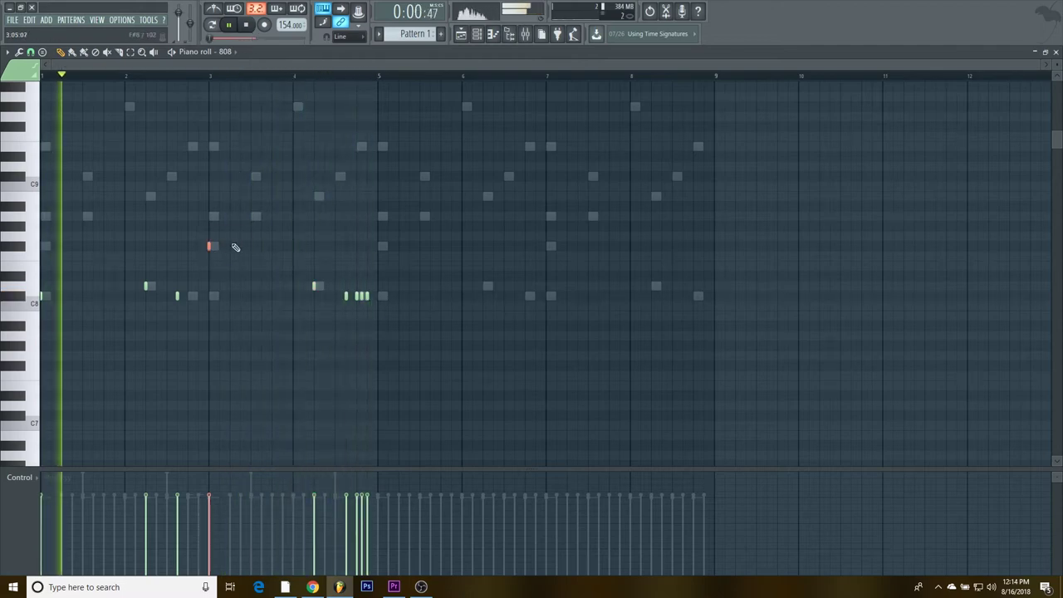
key("ctrl+Up")
key("shift+Down")
key("shift+Down")
key("ctrl+Down")
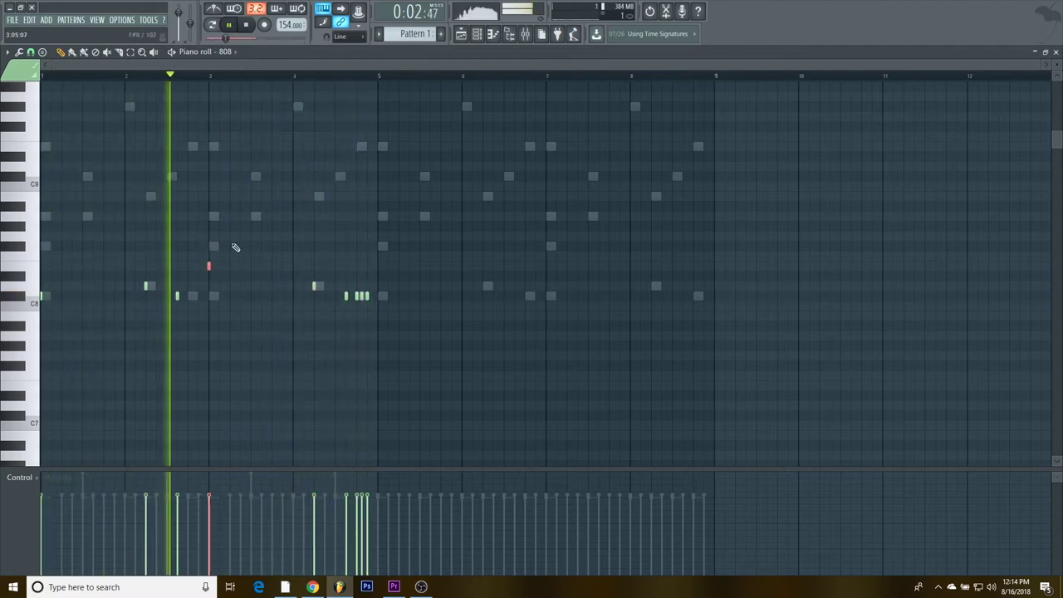
key("space")
Step: Transpose all 808 notes down three octaves so the base note sits at C#5, and play back the pattern
key("ctrl+a")
scroll(323, 307, "down", 3)
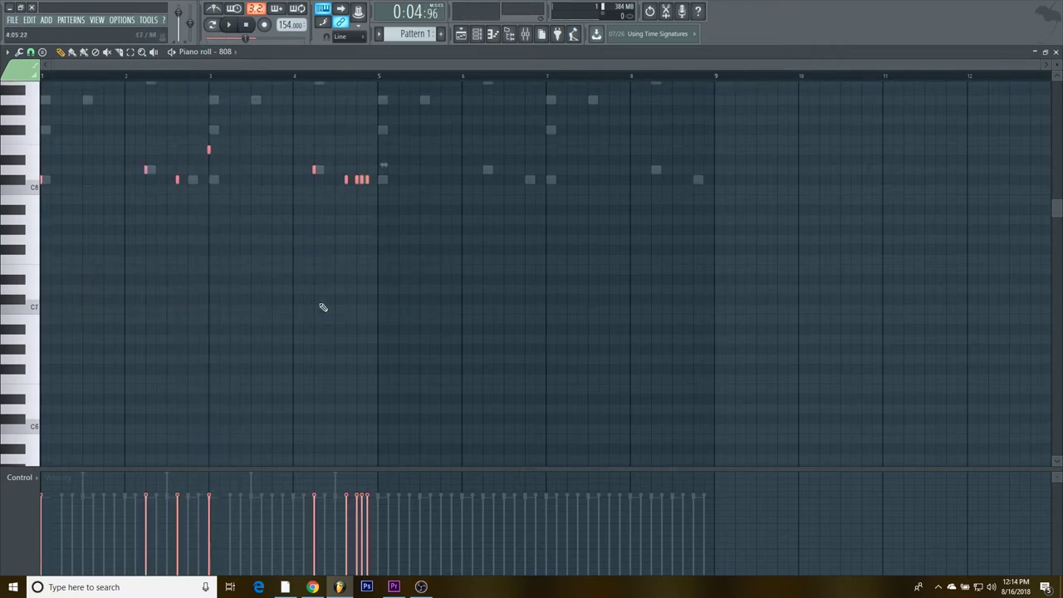
scroll(322, 307, "down", 2)
key("ctrl+Down")
key("ctrl+Down")
key("ctrl+Down")
scroll(324, 307, "down", 3)
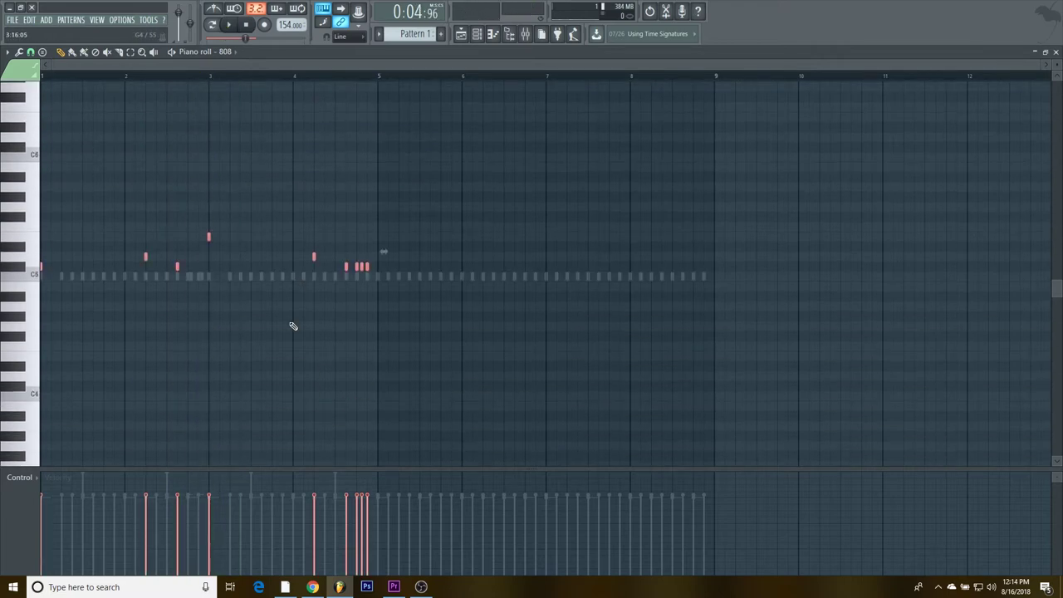
key("space")
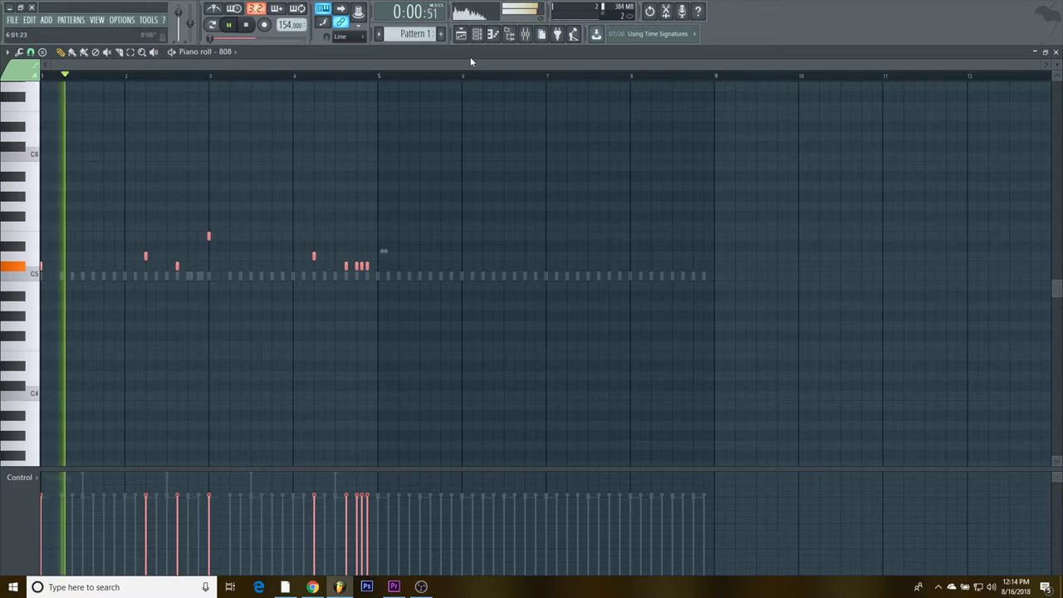
Step: Copy the 808 notes to the Kick channel and open the Kick's piano roll
key("F6")
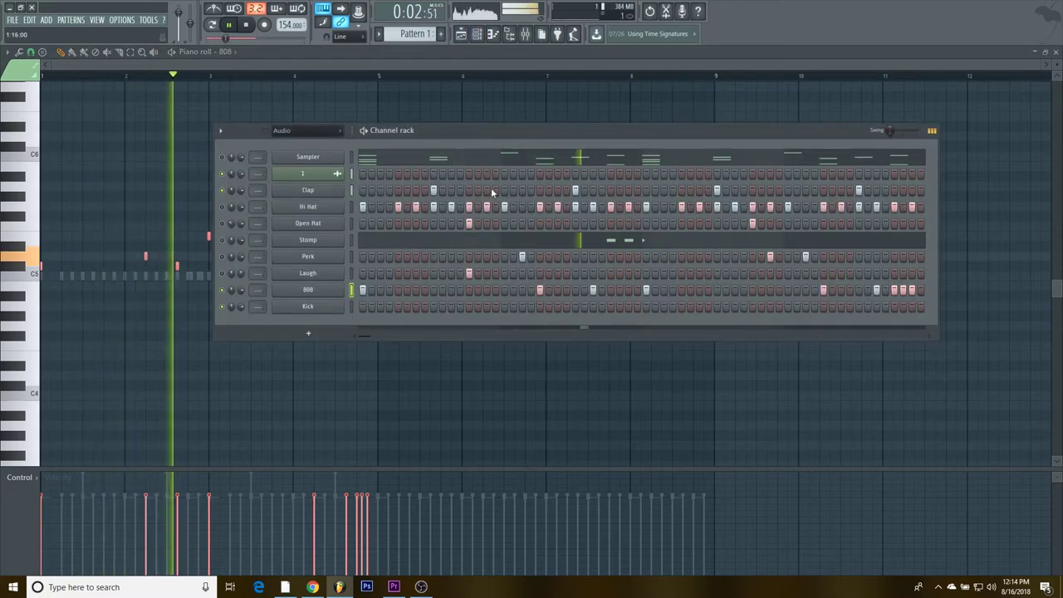
key("space")
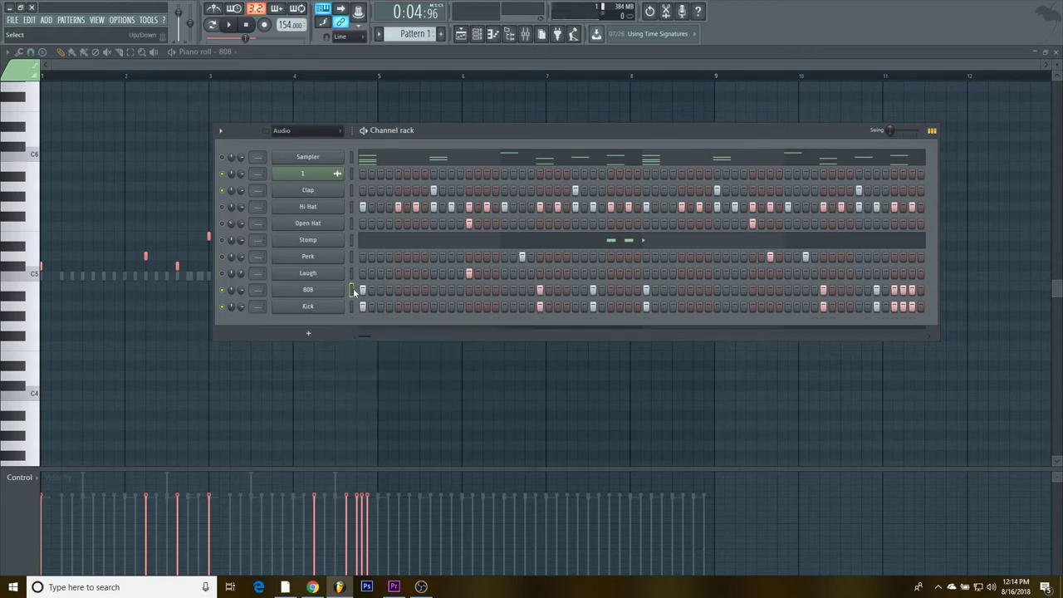
left_click(351, 306)
right_click(354, 306)
left_click(357, 314)
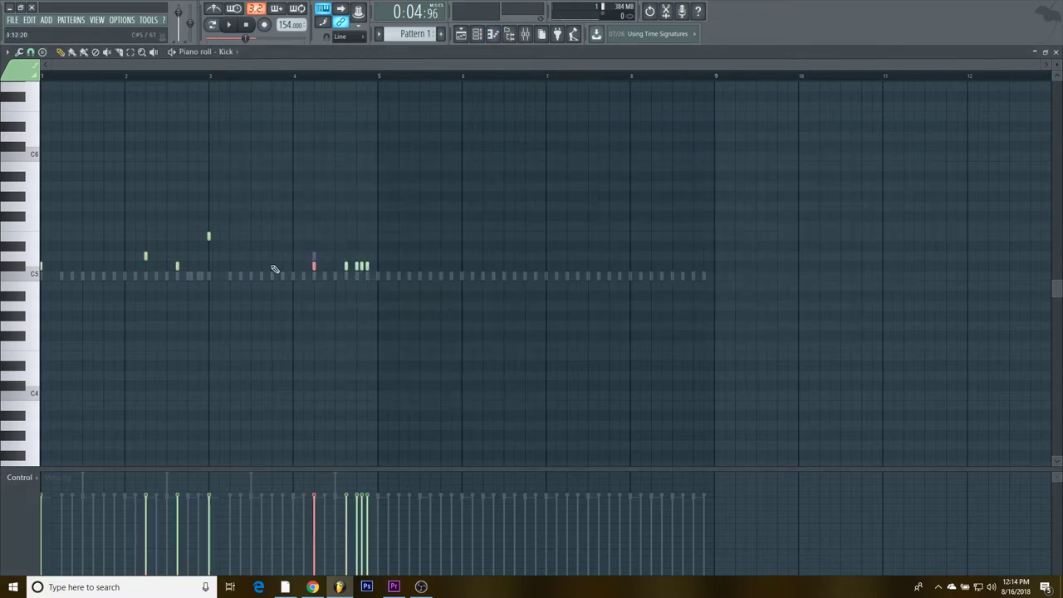
Step: Flatten the Kick notes to a single pitch and lower them all to C5
mouse_move(224, 239)
left_mouse_down("ctrl")
mouse_move(189, 232)
mouse_move(143, 262)
left_mouse_up("ctrl")
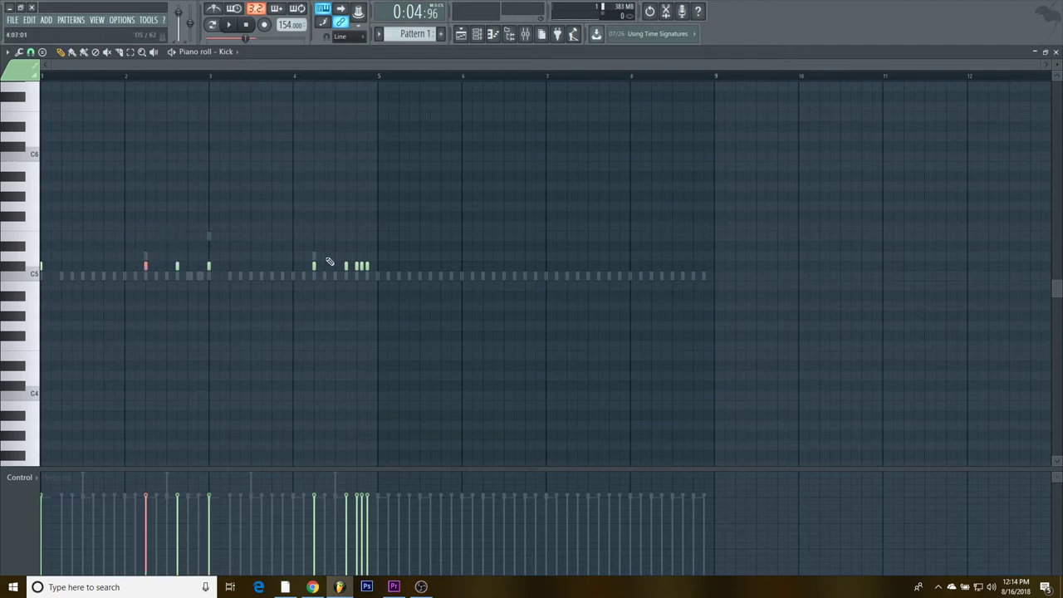
left_click_drag(448, 274, 50, 254)
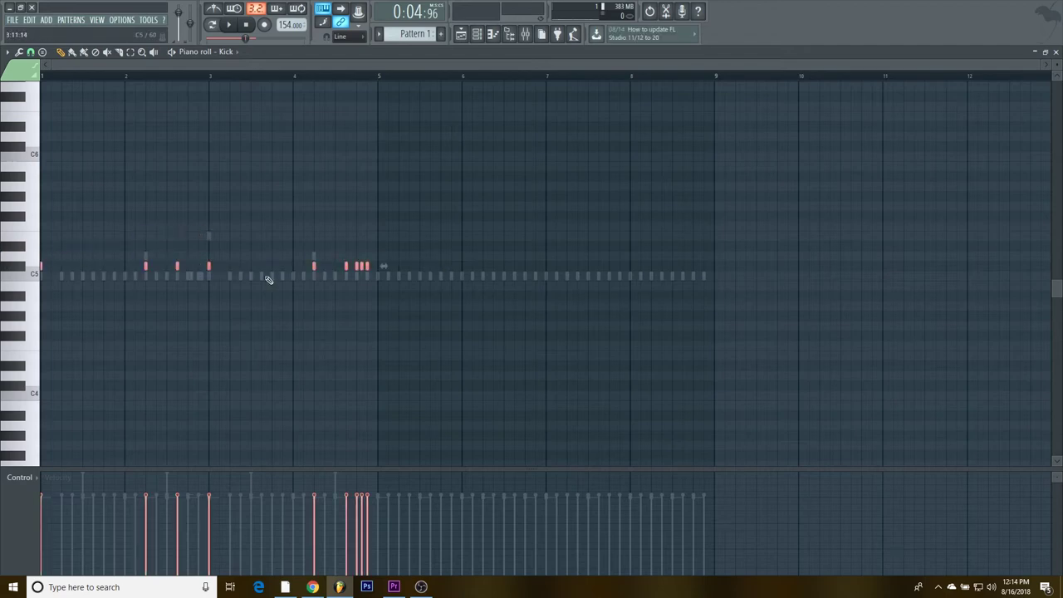
key("shift+Down")
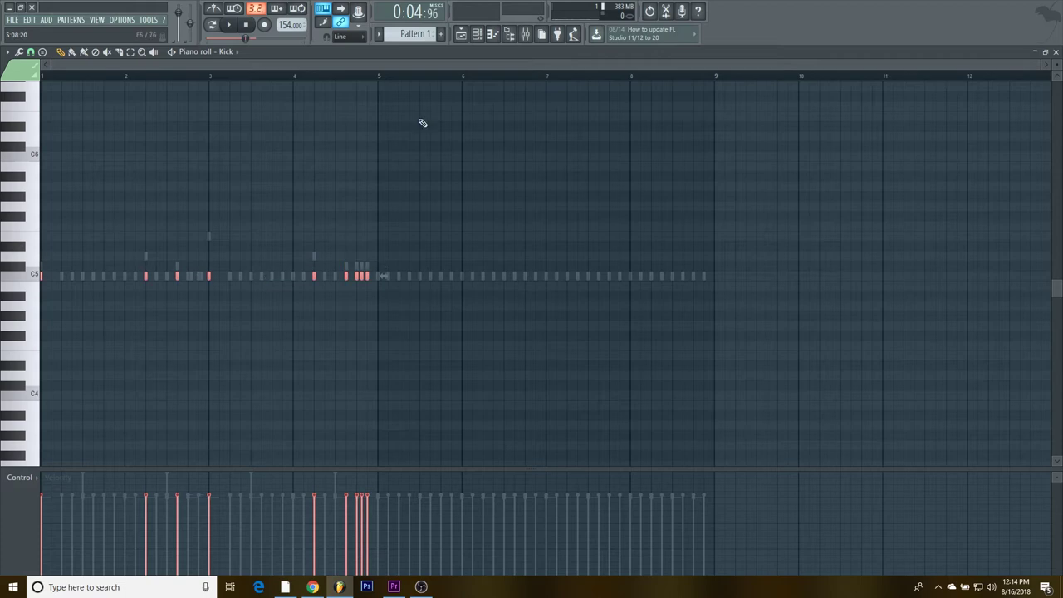
Step: Raise the velocity of all Kick and 808 notes to the maximum
left_click(478, 34)
key("F6")
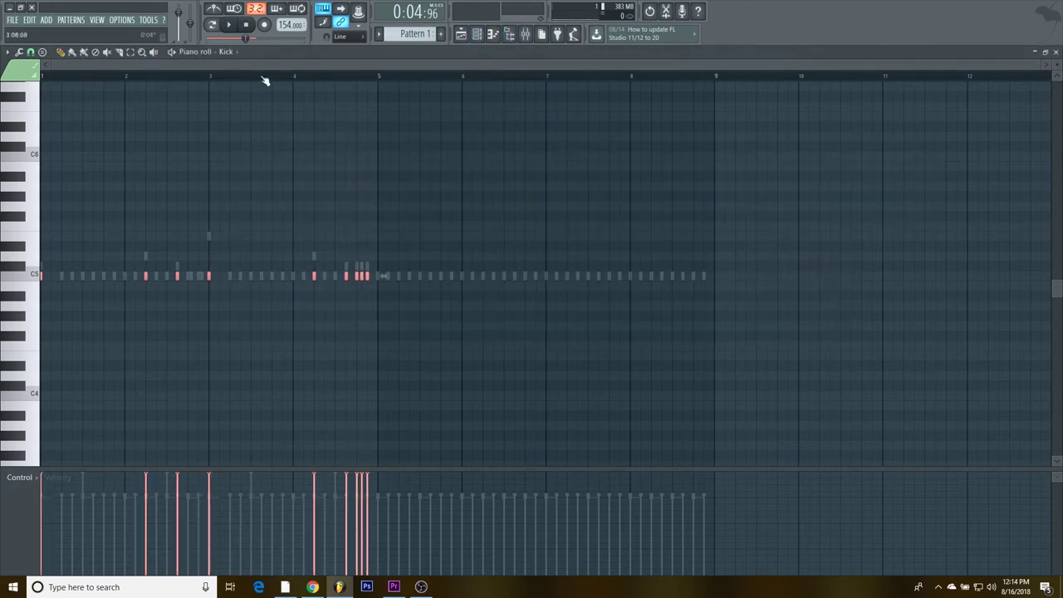
left_click(483, 36)
right_click(343, 284)
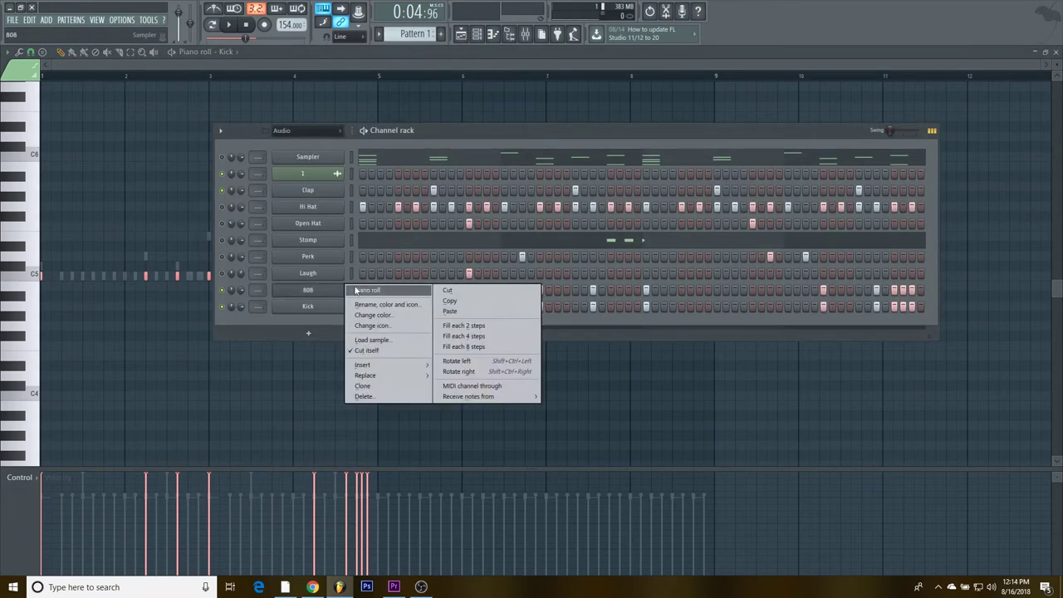
left_click(358, 290)
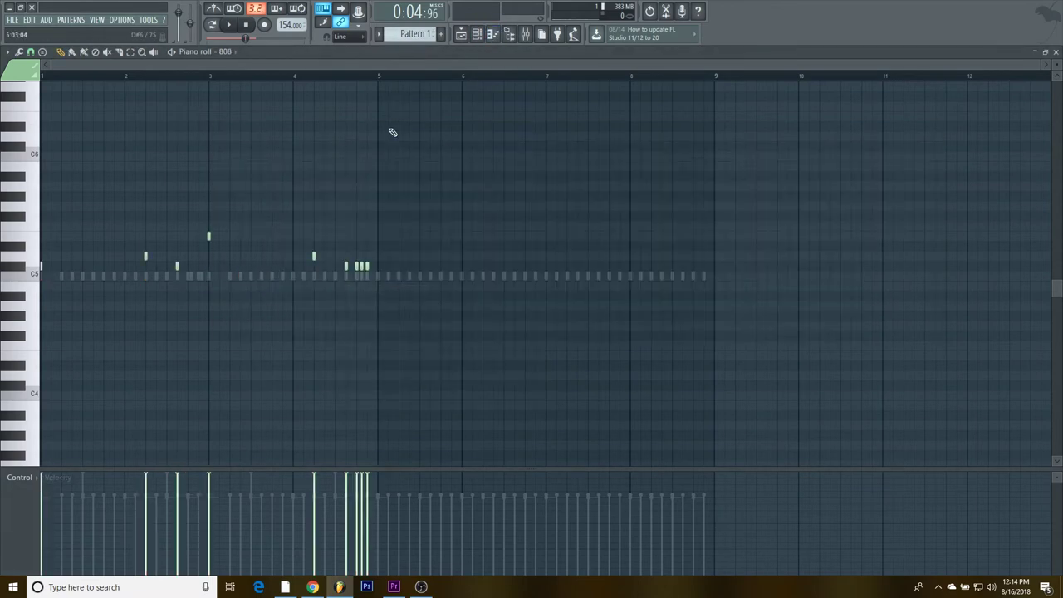
Step: Play back the pattern and add two extra kicks in beat 4 of bar 3, on steps 45 and 47
left_click(477, 34)
key("space")
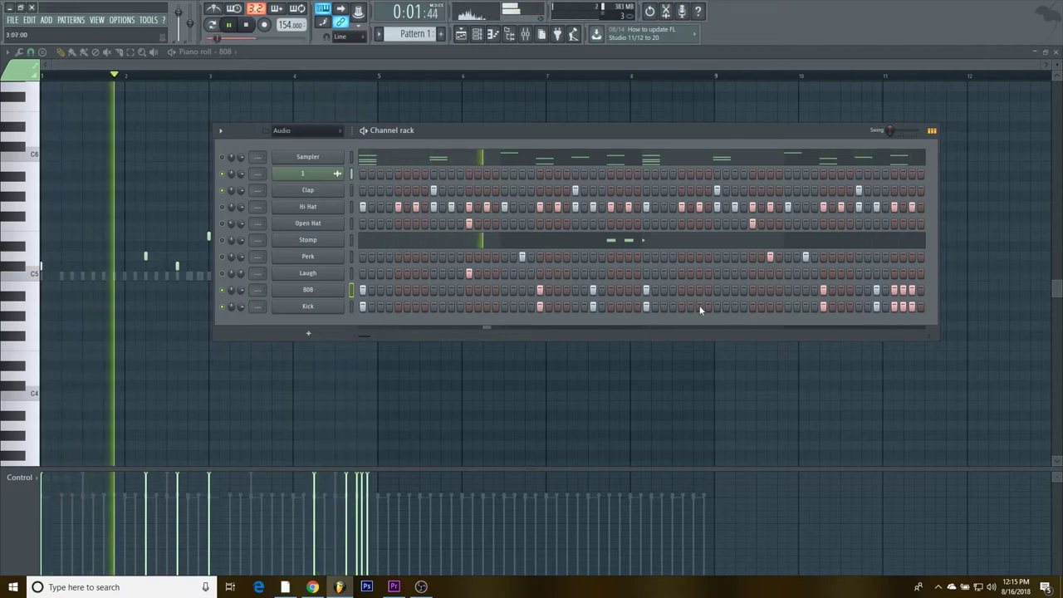
left_click(752, 308)
left_click(770, 308)
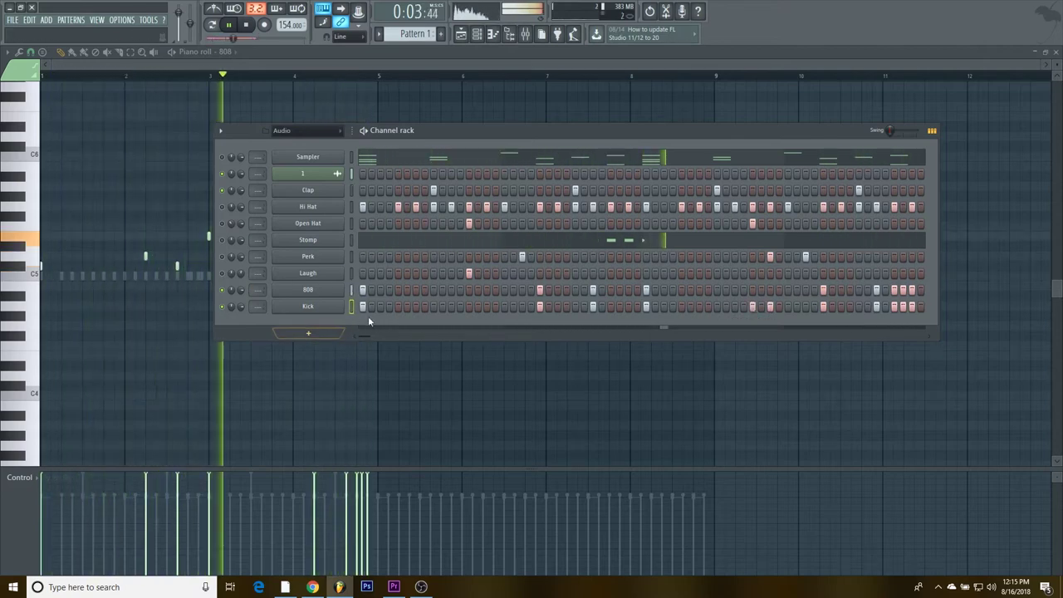
Step: Raise the velocity of the two added Kick notes in bar 3 to the maximum and stop playback
left_click(307, 67)
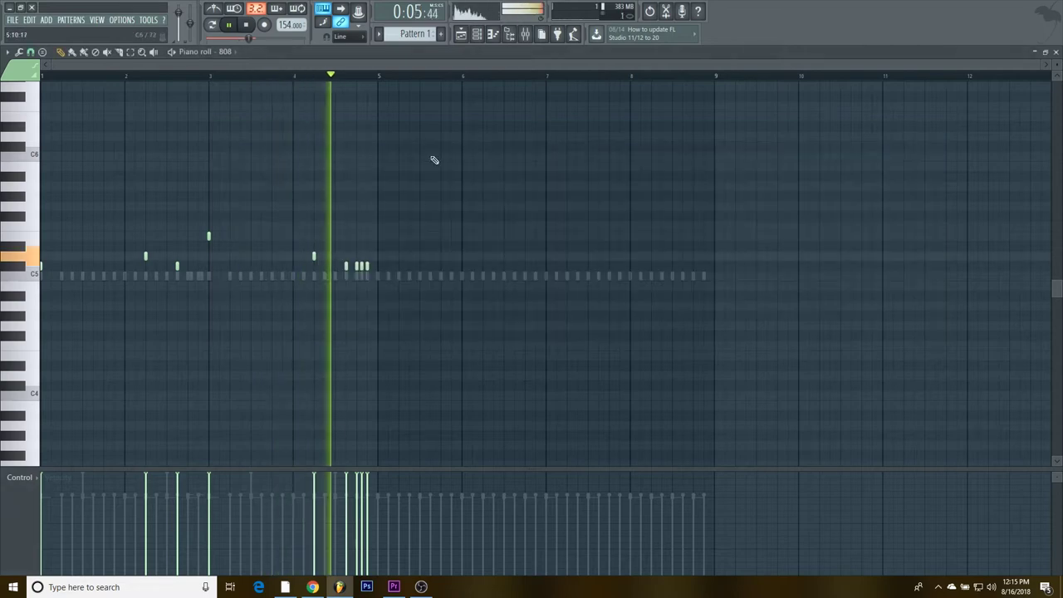
left_click(476, 34)
right_click(307, 307)
left_click(311, 308)
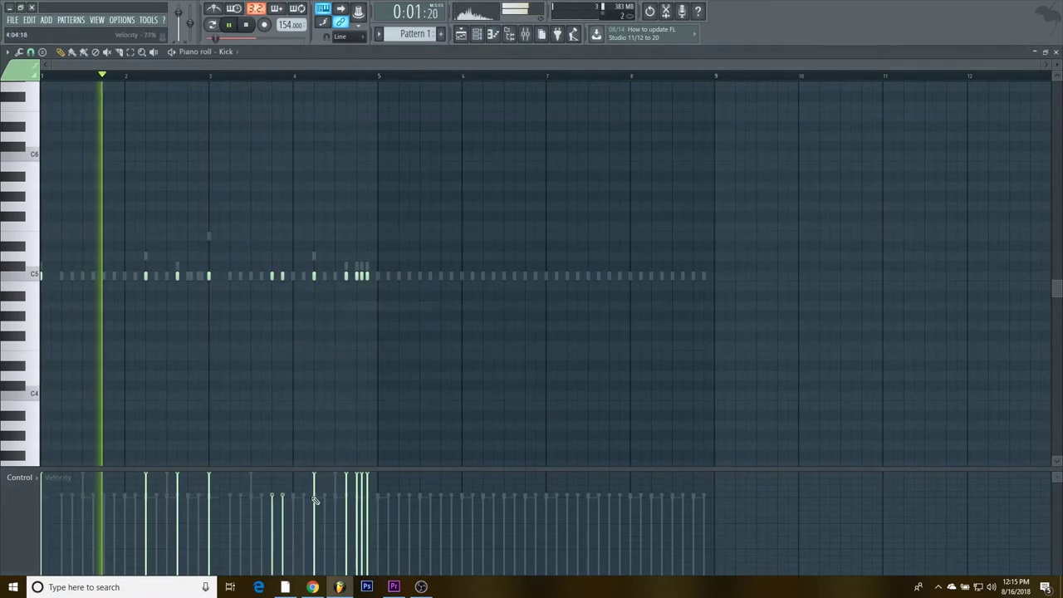
key("space")
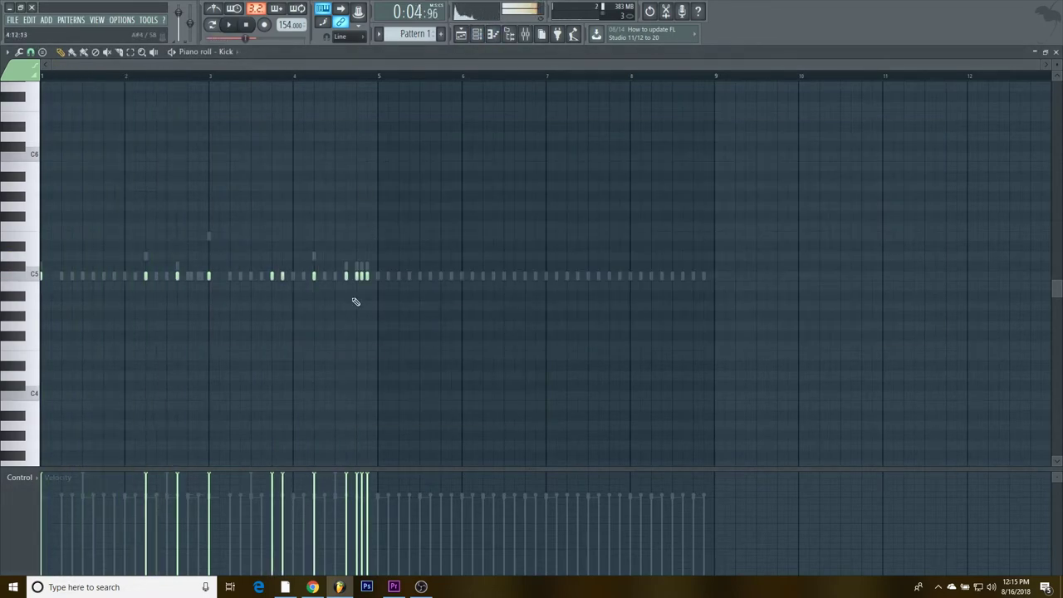
Step: Delete the last three Kick notes at the end of bar 4
scroll(351, 298, "up", 2)
left_click_drag(414, 261, 357, 274)
scroll(360, 278, "down", 2)
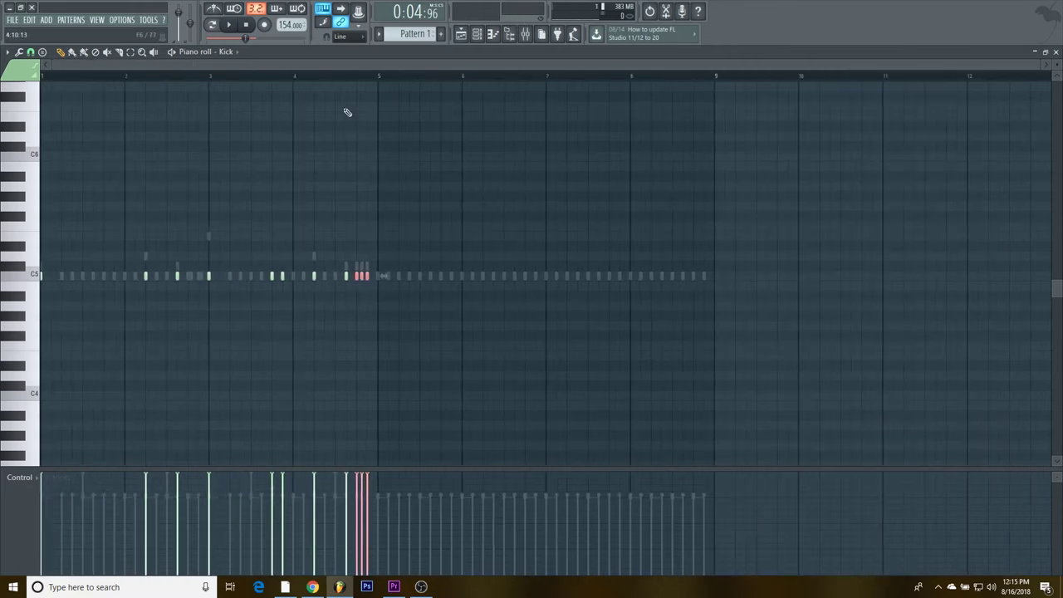
left_click(479, 34)
left_click(388, 76)
right_click(363, 279)
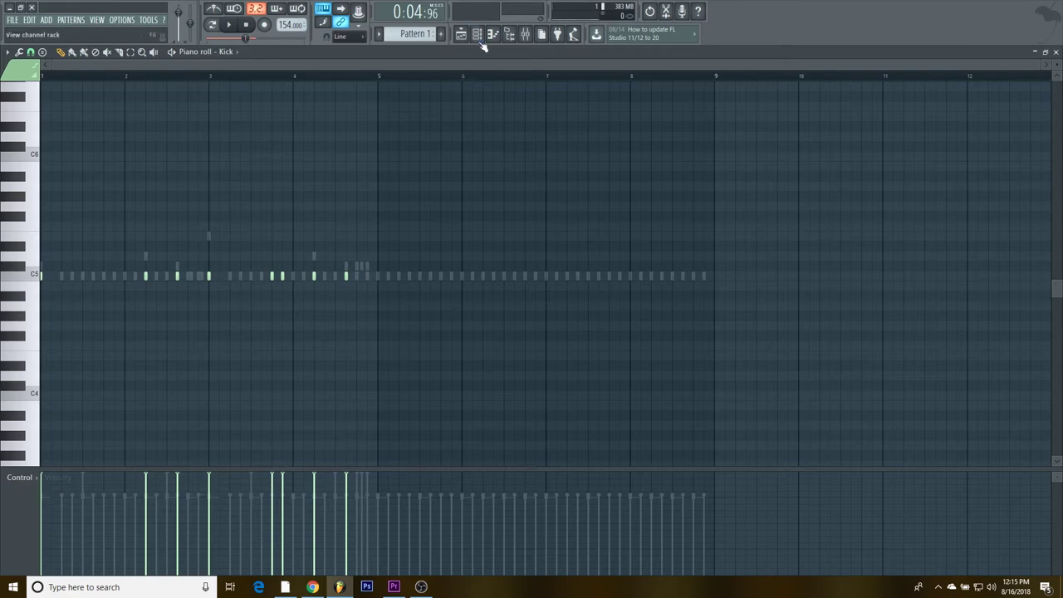
Step: Duplicate the 808 notes of bars 1 to 4 into bars 5 to 8, and delete the last three 808 notes of bar 4
left_click(476, 34)
left_click(361, 286)
left_click_drag(381, 78, 3, 128)
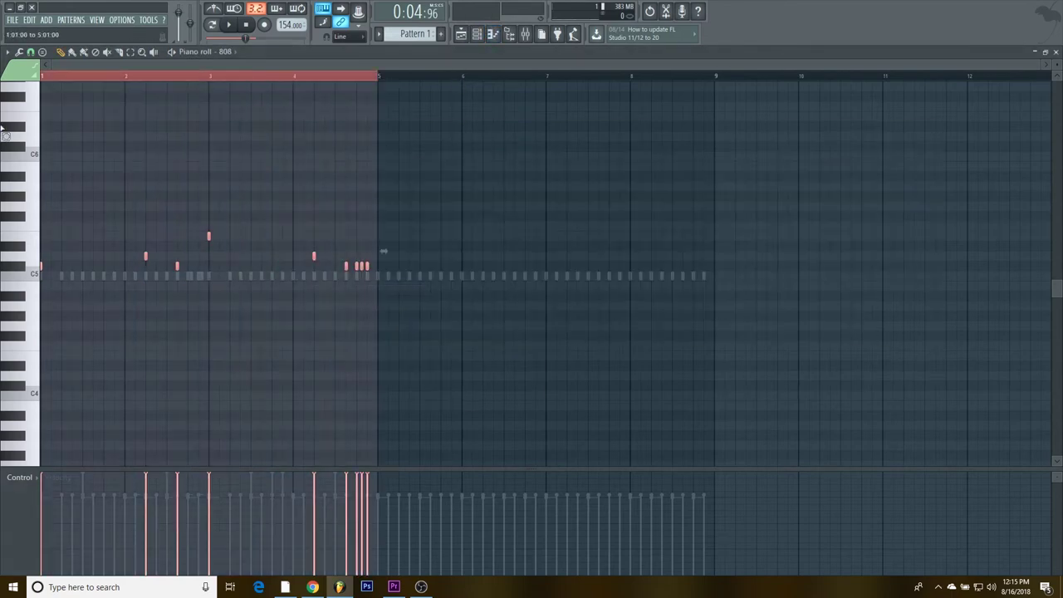
key("ctrl+b")
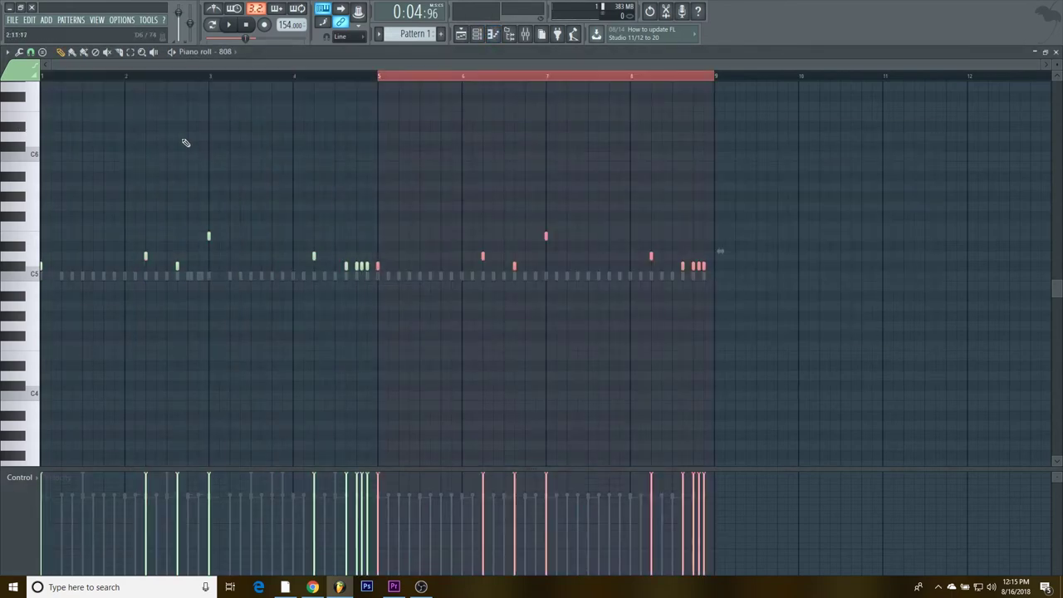
right_click(364, 276)
Step: Raise the 808 notes of bars 5 to 8 three octaves to the melody's range and try the bar 7 note at E9
left_click_drag(728, 308, 377, 163)
scroll(606, 242, "up", 3)
scroll(607, 242, "up", 6)
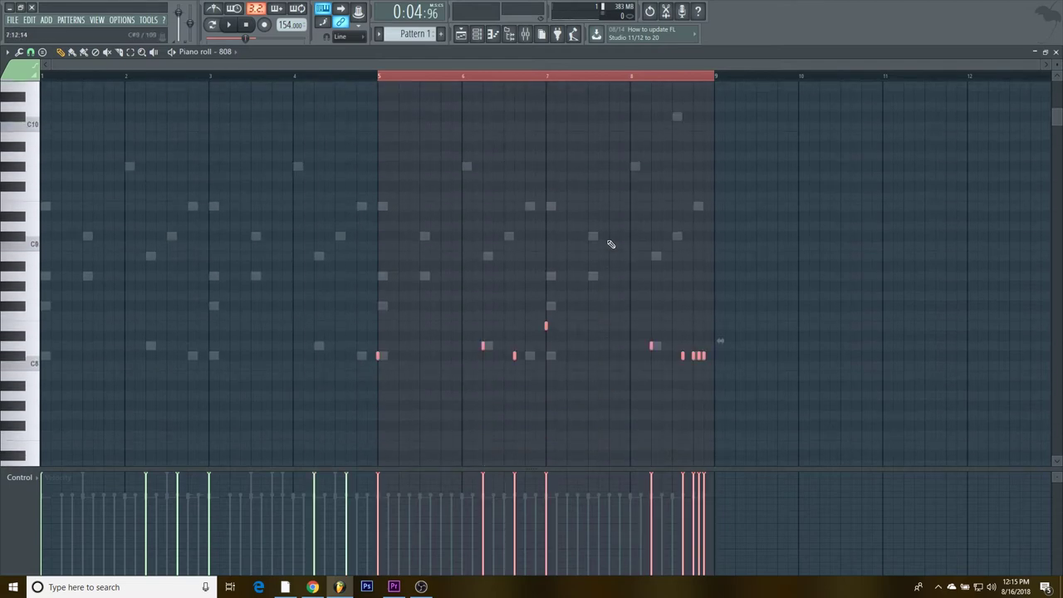
left_click_drag(591, 281, 543, 342)
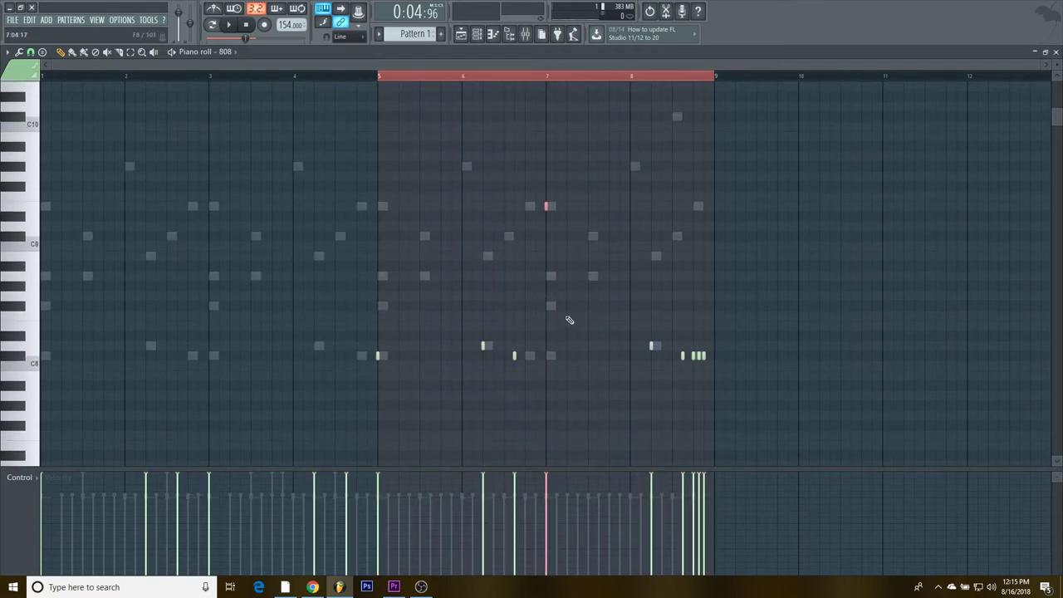
left_click_drag(682, 356, 730, 358)
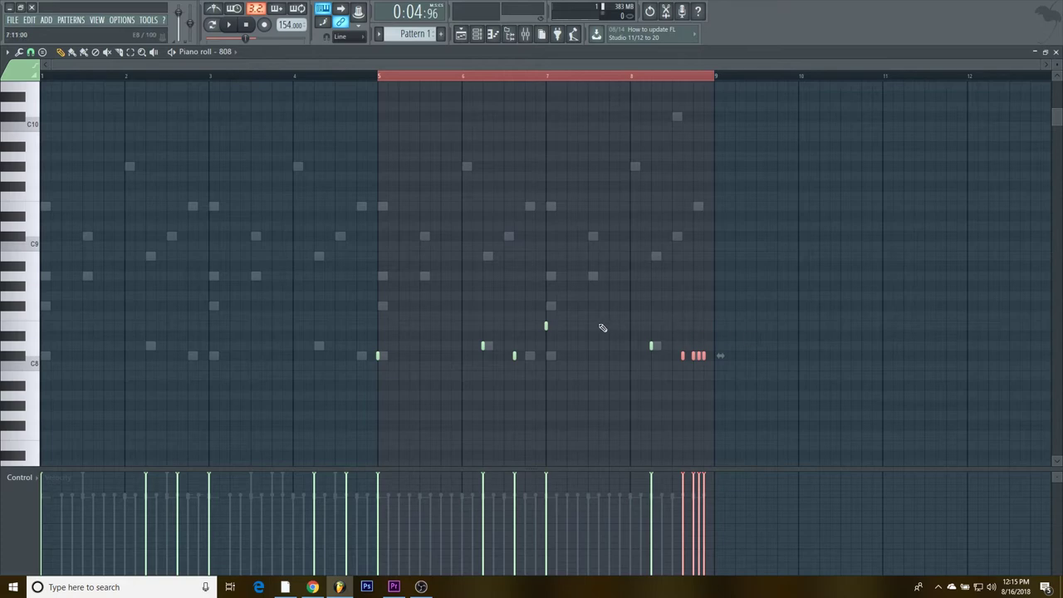
Step: Transpose the 808 notes of bars 5 to 8 back down three octaves
scroll(603, 346, "down", 2)
scroll(667, 346, "down", 10)
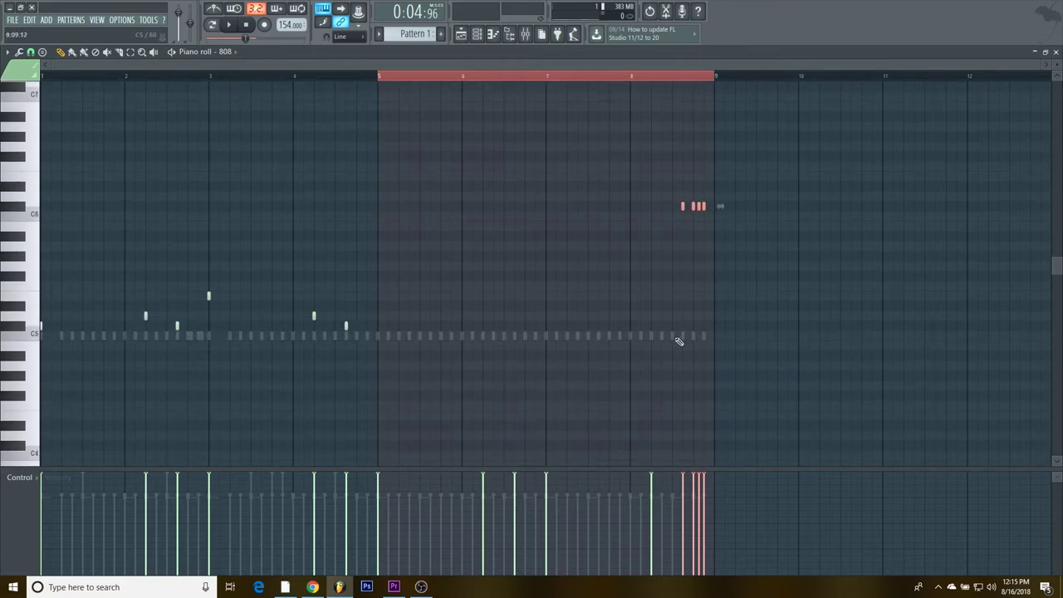
scroll(678, 341, "up", 5)
left_click_drag(830, 340, 369, 220)
scroll(624, 242, "down", 6)
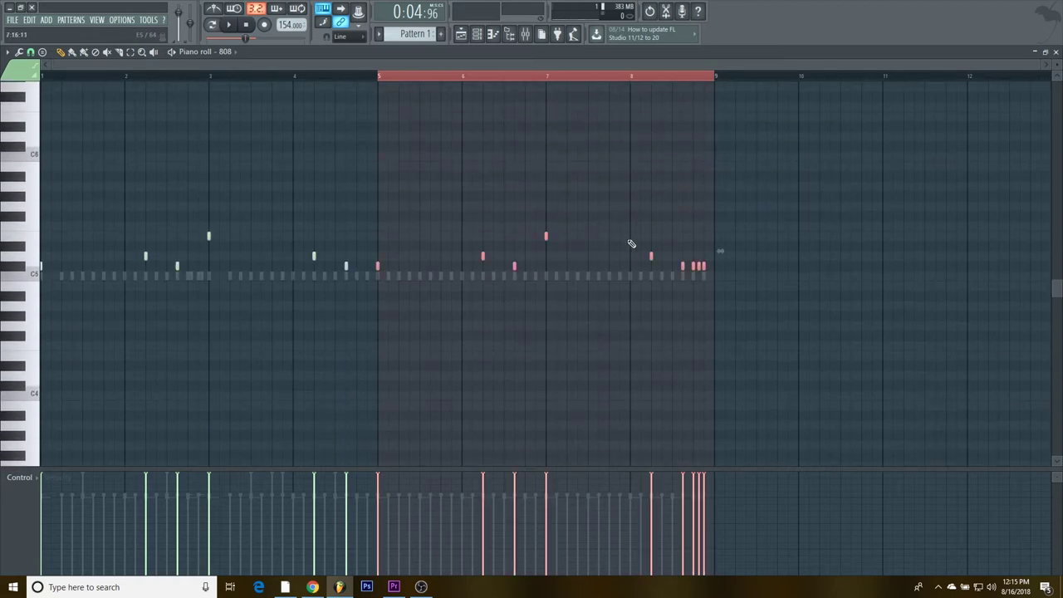
Step: Clear the 808 time selection and check the Pattern 1 clip in the playlist
left_click(401, 75)
key("F5")
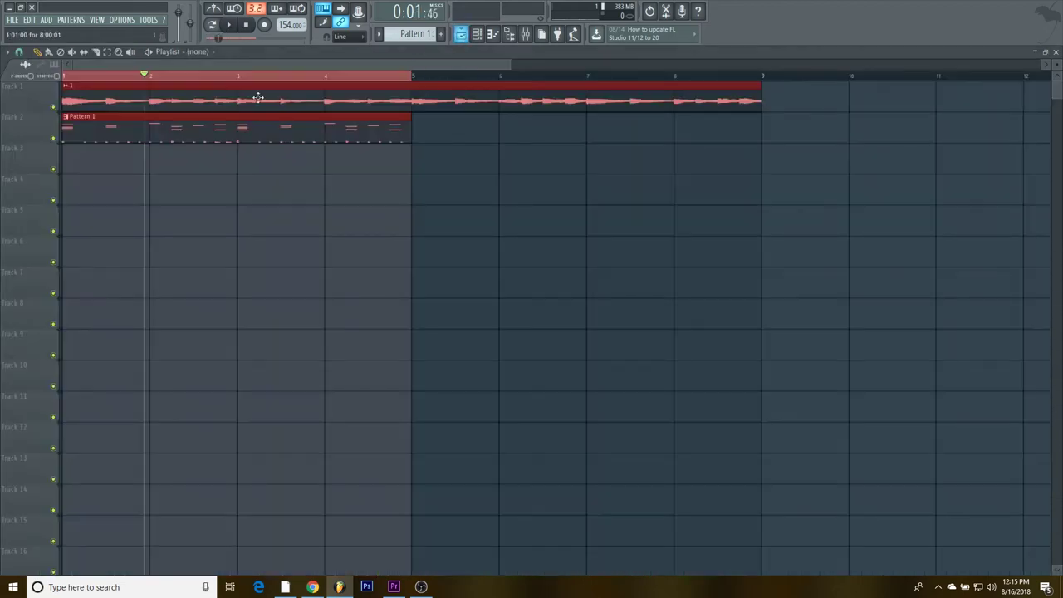
left_click(479, 35)
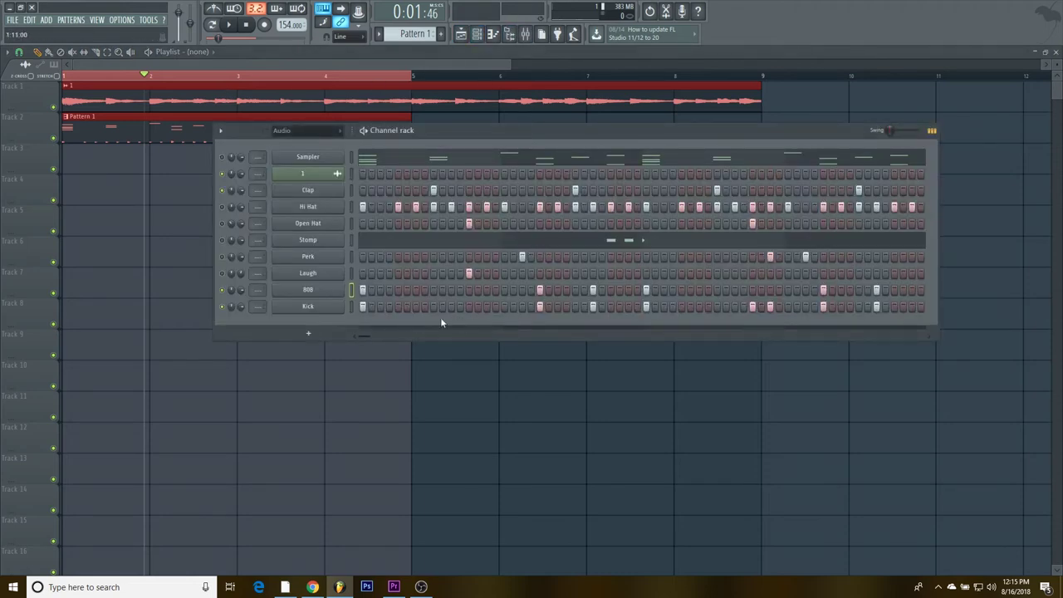
Step: Open the Kick piano roll and add C5 kicks in bars 6 and 7, matching the first three ghosted 808 notes after bar 5
right_click(327, 309)
left_click(381, 312)
left_click(477, 33)
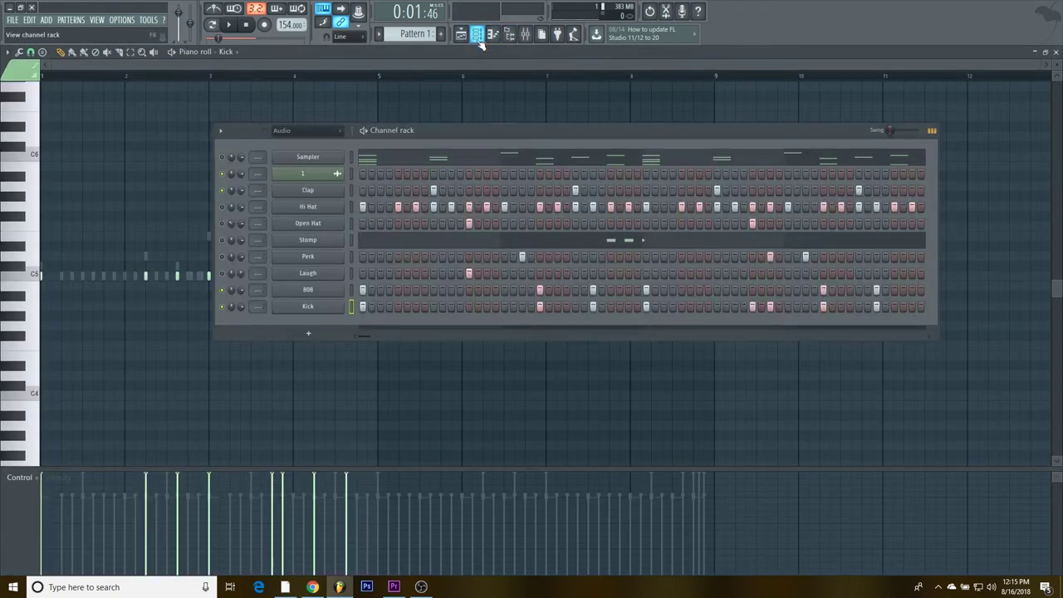
right_click(312, 310)
left_click(363, 308)
right_click(330, 312)
left_click(358, 308)
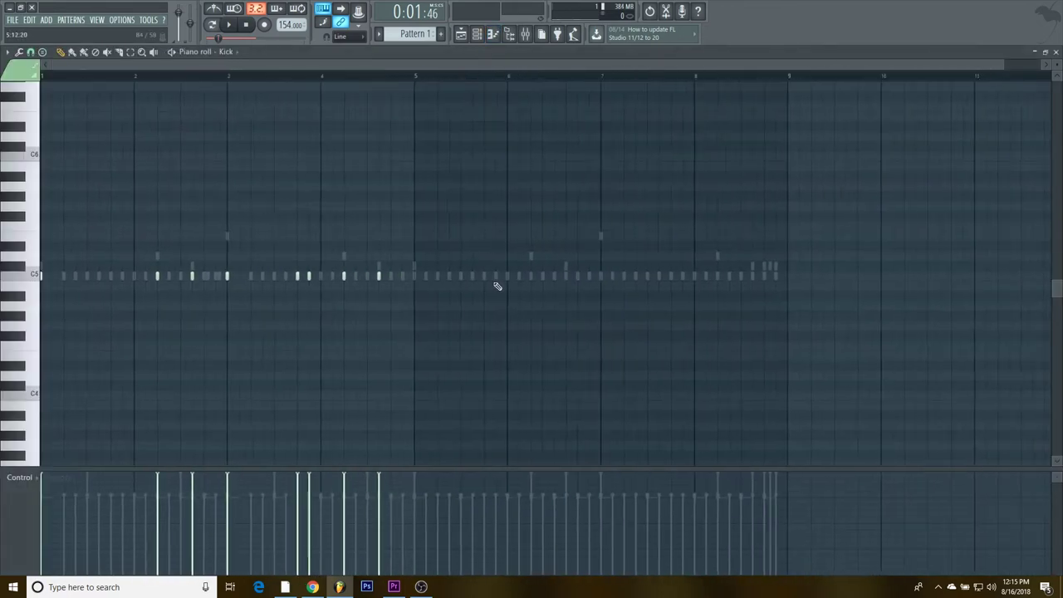
scroll(495, 285, "up", 3)
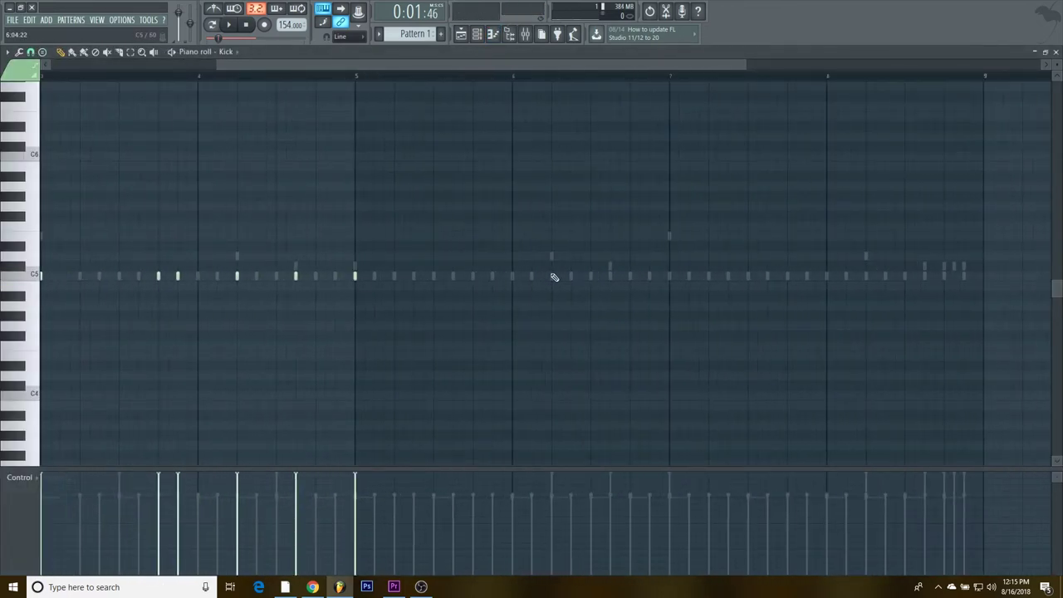
left_click(551, 276)
left_click(610, 275)
left_click(669, 275)
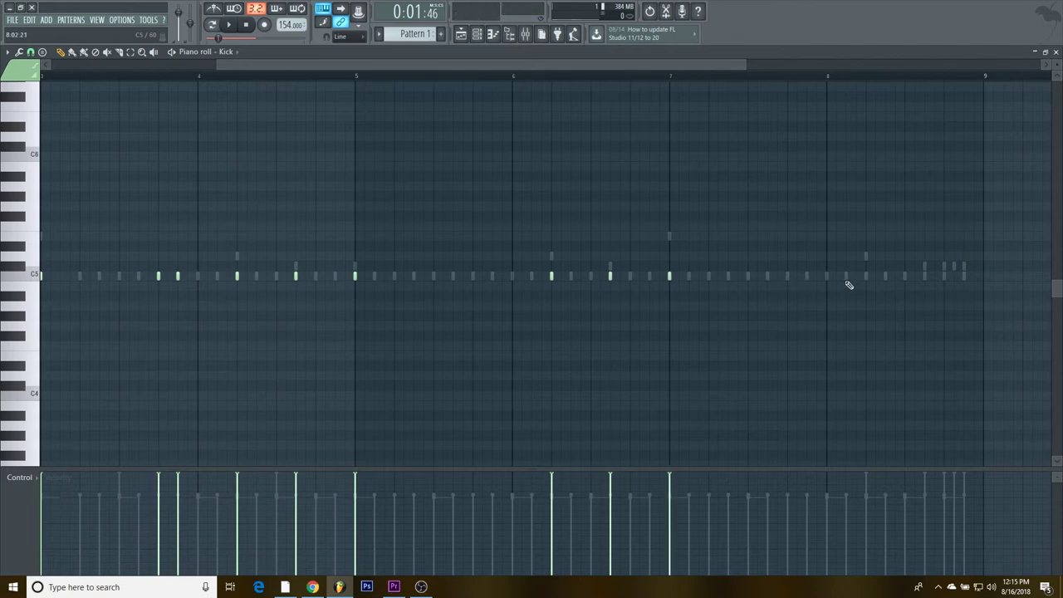
Step: Add C5 kicks under the ghosted 808 notes of bar 8 and two more kicks at the end of bar 7
left_click(865, 276)
left_click(933, 276)
left_click(925, 276)
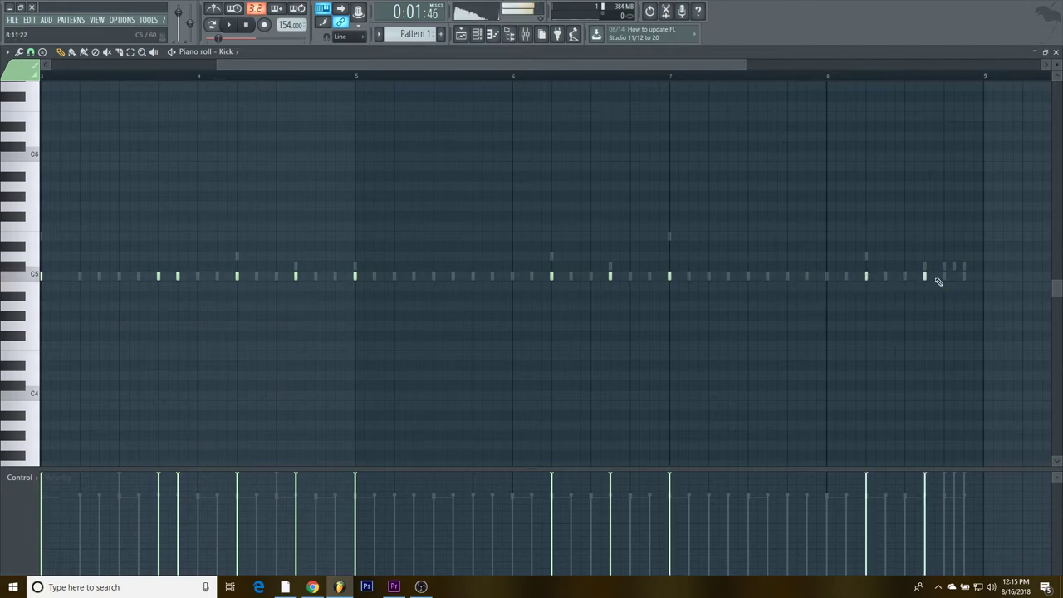
left_click(943, 275)
left_click(953, 276)
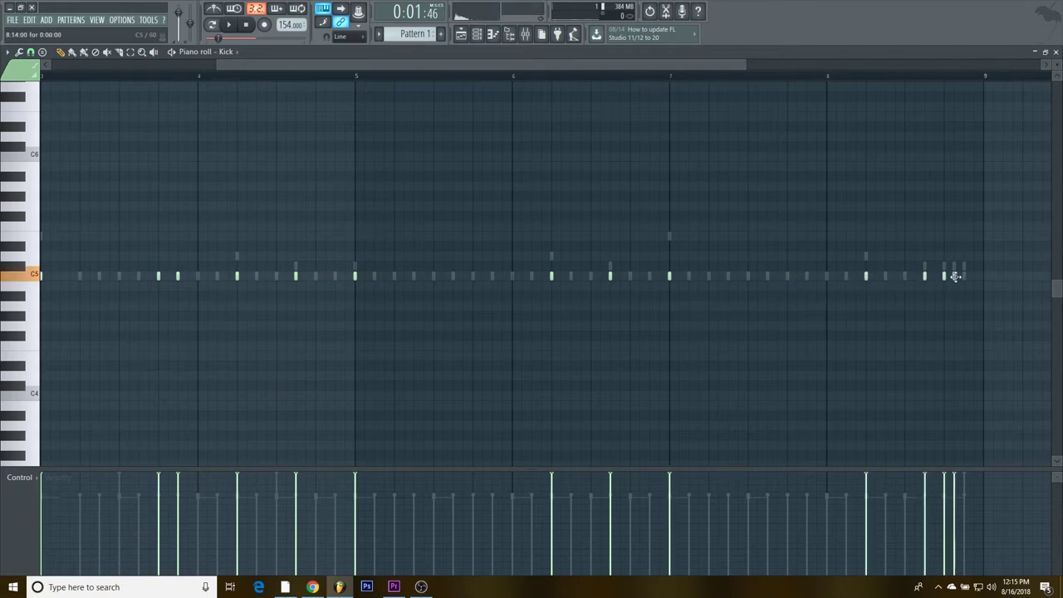
left_click(963, 275)
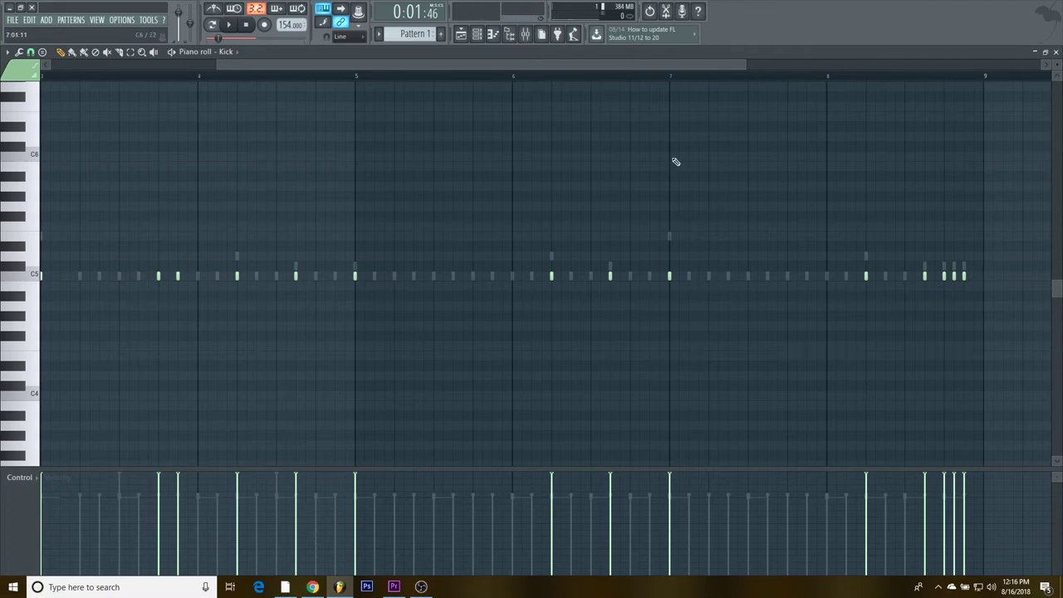
key("space")
scroll(498, 328, "down", 3)
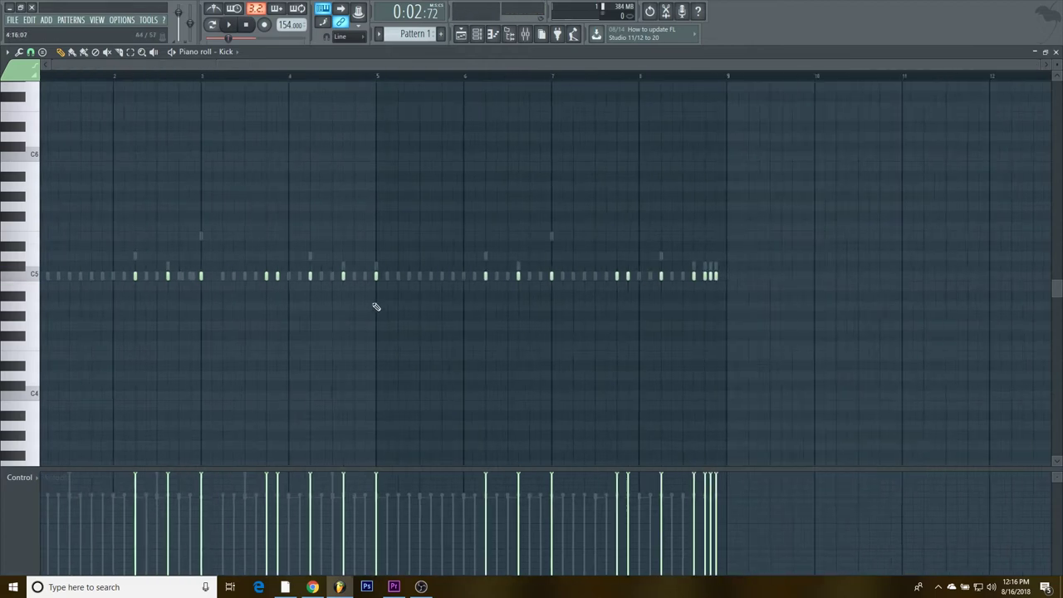
Step: Show the channel rack and play the pattern from the start to check the full drums with the melody
key("F6")
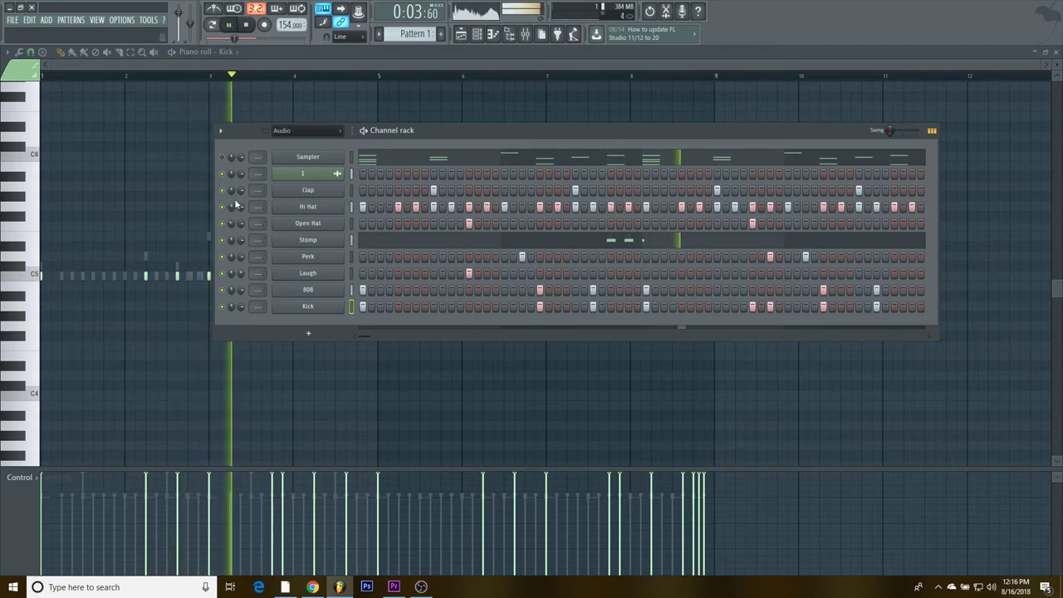
left_click(248, 26)
key("space")
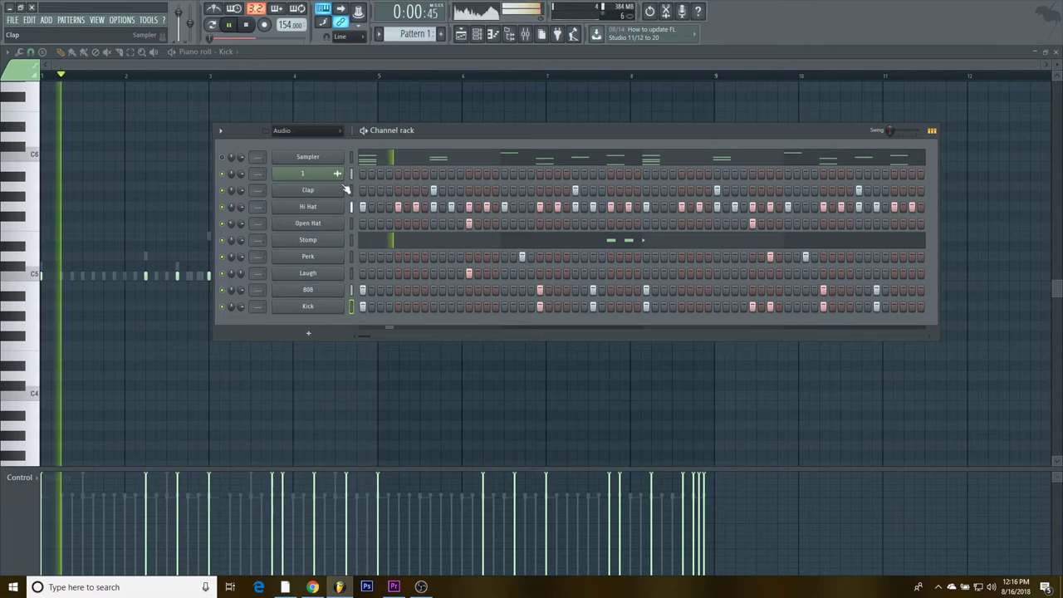
key("space")
Step: Select all channels from the melody loop 1 to Kick and route them to mixer tracks starting from Insert 1
left_click_drag(350, 178, 356, 310)
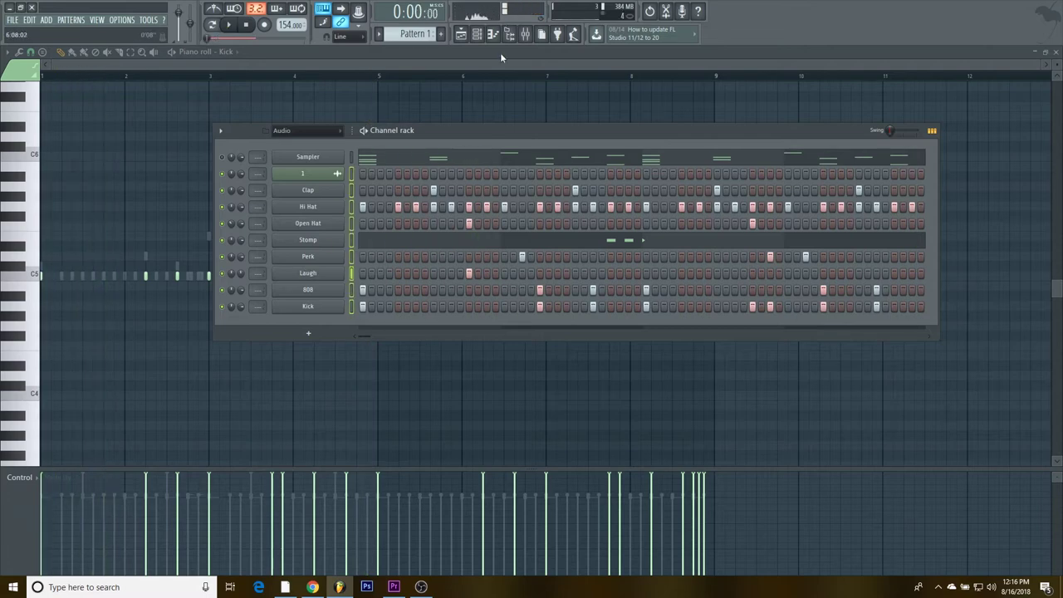
left_click(523, 33)
left_click(524, 34)
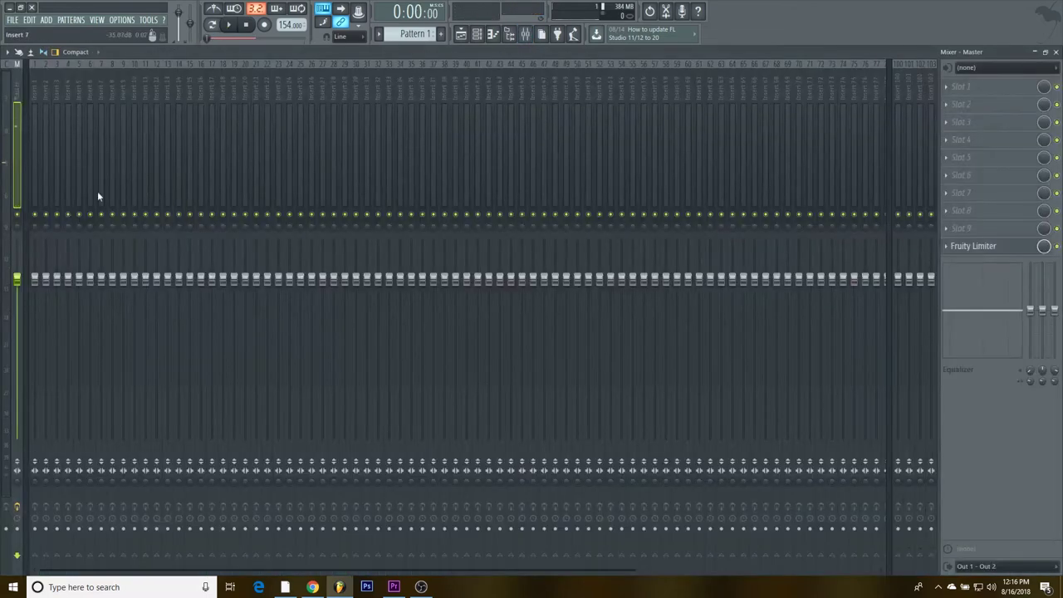
right_click(35, 140)
mouse_move(68, 151)
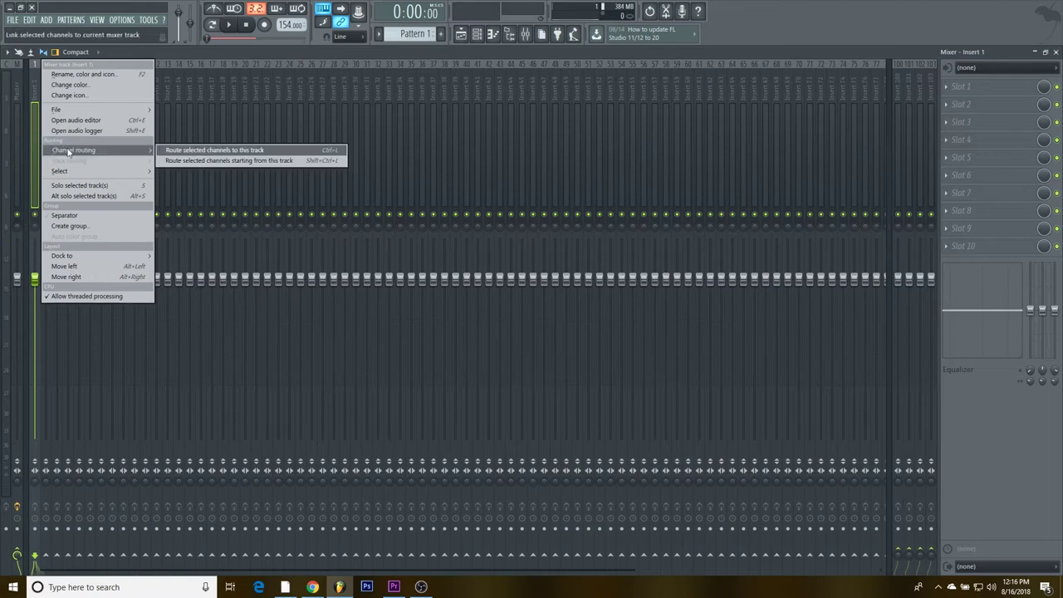
left_click(220, 160)
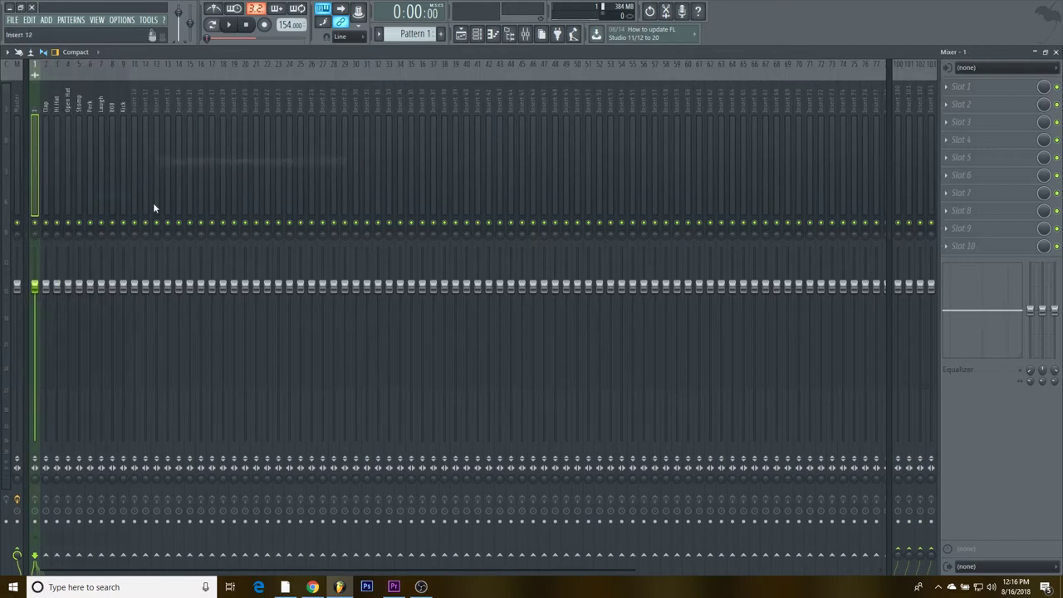
Step: Solo mixer track 1 and load Gross Beat into its first effect slot
right_click(35, 222)
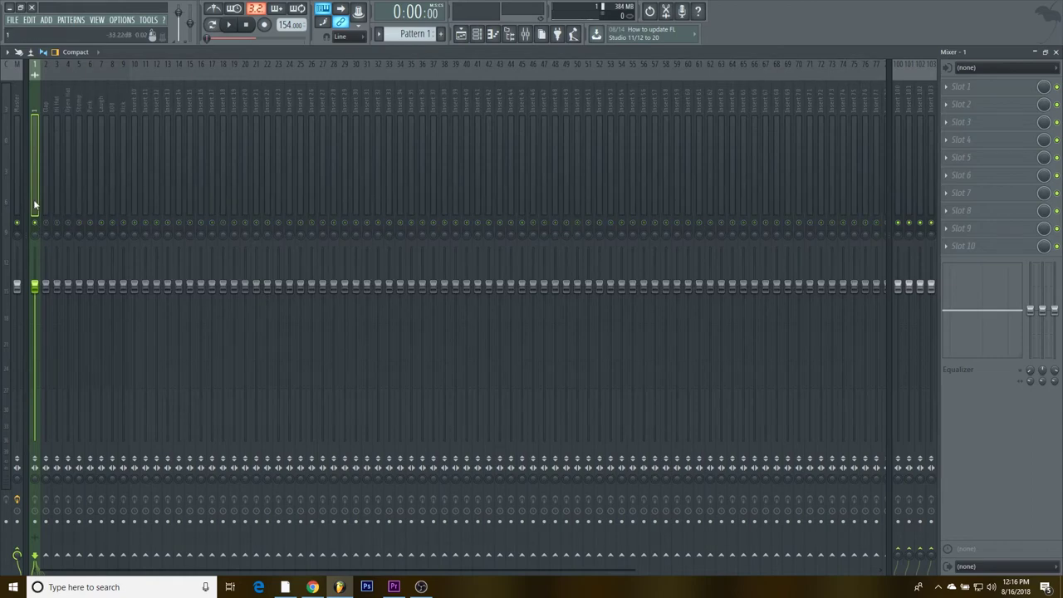
left_click(953, 120)
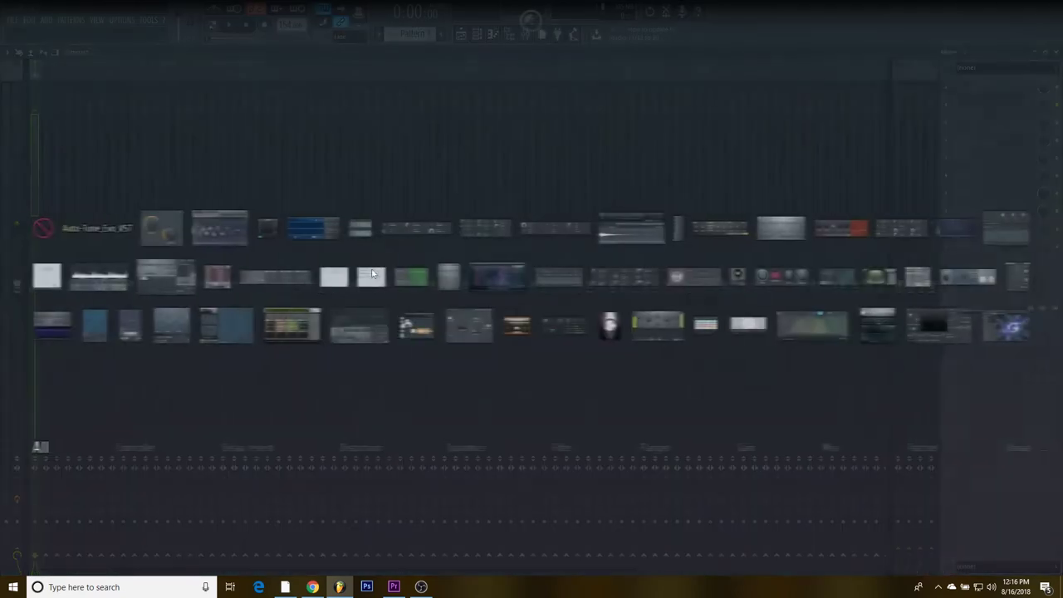
left_click(256, 297)
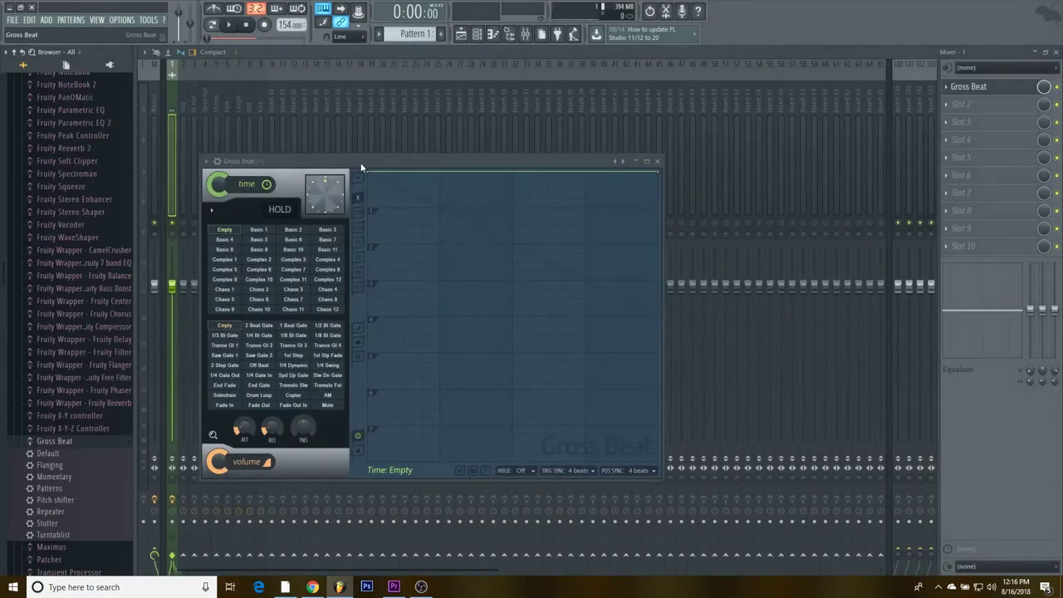
left_click_drag(361, 167, 441, 164)
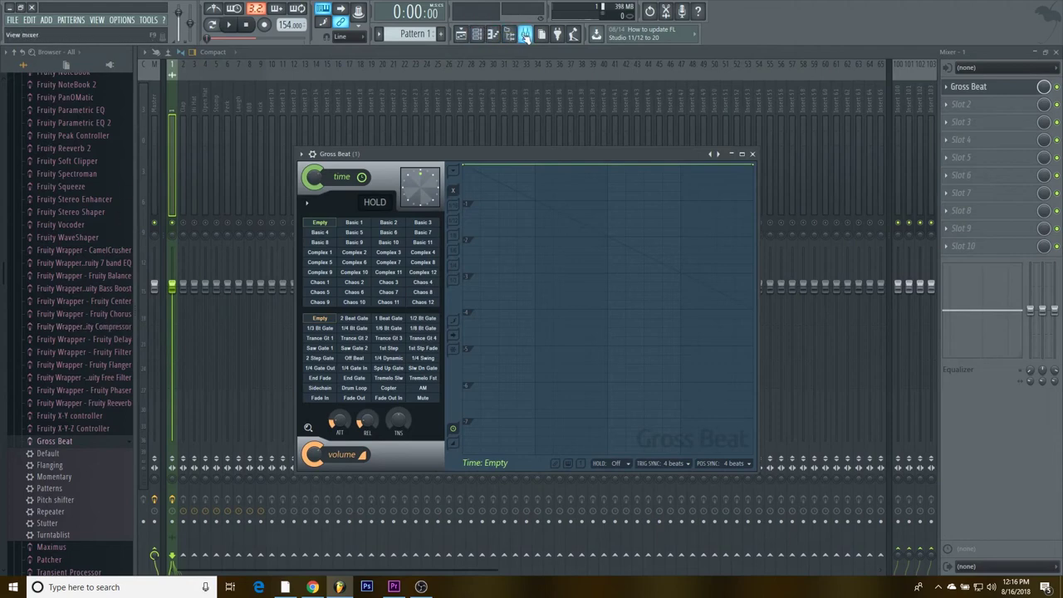
left_click(66, 441)
left_click_drag(489, 152, 481, 137)
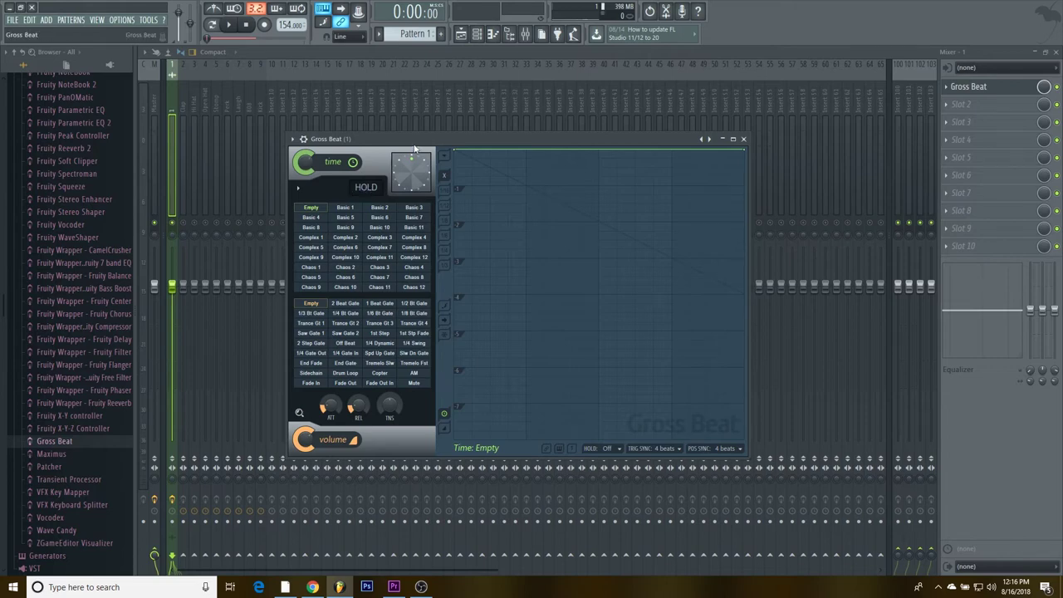
left_click_drag(412, 144, 415, 156)
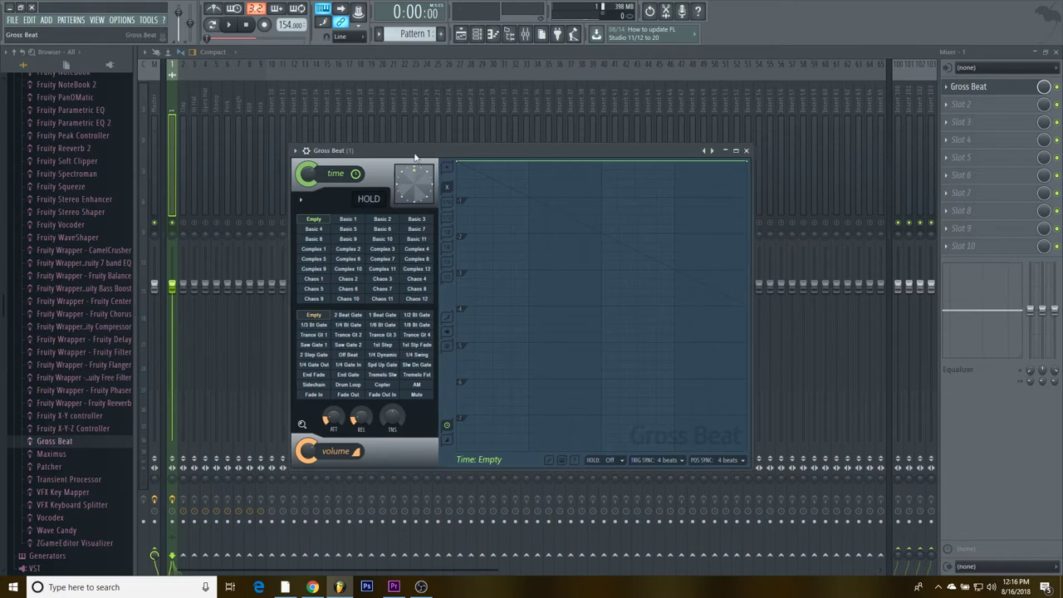
Step: Apply the Momentary preset in Gross Beat with the Slow Tripplet time effect and audition it
left_click(712, 152)
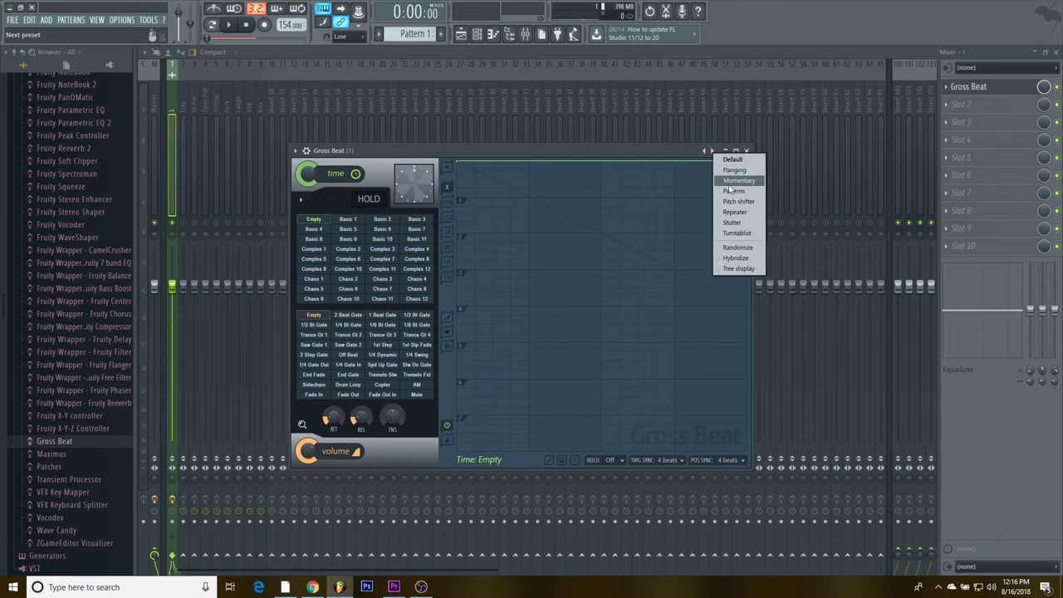
left_click(728, 182)
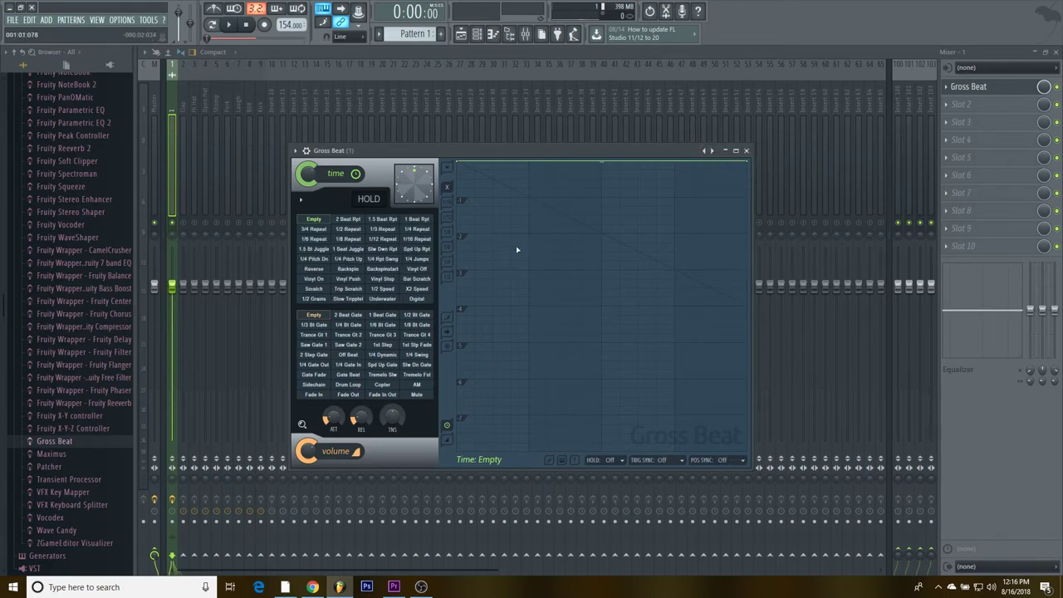
left_click(346, 300)
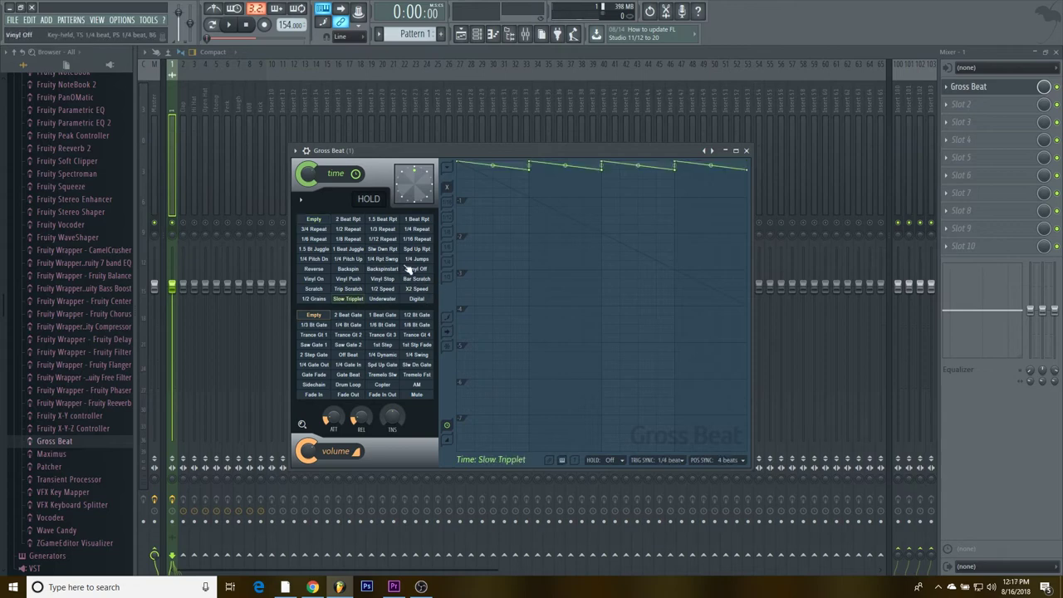
key("space")
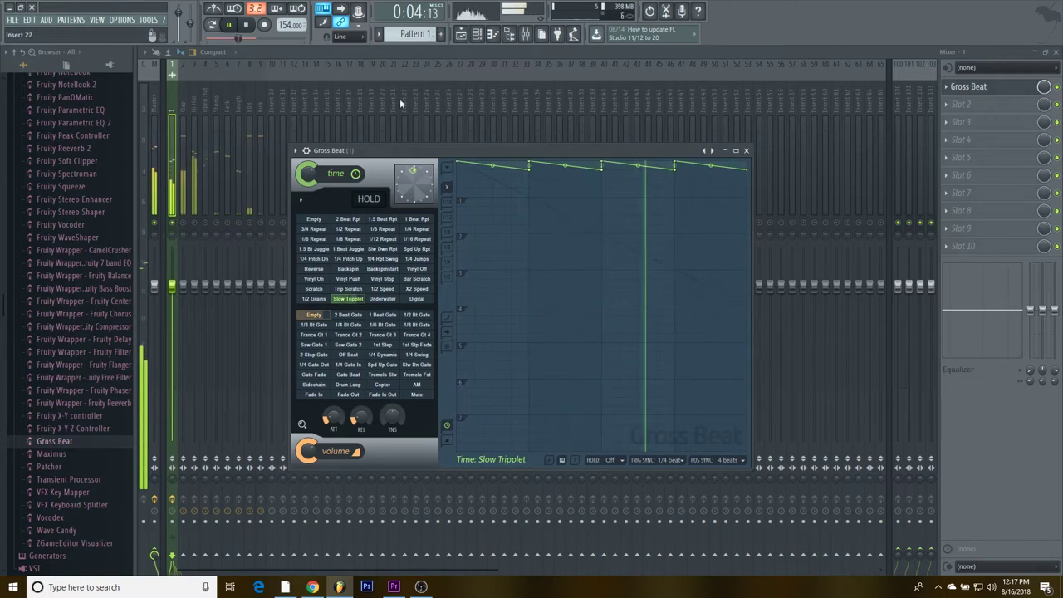
key("space")
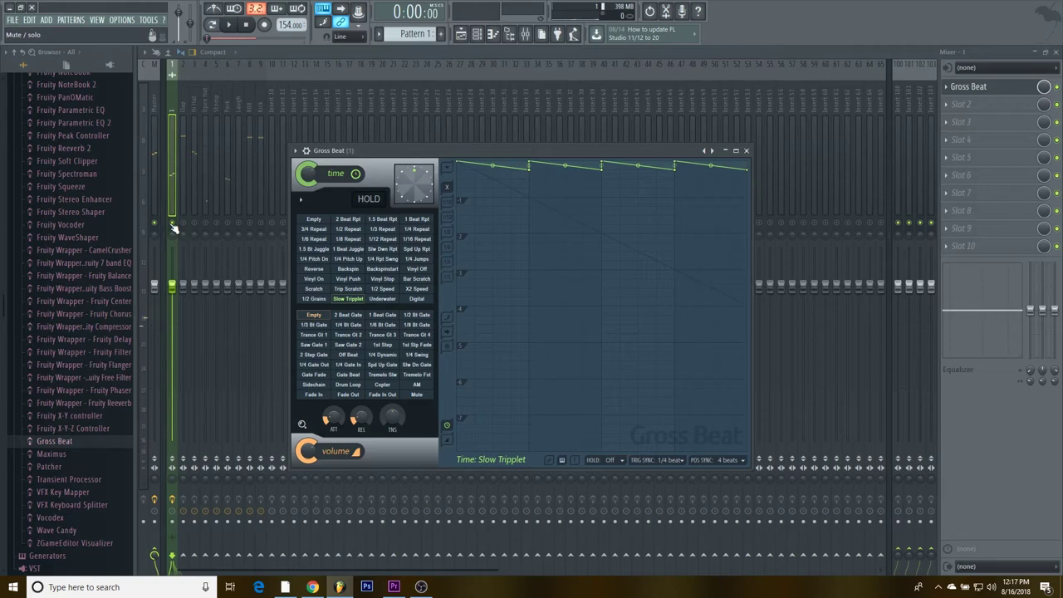
Step: Load Fruity Parametric EQ 2 into slot 2 of track 1 and lower band 1 to -18 dB at about 160 Hz
middle_click(981, 107)
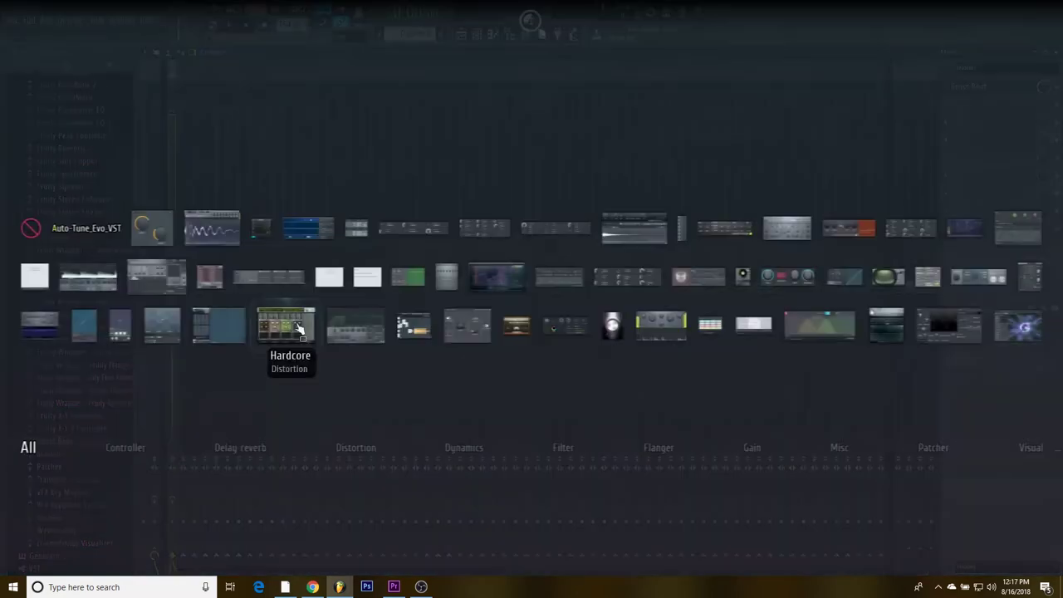
left_click(487, 274)
key("space")
left_click_drag(477, 273, 476, 316)
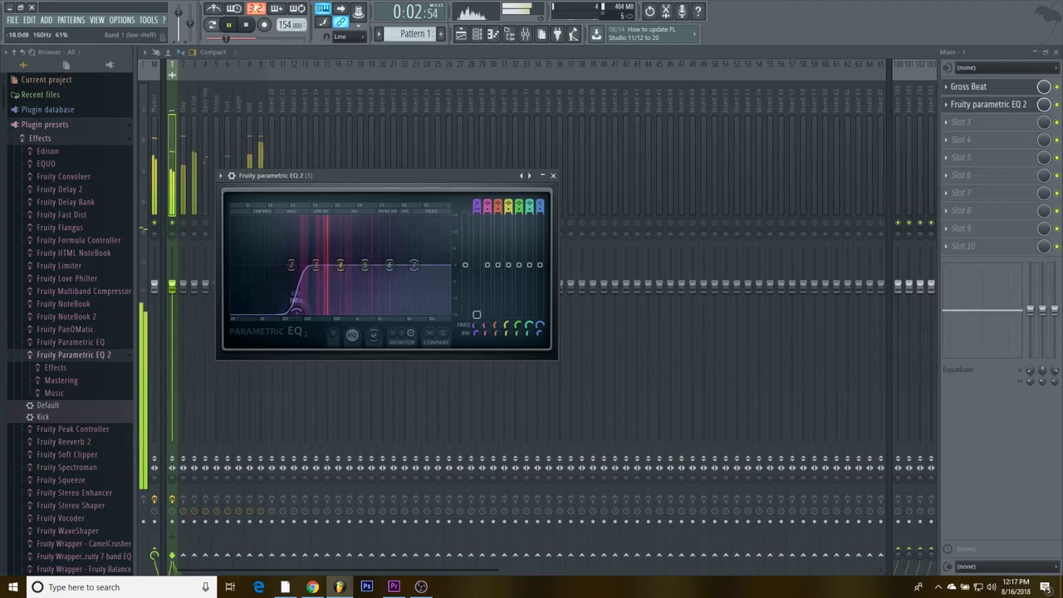
Step: Lower EQ band 7 to -18 dB at about 8255 Hz and dip band 3 at about 460 Hz during playback
left_click_drag(316, 264, 322, 260)
left_click_drag(413, 265, 422, 312)
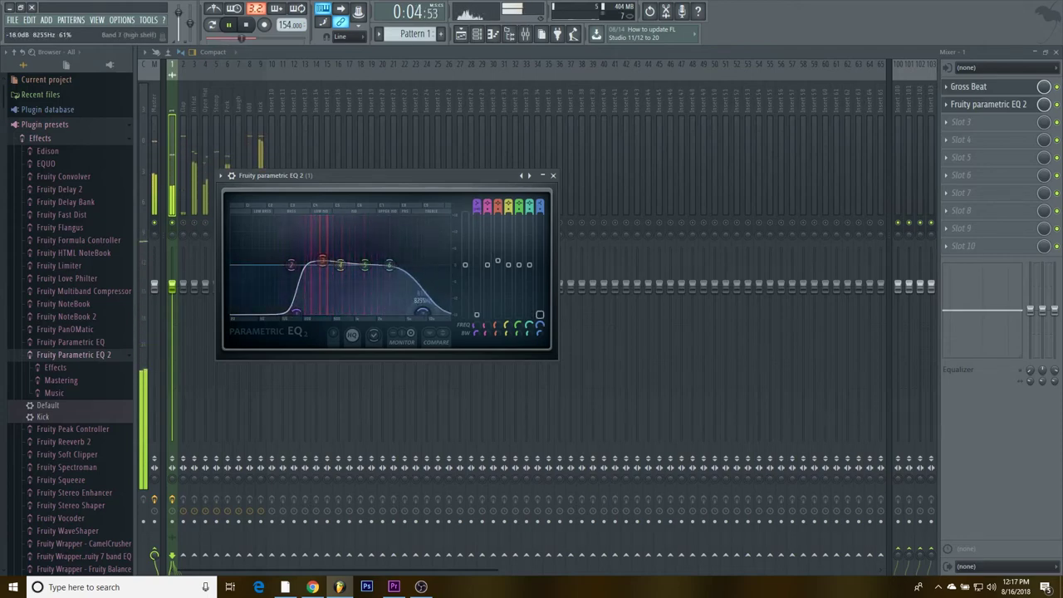
mouse_move(322, 261)
left_mouse_down()
mouse_move(332, 264)
mouse_move(333, 222)
mouse_move(329, 277)
left_mouse_up()
key("space")
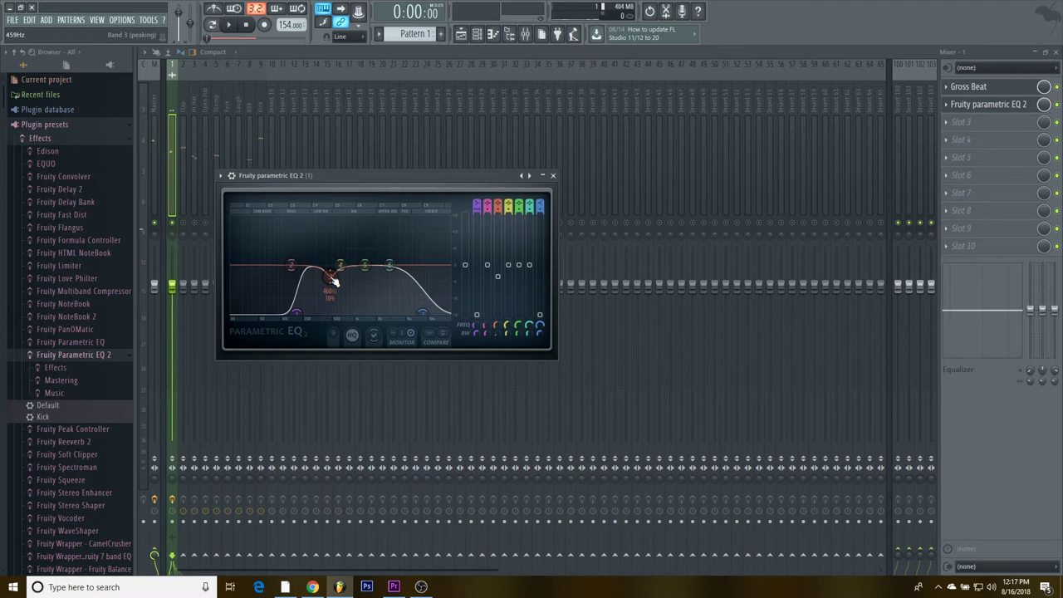
Step: Move the band 1 low cut to about 128 Hz while auditioning the melody
key("space")
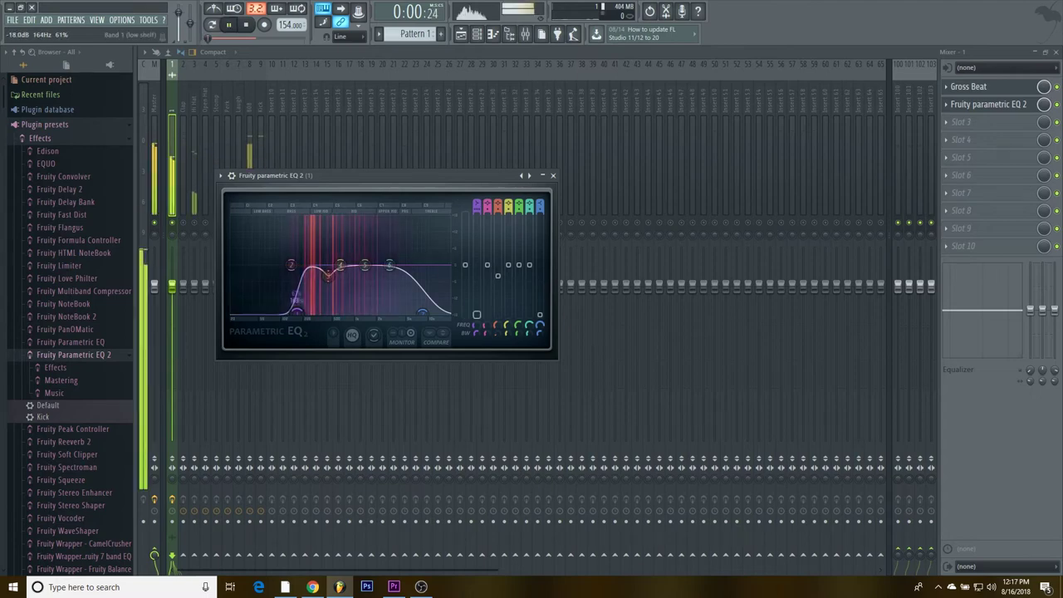
left_click_drag(310, 314, 283, 312)
key("space")
key("space")
key("space")
left_click_drag(328, 276, 329, 275)
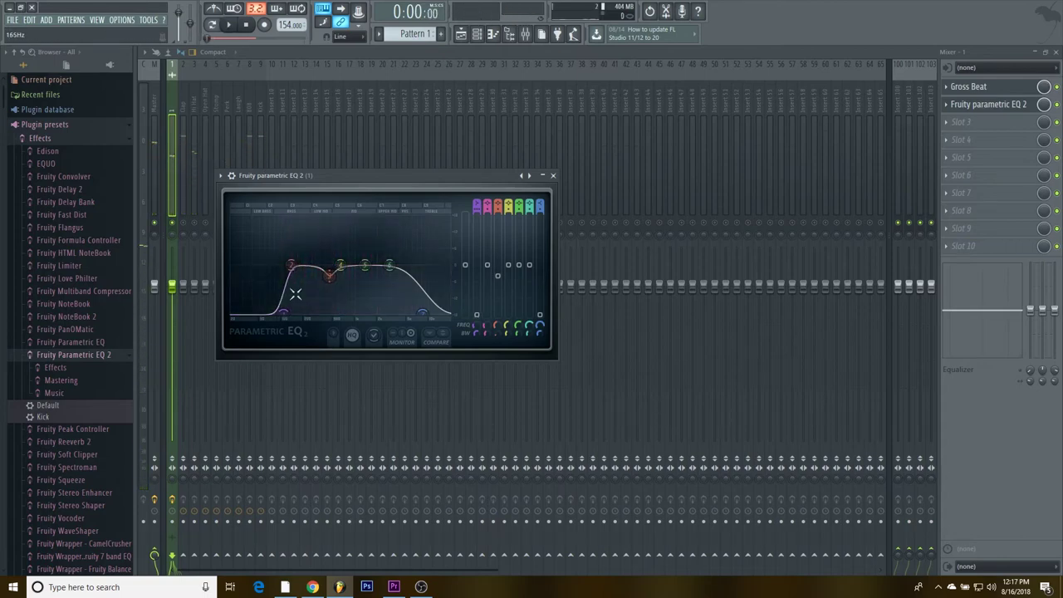
left_click_drag(283, 312, 289, 312)
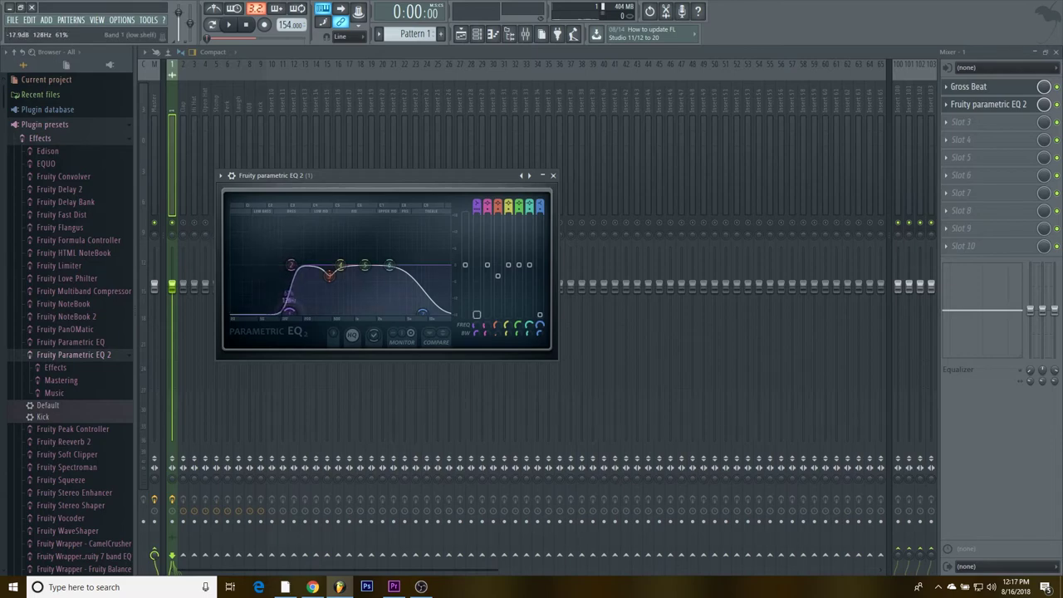
key("space")
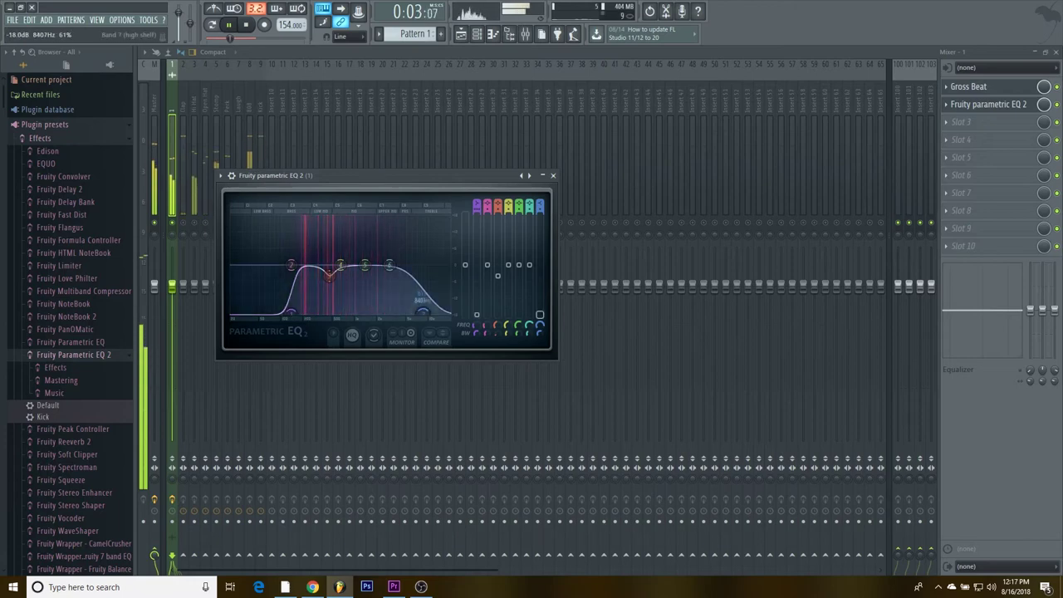
Step: Close the EQ and Gross Beat windows, play the pattern, and select and solo the Clap mixer track
left_click(553, 176)
left_click(743, 151)
key("space")
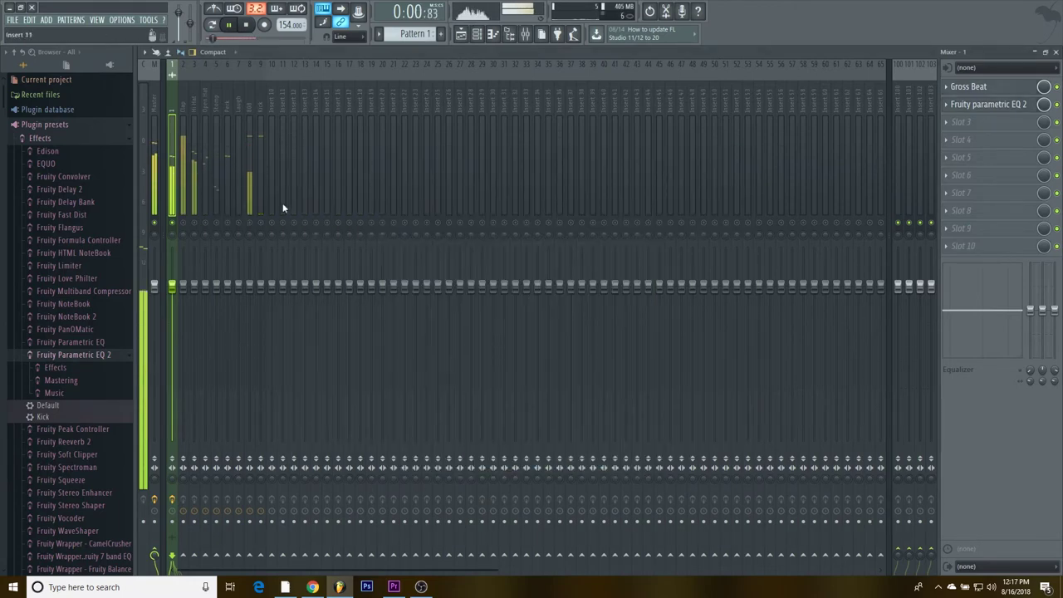
left_click(183, 215)
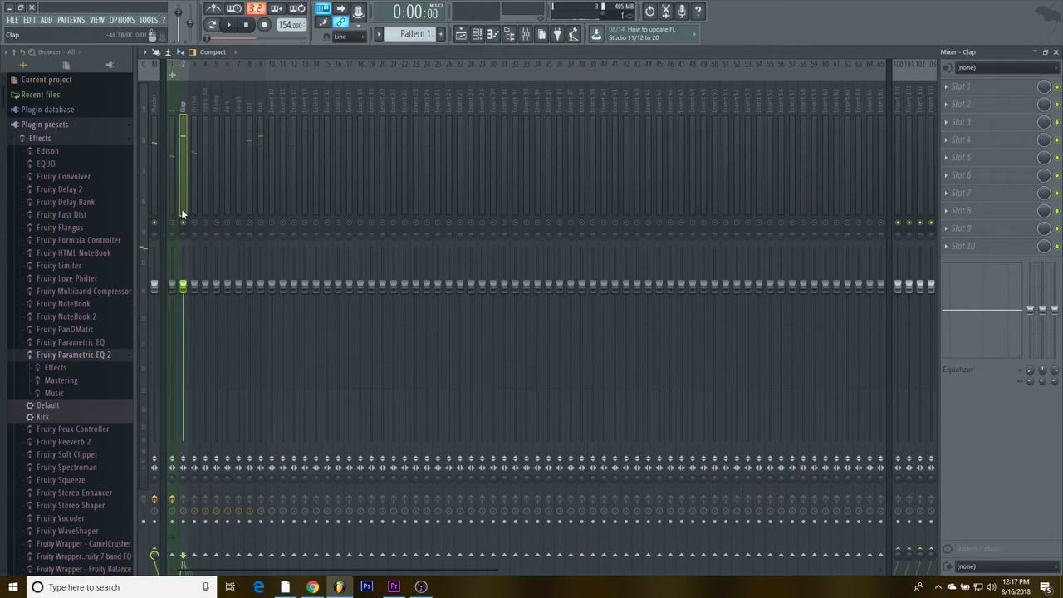
Step: Load Fruity Parametric EQ 2 on the Clap track and lower band 1 to -18 dB at about 213 Hz during playback
middle_click(981, 87)
left_click(498, 276)
key("space")
left_click_drag(281, 279, 320, 327)
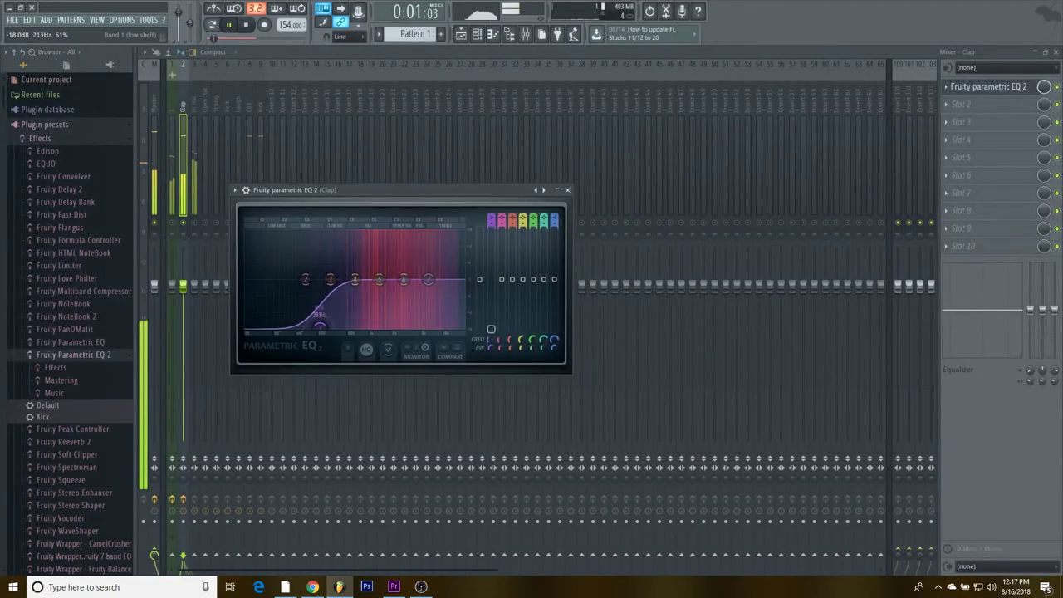
left_click(567, 189)
Step: Add Fruity Parametric EQ 2 to the Hi Hat track with band 1 at -18 dB around 334 Hz, and stop playback
left_click(196, 229)
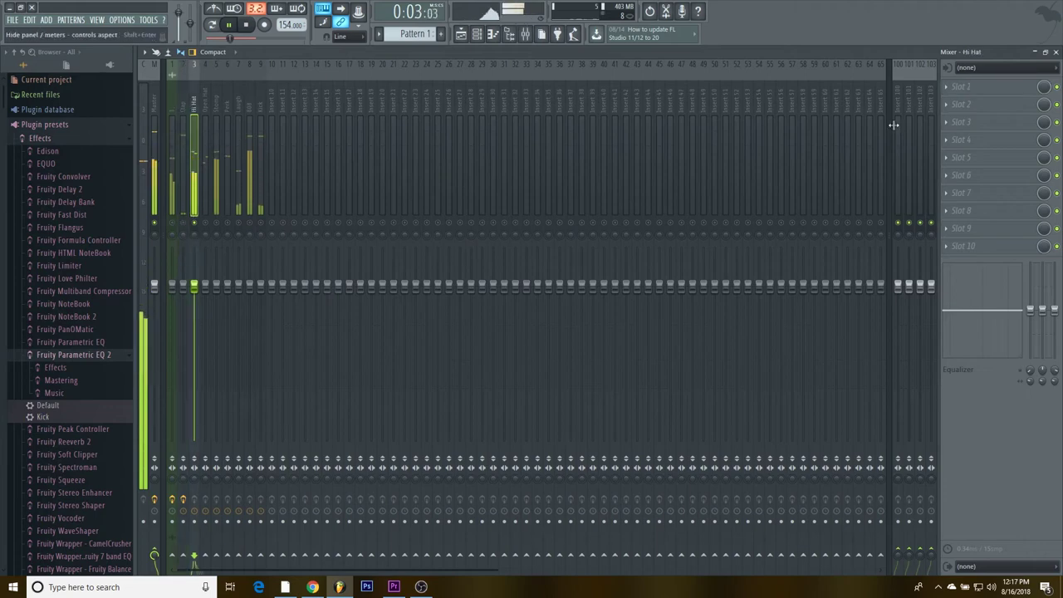
middle_click(976, 90)
left_click(486, 277)
left_click_drag(194, 192, 248, 238)
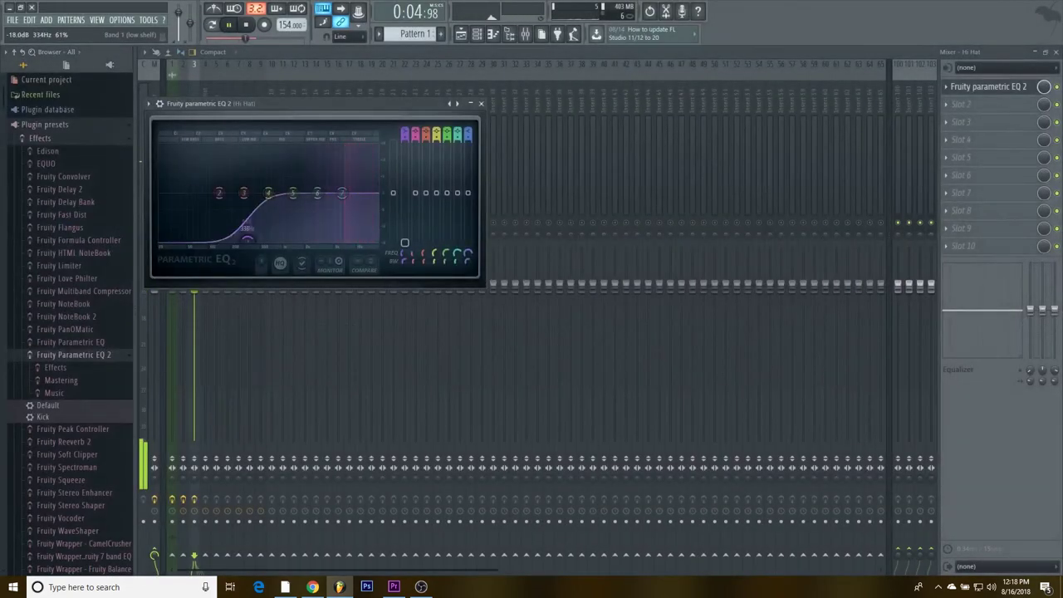
key("space")
left_click(480, 103)
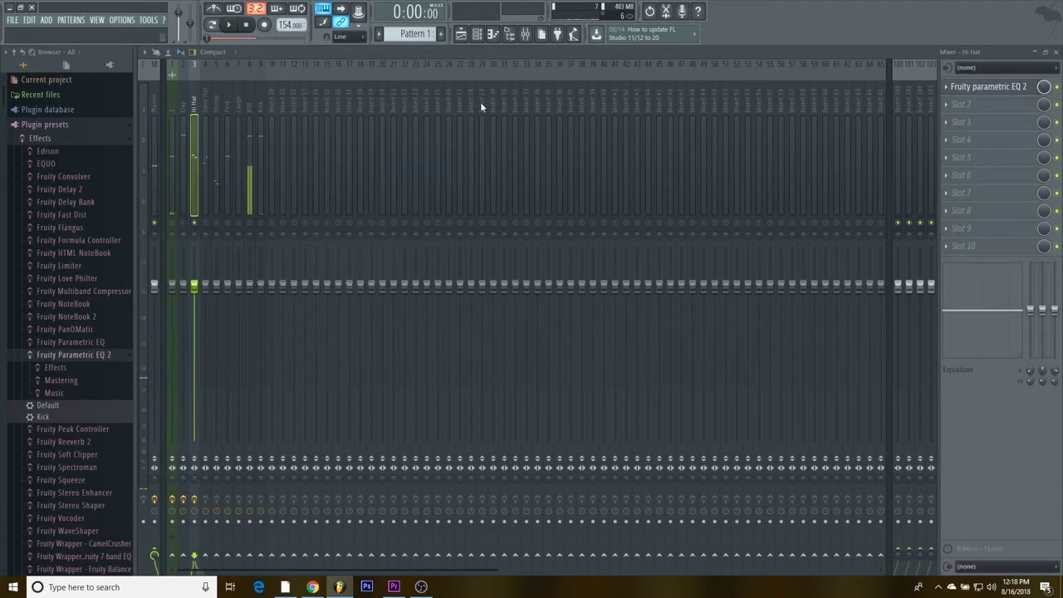
Step: Move the Hi Hat EQ down to slot 2 and load Fruity Phaser into slot 1
left_click(940, 89)
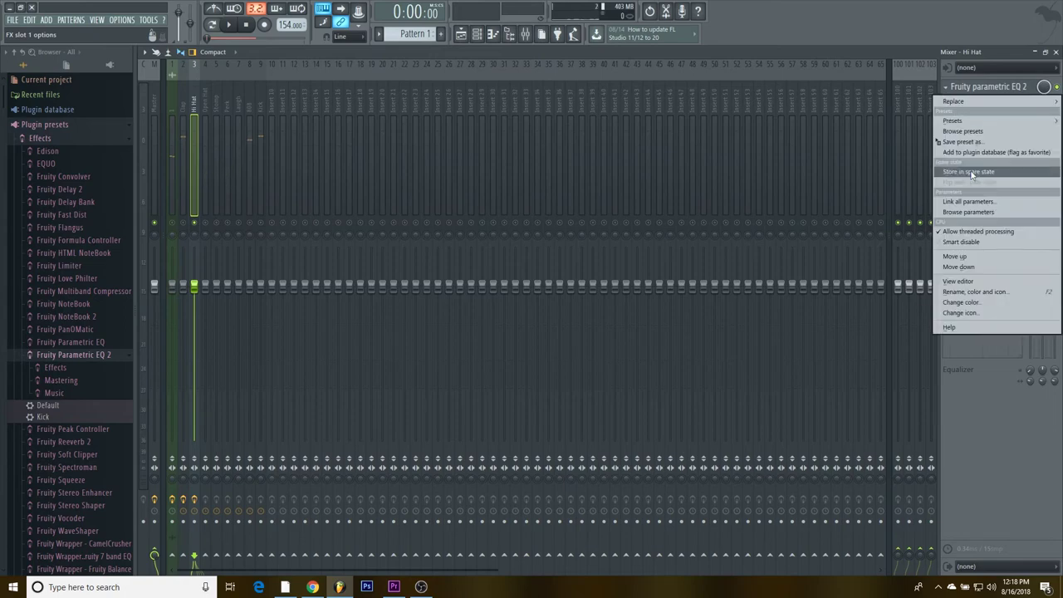
left_click(975, 266)
key("F8")
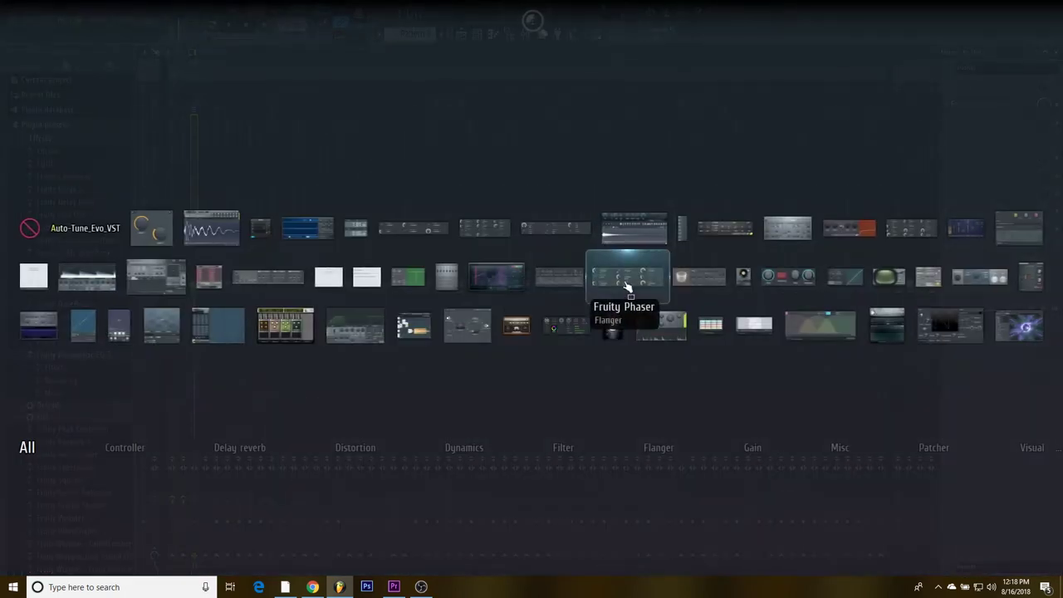
left_click(624, 279)
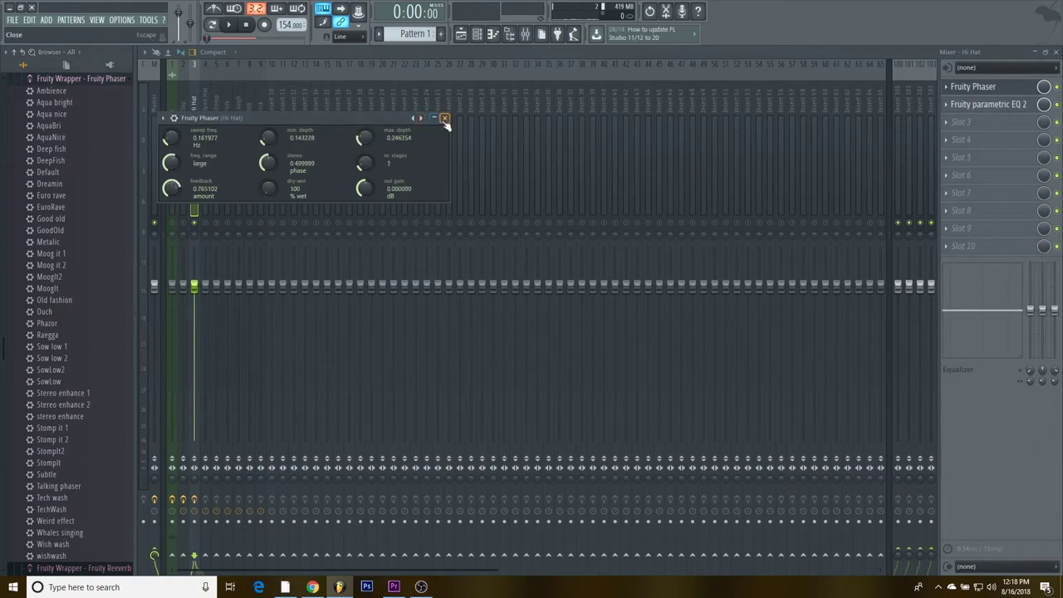
left_click(444, 118)
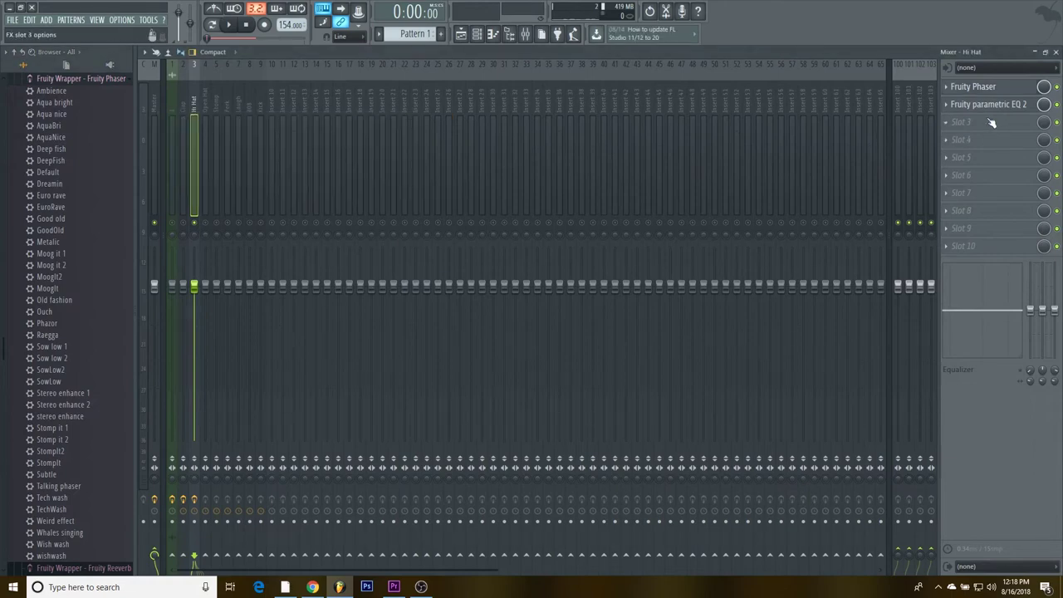
Step: Play the pattern, load Fruity Parametric EQ 2 on the Open Hat track, and cut the lows with band 1
key("space")
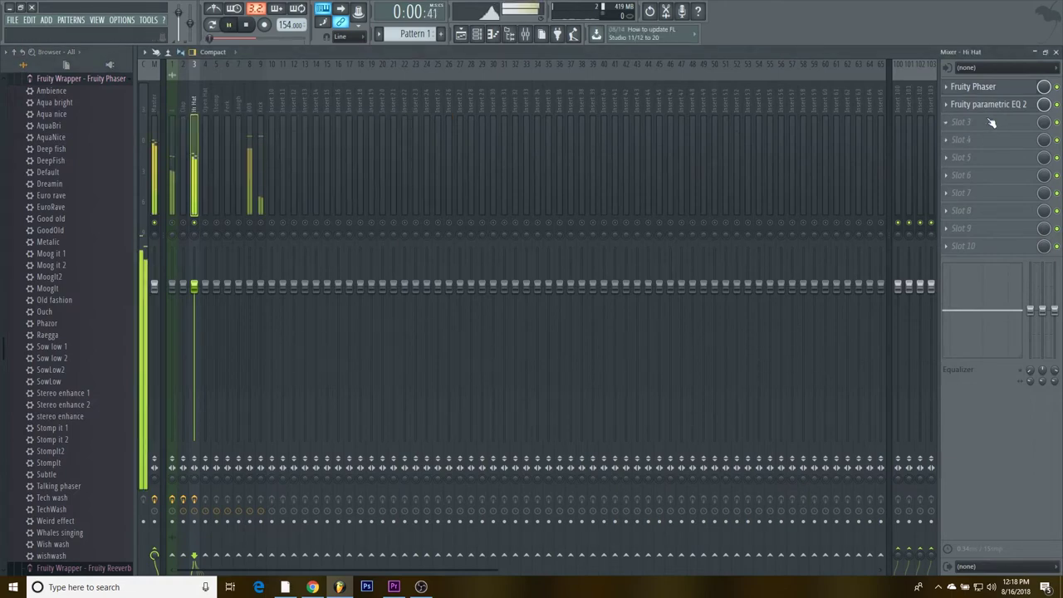
left_click(205, 212)
key("F8")
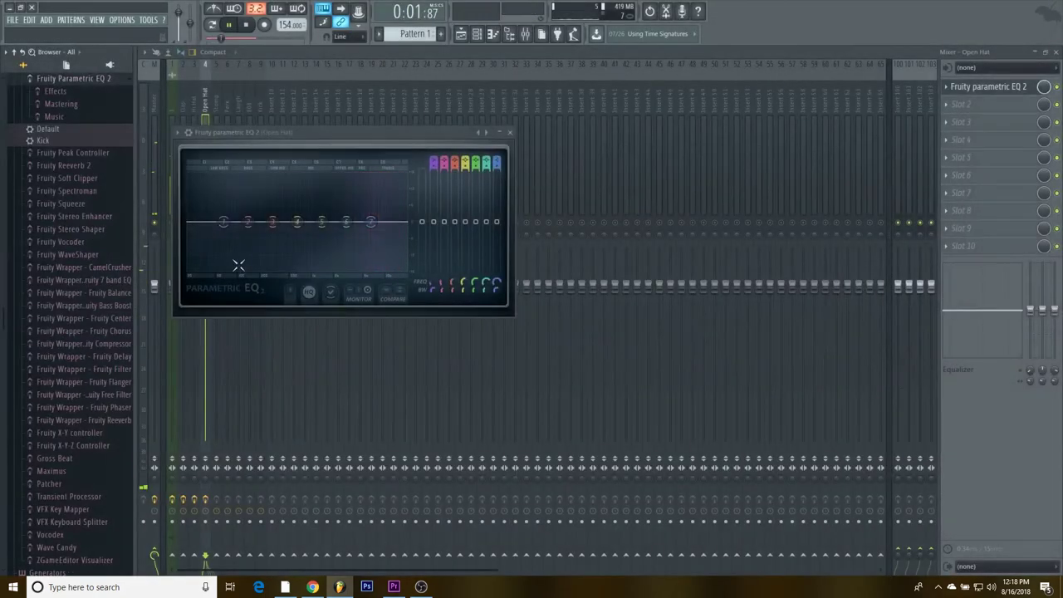
left_click_drag(223, 221, 312, 268)
left_click(509, 133)
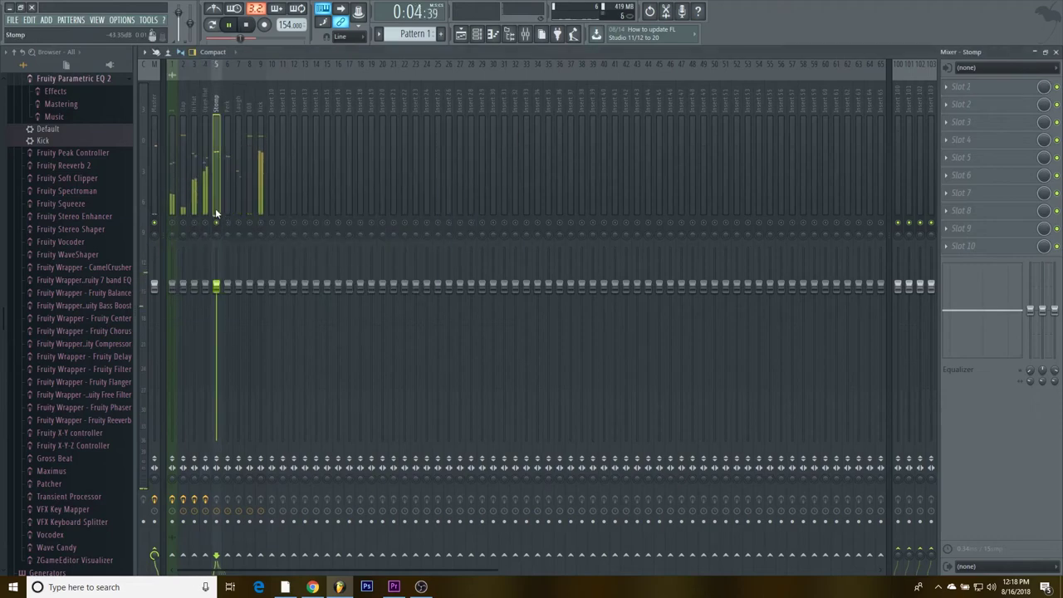
Step: Load Fruity Parametric EQ 2 on the Stomp track and pull band 1 down and lower in frequency for a low cut
key("F8")
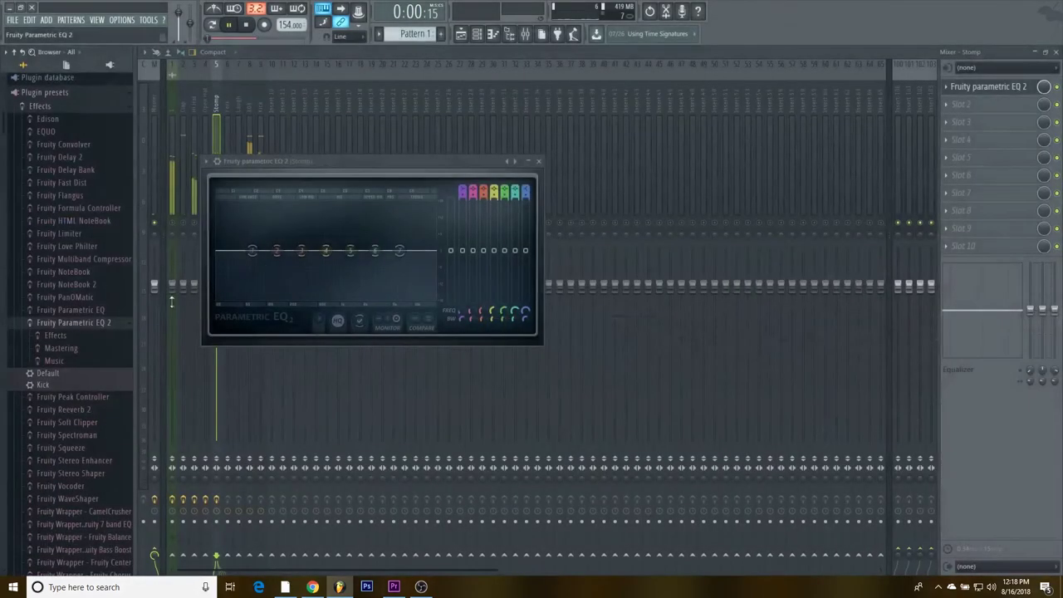
left_click_drag(253, 251, 230, 297)
left_click(538, 161)
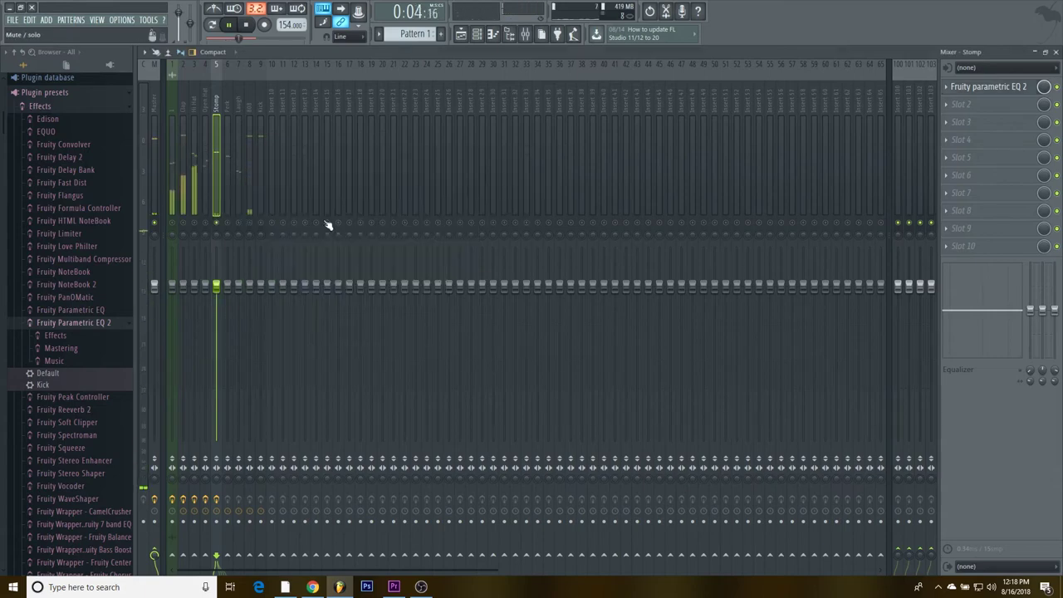
Step: Load Fruity Parametric EQ 2 on the Perk track and cut its low end with band 1
left_click(230, 208)
left_click(946, 86)
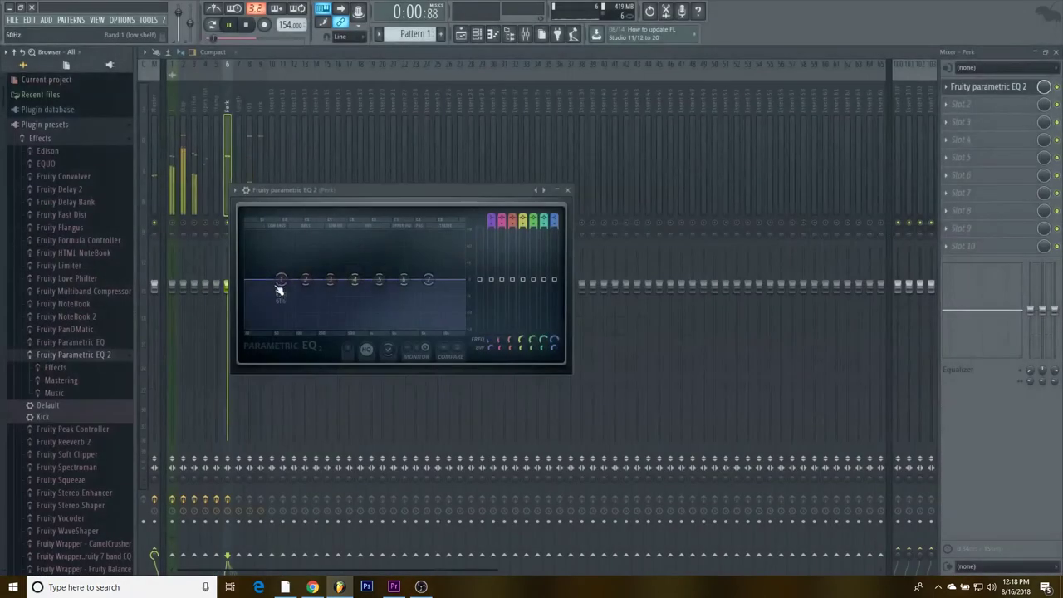
left_click_drag(277, 290, 312, 326)
left_click(567, 189)
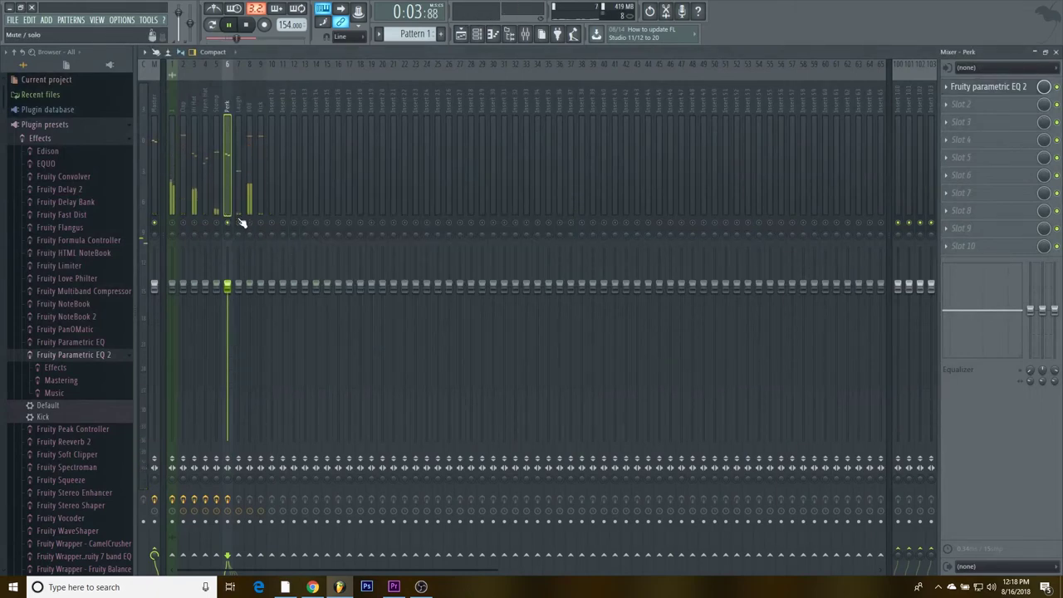
Step: Load Fruity Parametric EQ 2 on the Laugh track and lower band 1 to -18 dB at about 106 Hz
left_click(239, 214)
left_click(973, 84)
left_click(501, 272)
left_click(500, 273)
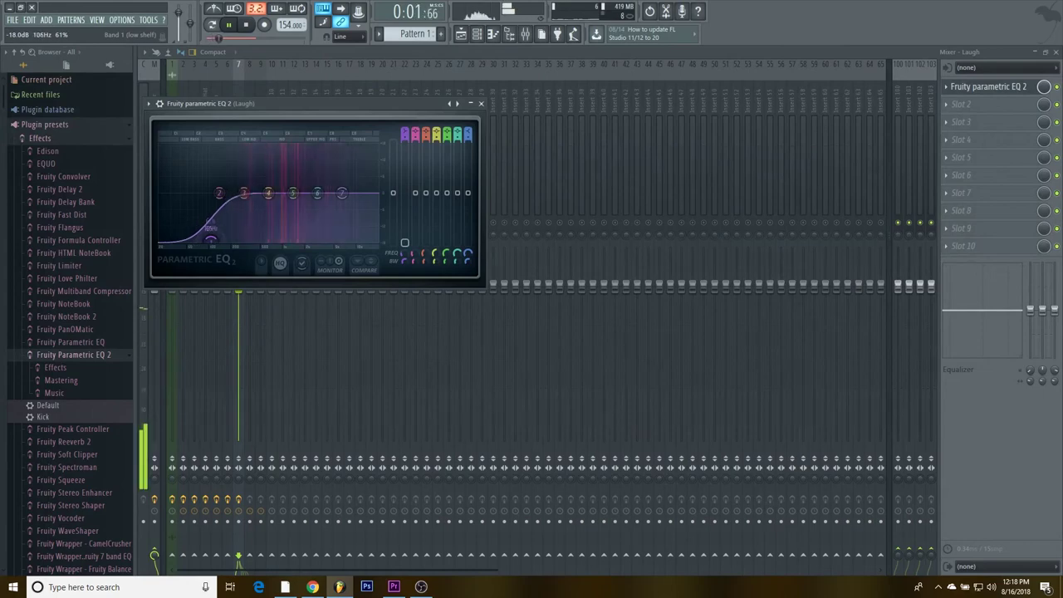
left_click(481, 103)
Step: Stop playback, load Fruity Parametric EQ 2 on the 808 track, and cut the lowest frequencies with band 1
left_click(250, 213)
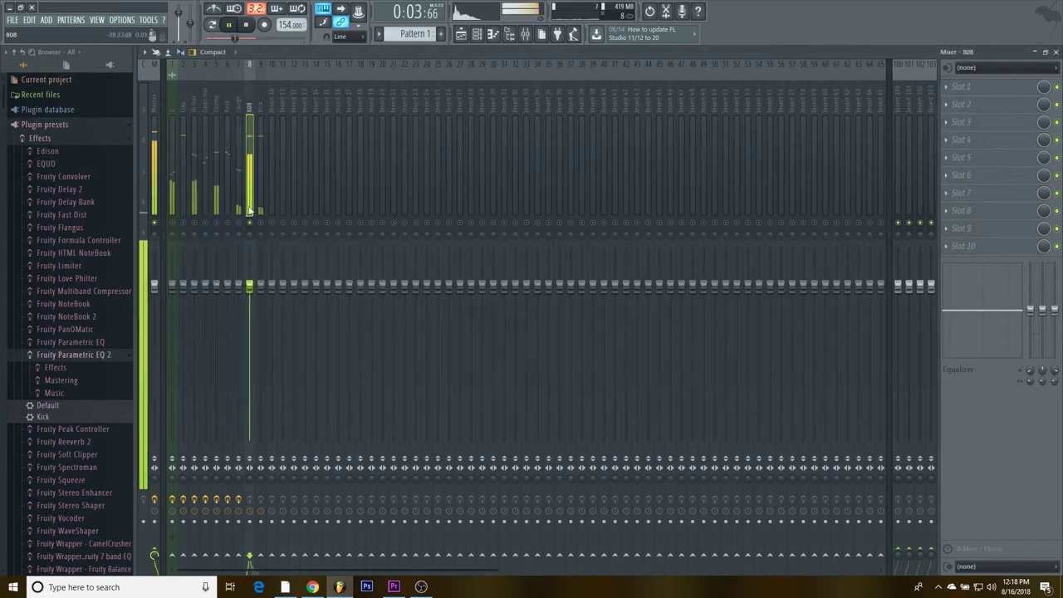
key("space")
left_click(966, 88)
left_click(495, 274)
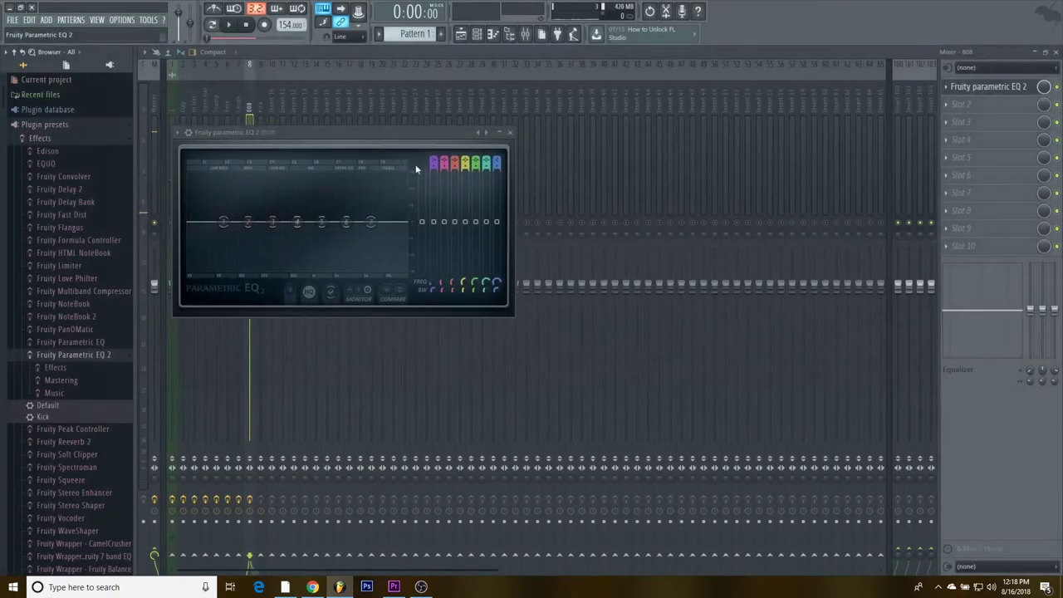
left_click_drag(224, 222, 188, 269)
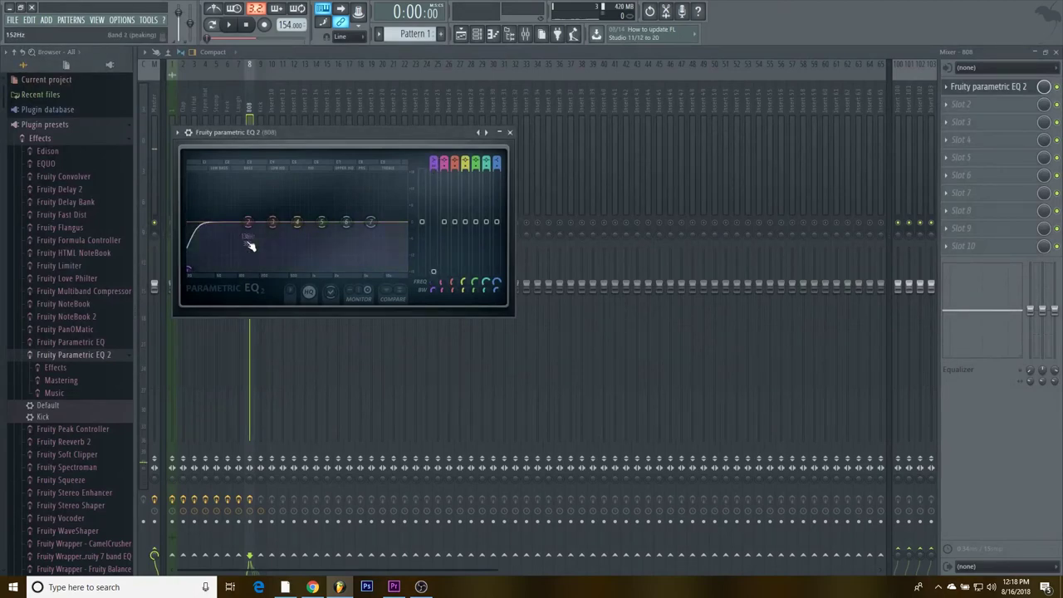
Step: Raise band 2 slightly and pull band 7 down to cut the highs on the 808 EQ while auditioning the pattern
key("space")
left_click_drag(250, 231, 249, 220)
left_click_drag(371, 220, 379, 266)
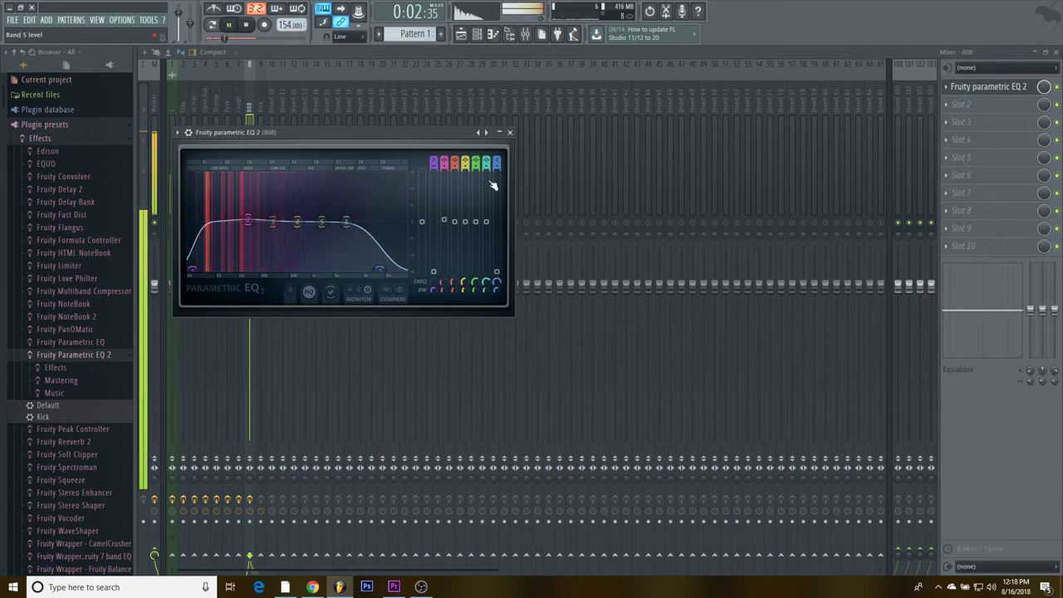
left_click(510, 132)
key("space")
Step: Load Fruity Soft Clipper into slot 1 of the Kick track and apply its Kick preset
left_click(259, 214)
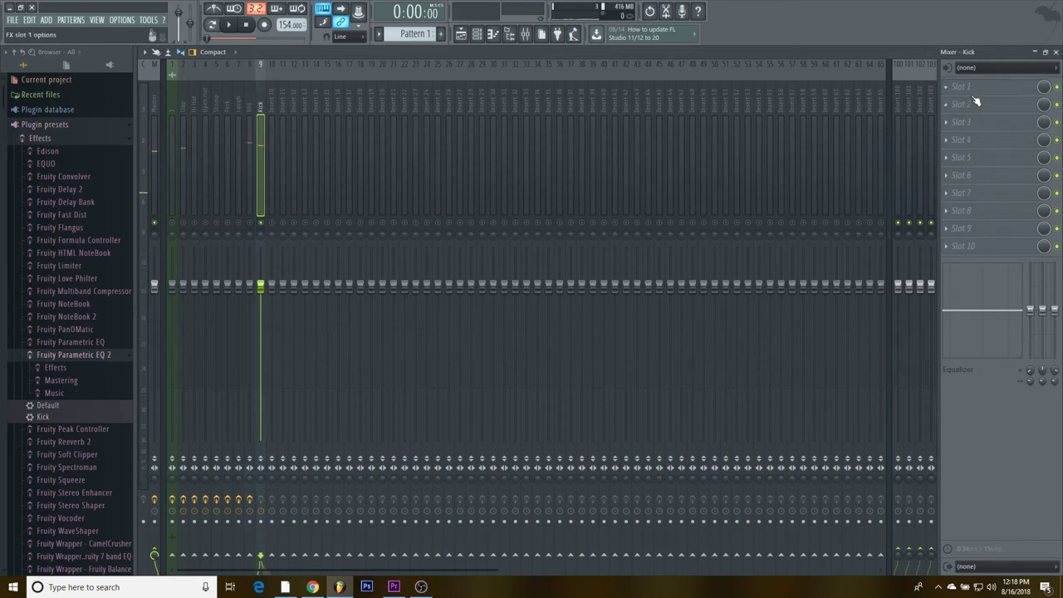
key("F8")
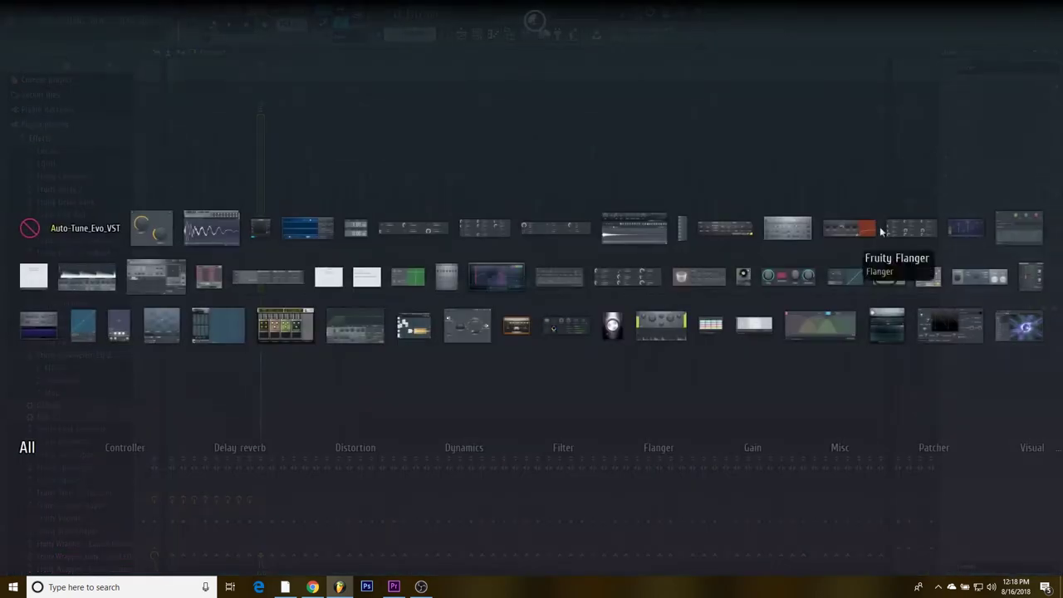
left_click(842, 261)
right_click(325, 162)
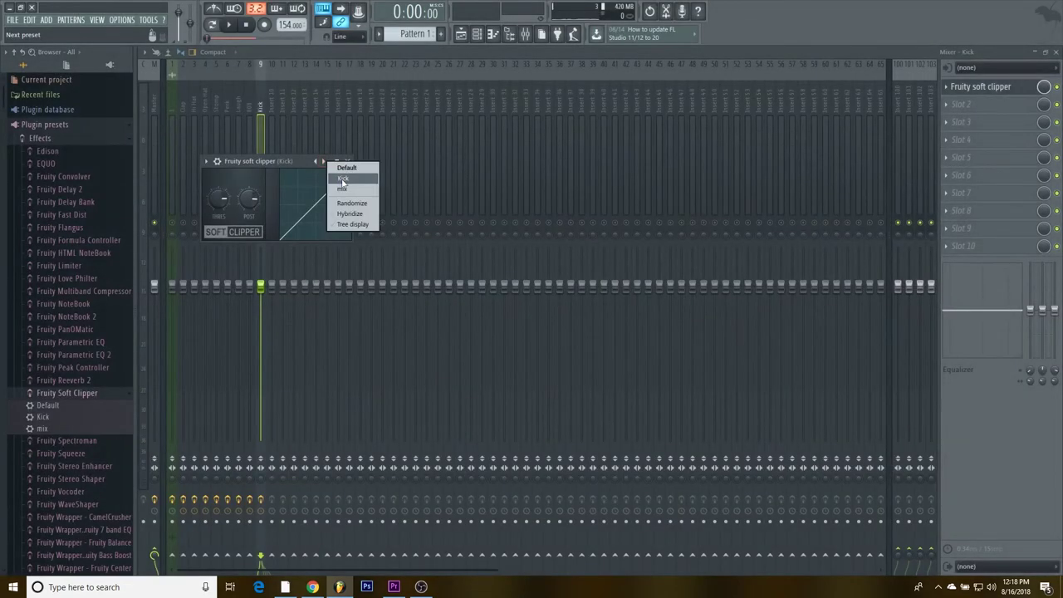
left_click(340, 179)
left_click(347, 161)
Step: Add Fruity Parametric EQ 2 to slot 2 of the Kick track and apply its Kick preset
key("F8")
left_click(498, 276)
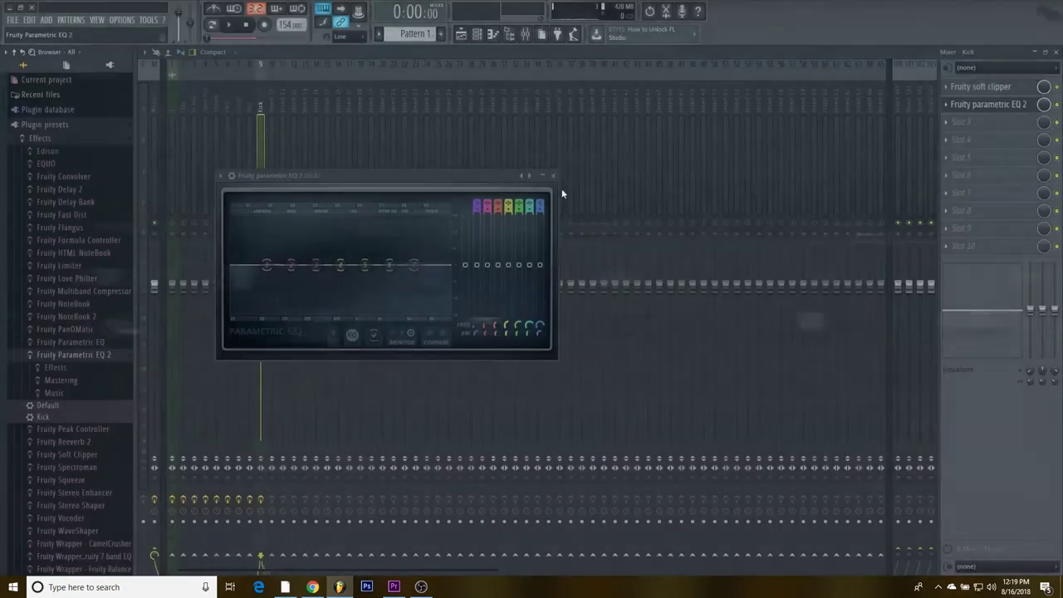
right_click(532, 176)
left_click(548, 194)
left_click(553, 177)
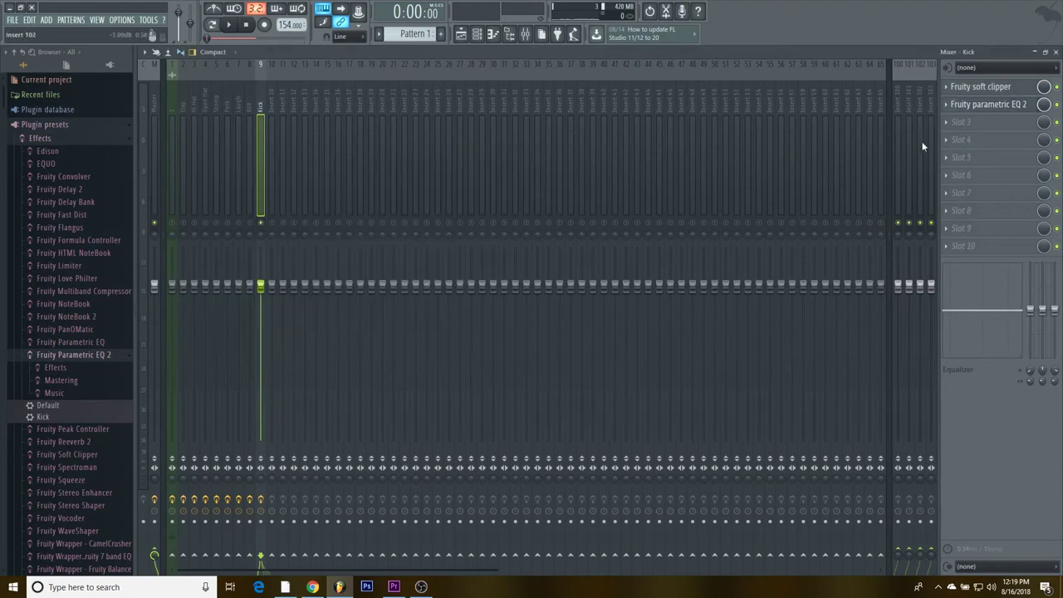
Step: Load CamelCrusher into slot 3 of the Kick track from the full effect list and apply the saved kick preset
left_click(947, 124)
left_click(909, 17)
left_click(948, 123)
left_click(913, 67)
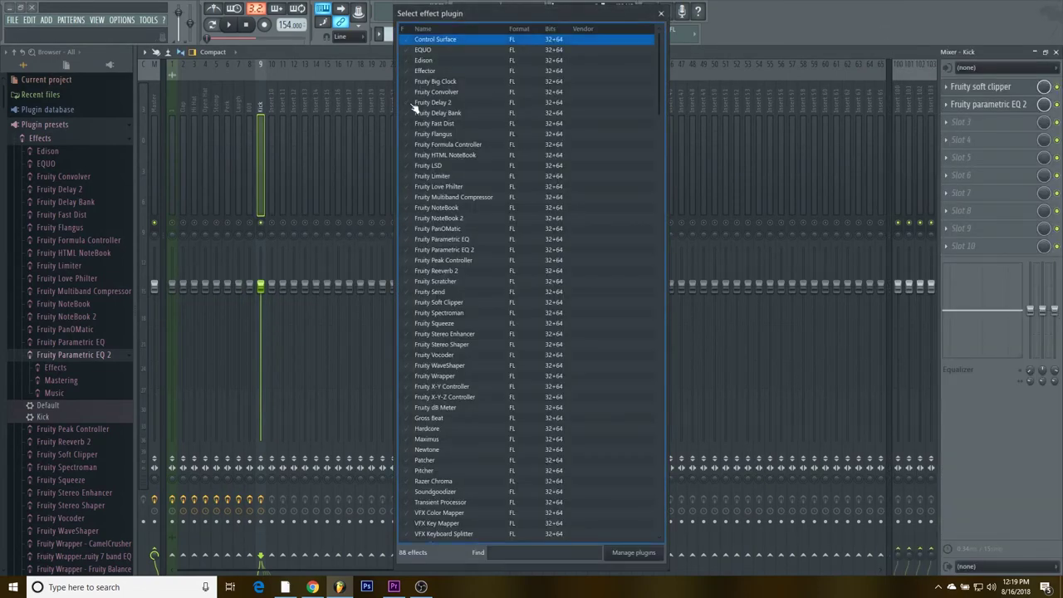
type("ca")
double_click(455, 52)
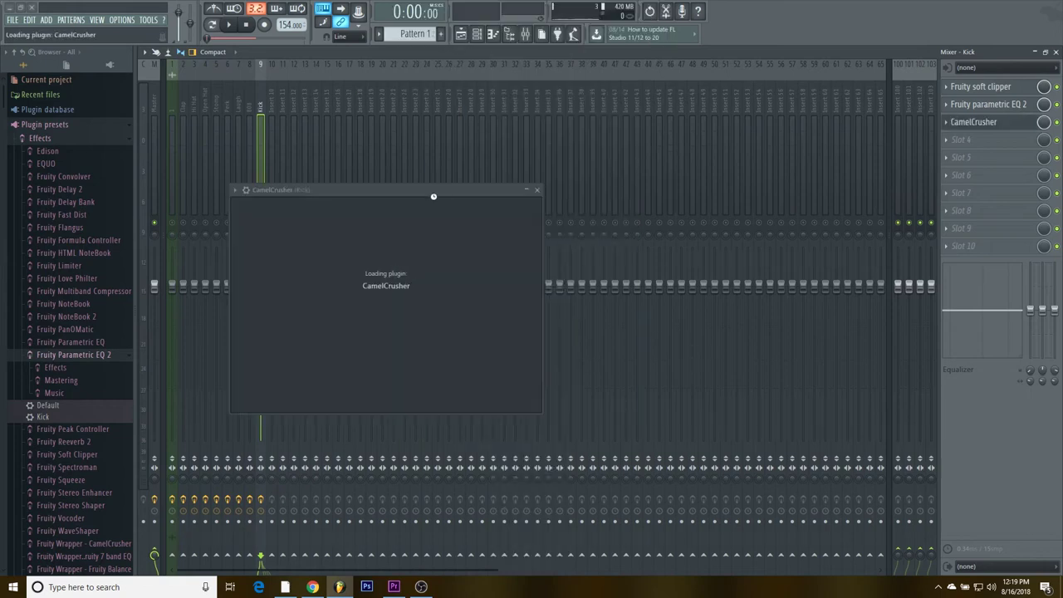
left_click(400, 190)
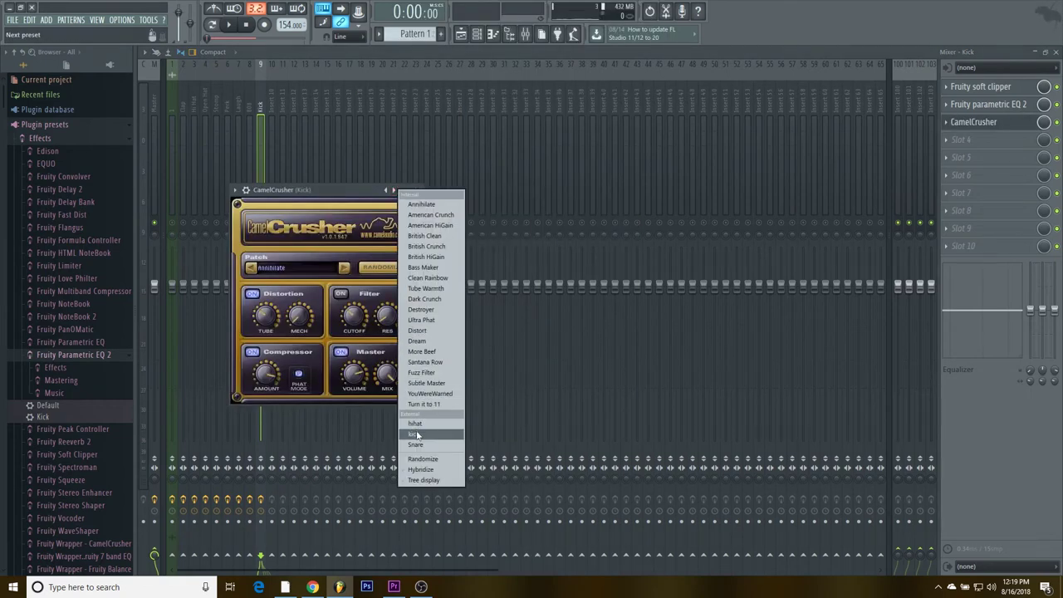
left_click(428, 432)
left_click(418, 190)
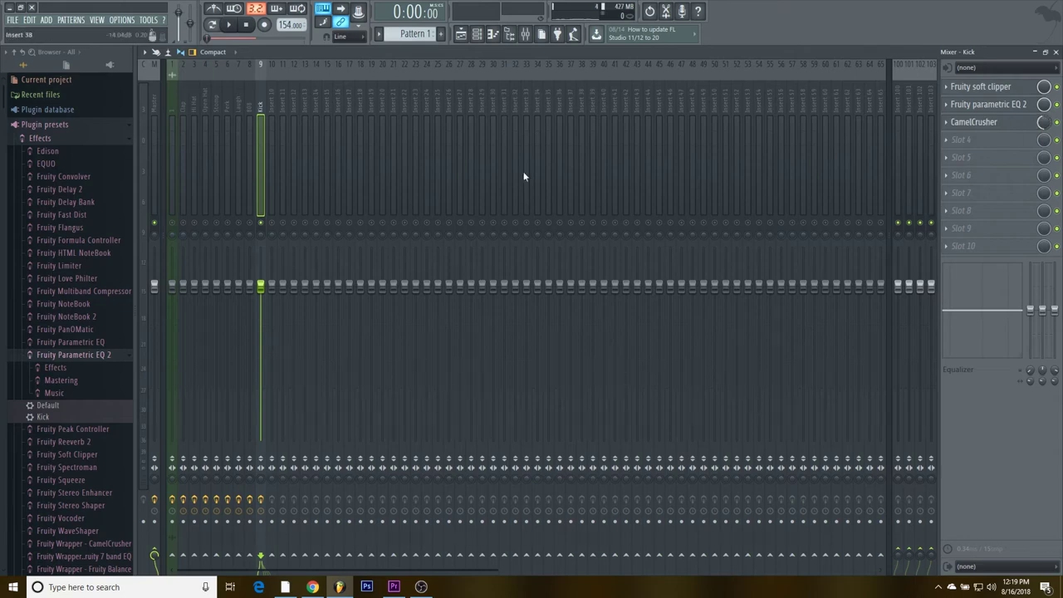
Step: Select mixer tracks 1 to 9, pull their volume faders all the way down, and unsolo so every track is enabled
left_click_drag(259, 224, 173, 207)
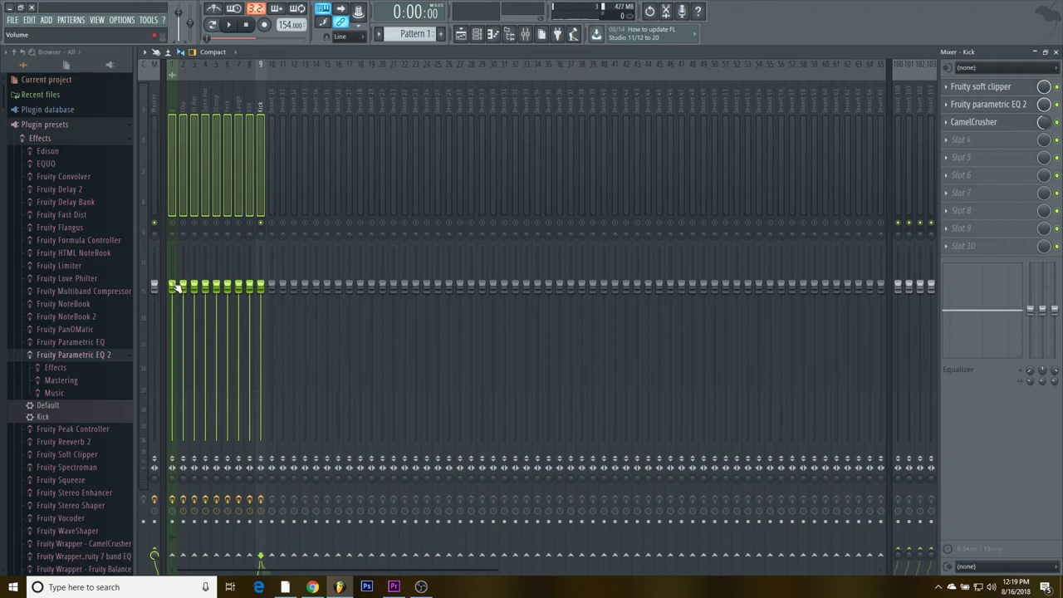
left_click_drag(176, 286, 179, 439)
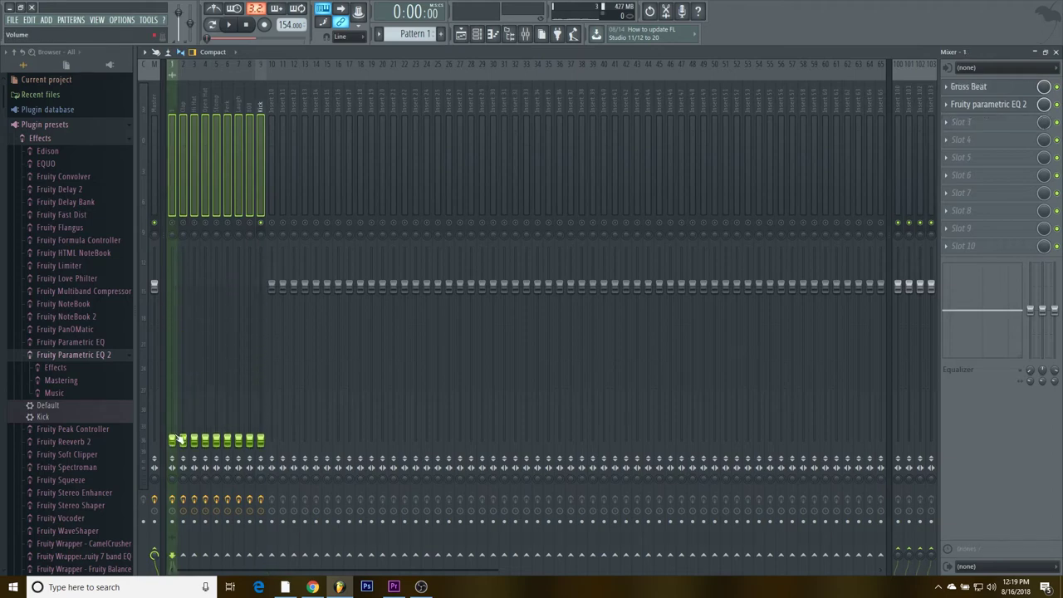
right_click(173, 224)
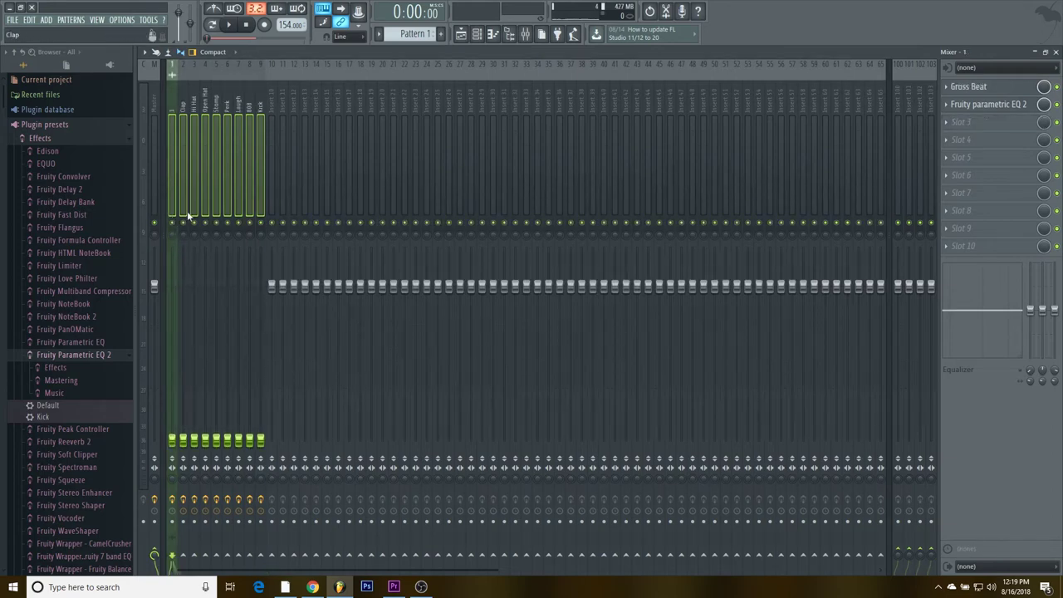
Step: Select the Master track and look through the minimal project templates for starting a new project
left_click(156, 195)
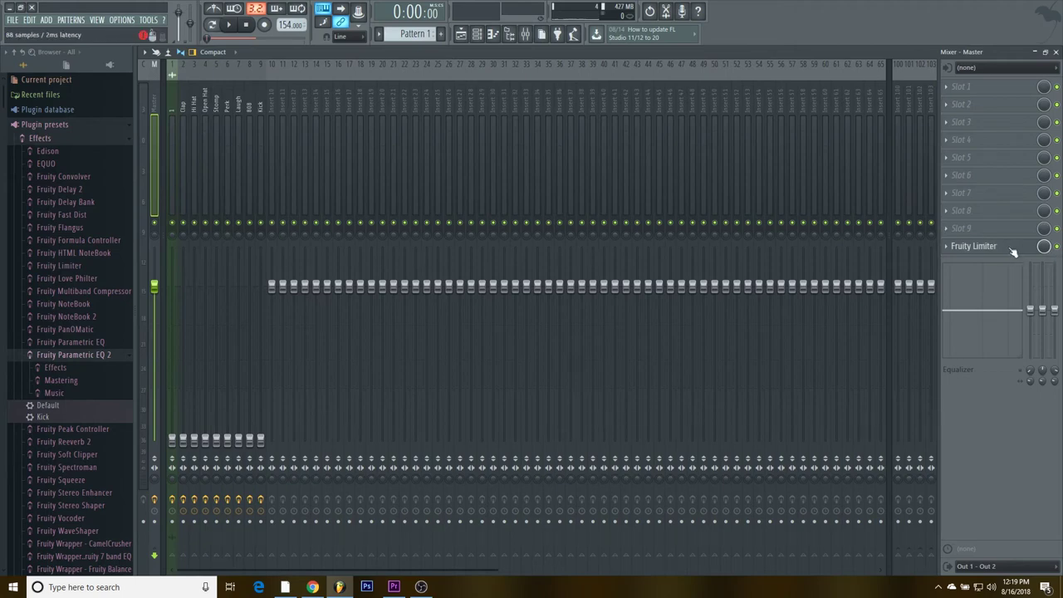
left_click(16, 22)
mouse_move(31, 45)
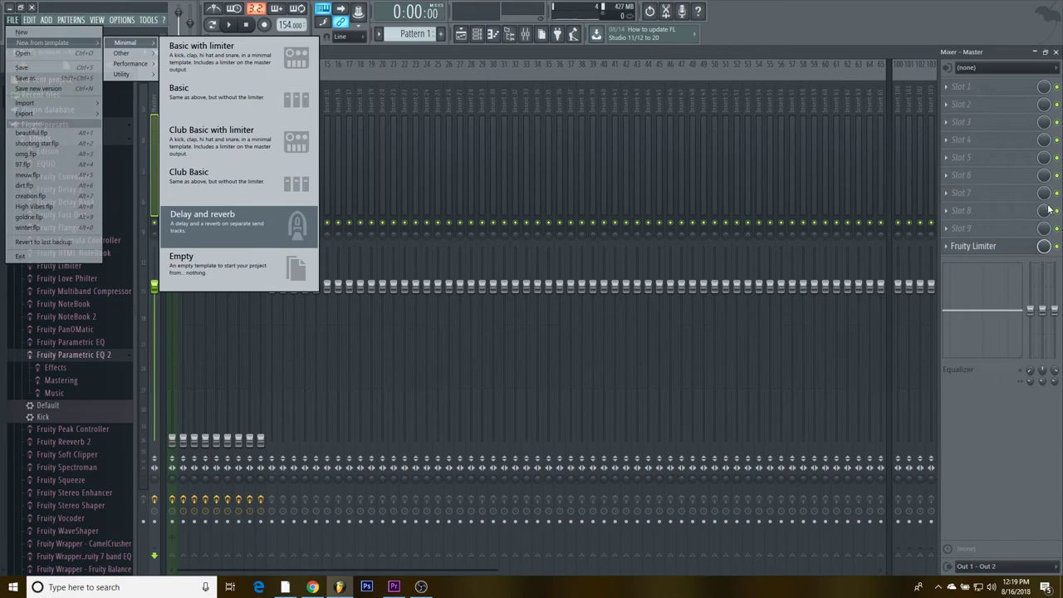
Step: Turn off the Fruity Limiter on the Master track and close the plugin picker without adding an effect
left_click(1056, 246)
key("alt+p")
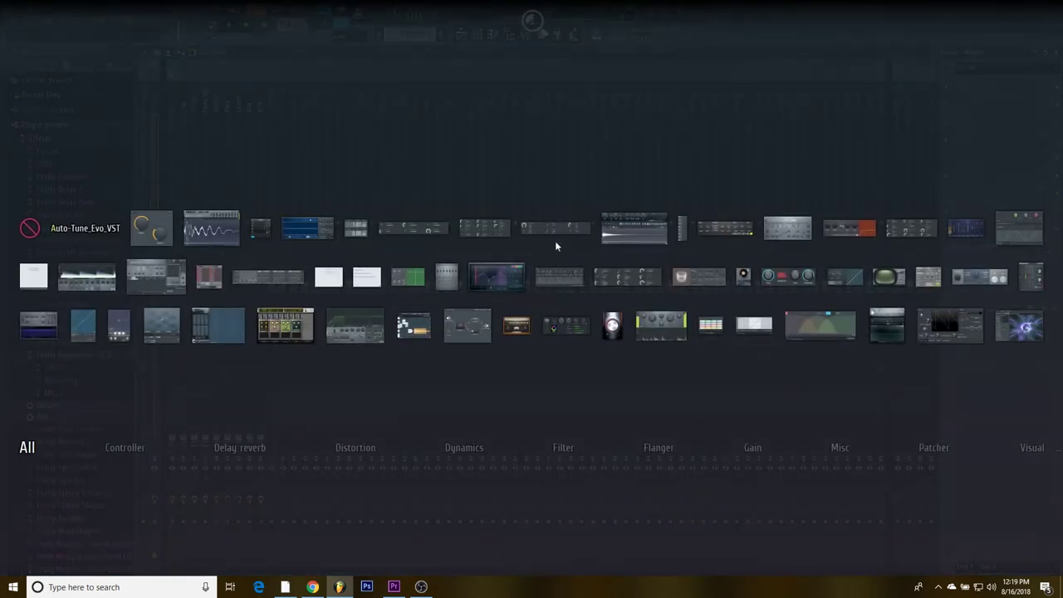
left_click(637, 140)
Step: Raise the volume faders of tracks 1, Clap, Hi Hat, Open Hat, Stomp and Perk during playback, with Stomp at about -23.9 dB
left_click(172, 219)
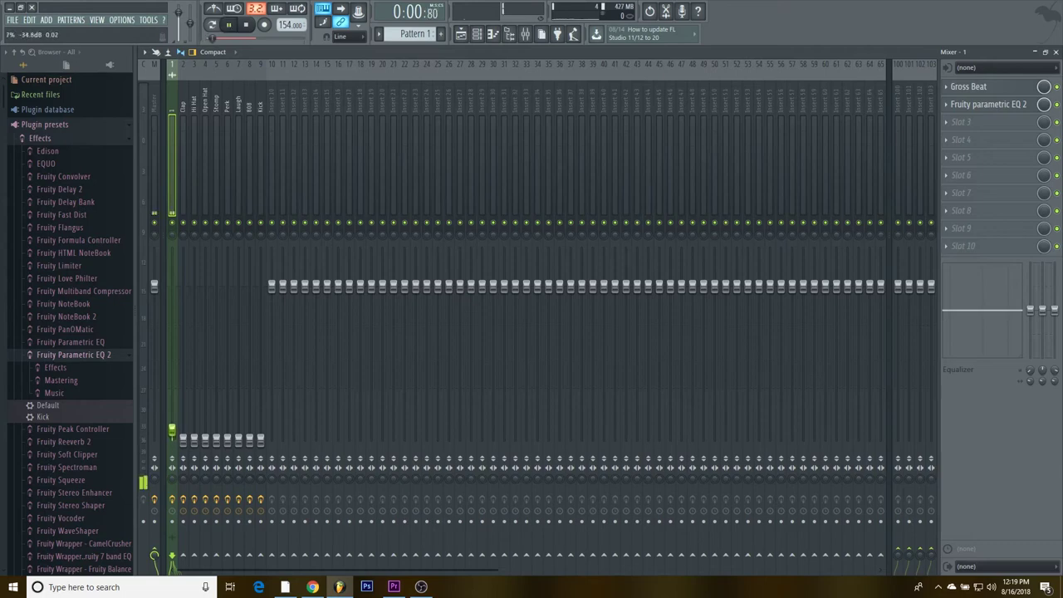
left_click_drag(182, 437, 194, 408)
left_click(205, 438)
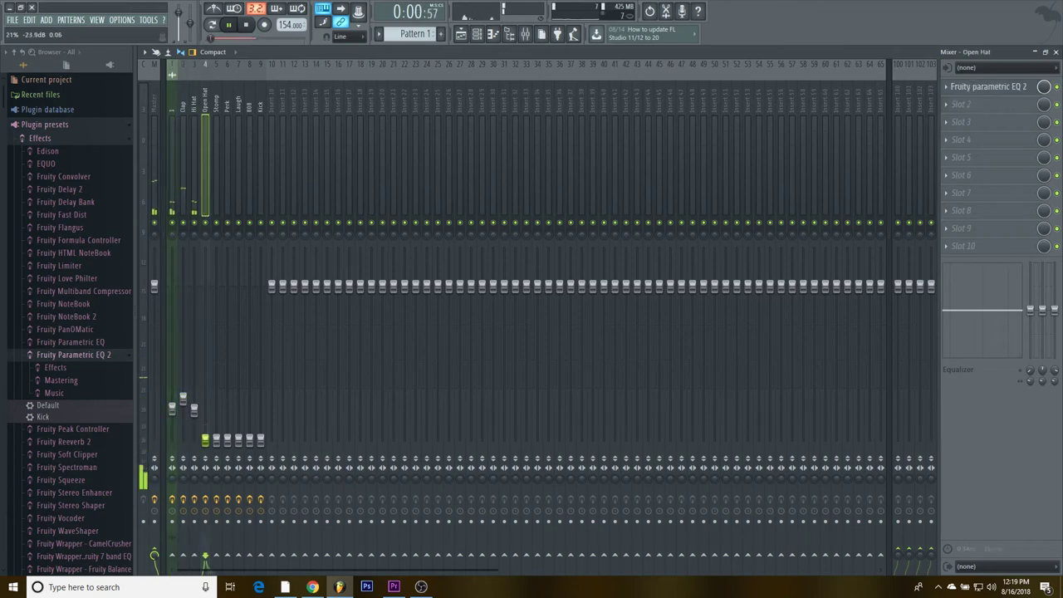
left_click_drag(216, 439, 216, 409)
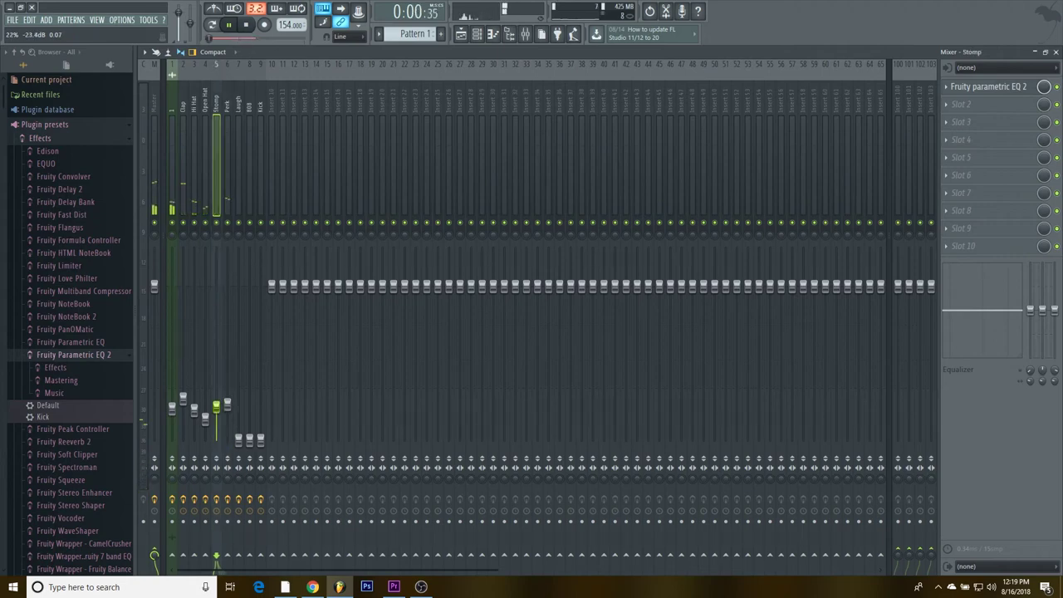
left_click(227, 405)
left_click(217, 408)
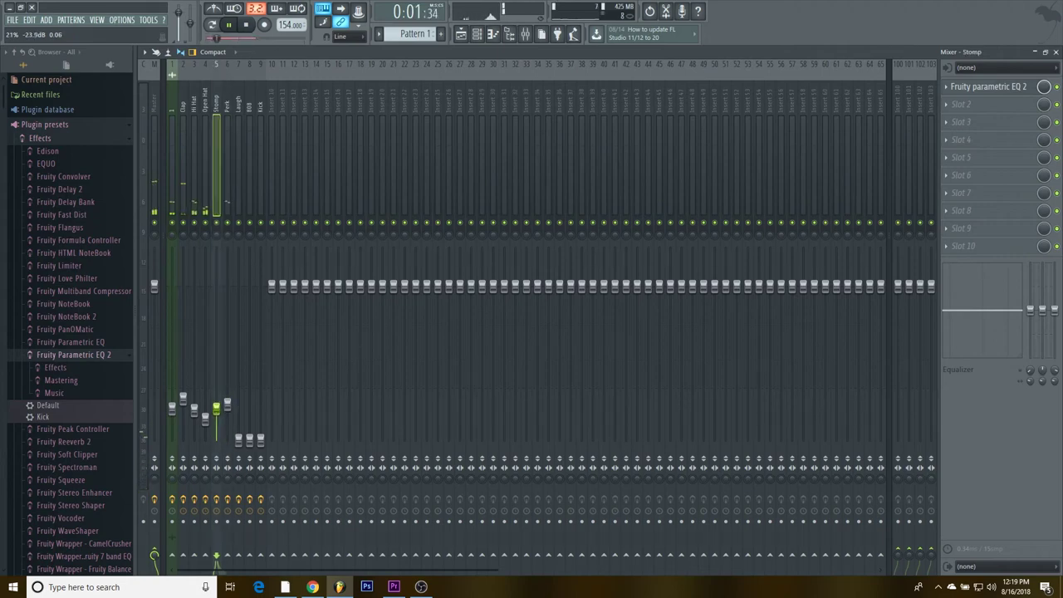
Step: Raise the Laugh and Kick faders, set 808 to about -20.7 dB, and adjust track 1 to about -23.2 dB
left_click(239, 437)
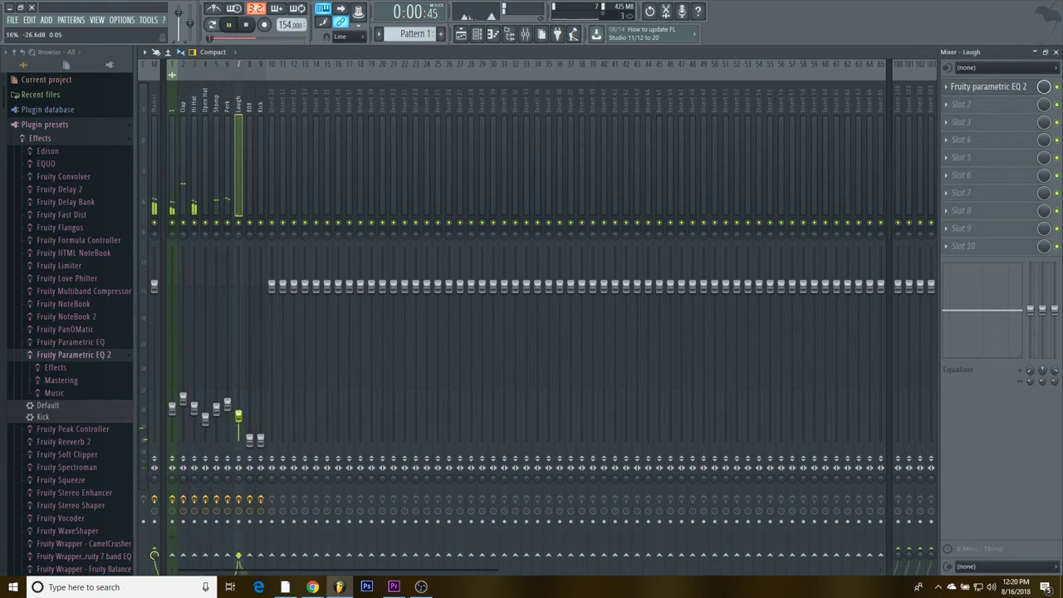
left_click(249, 439)
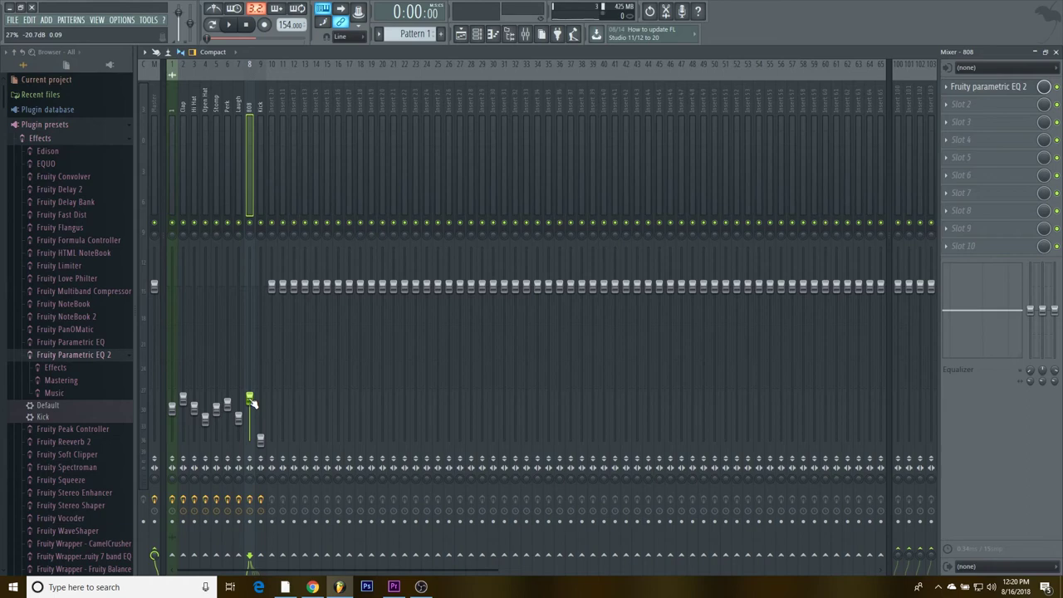
key("space")
left_click(172, 408)
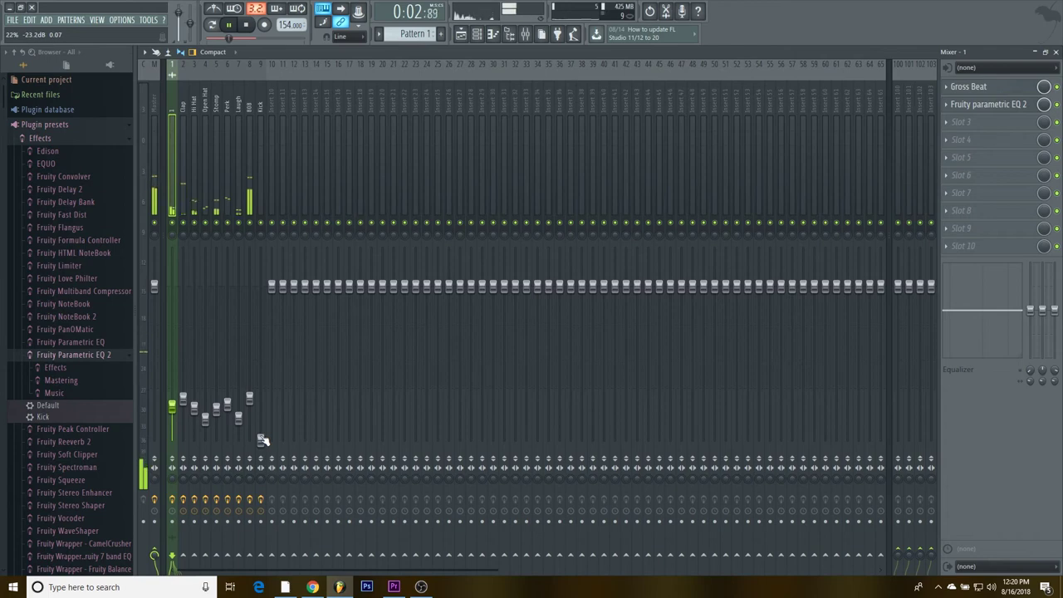
left_click_drag(261, 440, 252, 404)
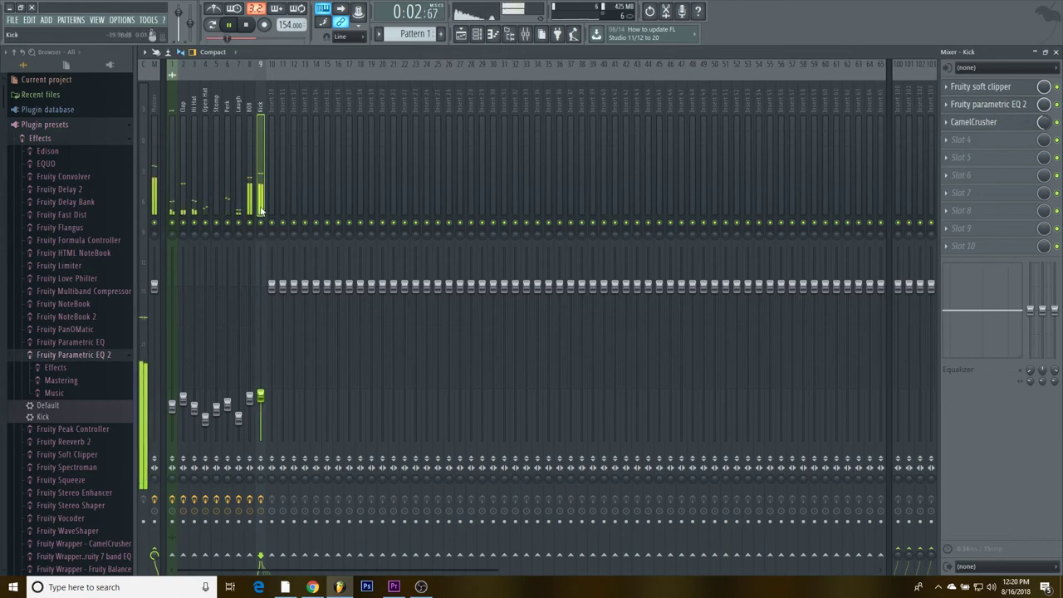
Step: Select mixer tracks 1 to 9 and raise their faders together, keeping their balance, then fine-tune track 1 alone during playback
left_click_drag(260, 208, 172, 207)
key("space")
left_click_drag(260, 394, 260, 349)
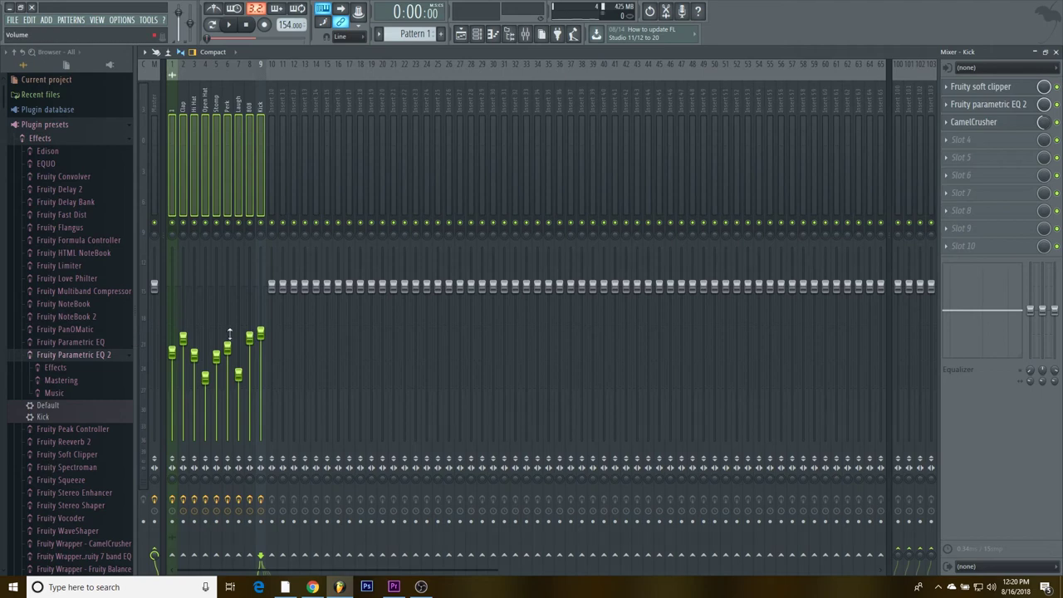
key("space")
left_click(174, 334)
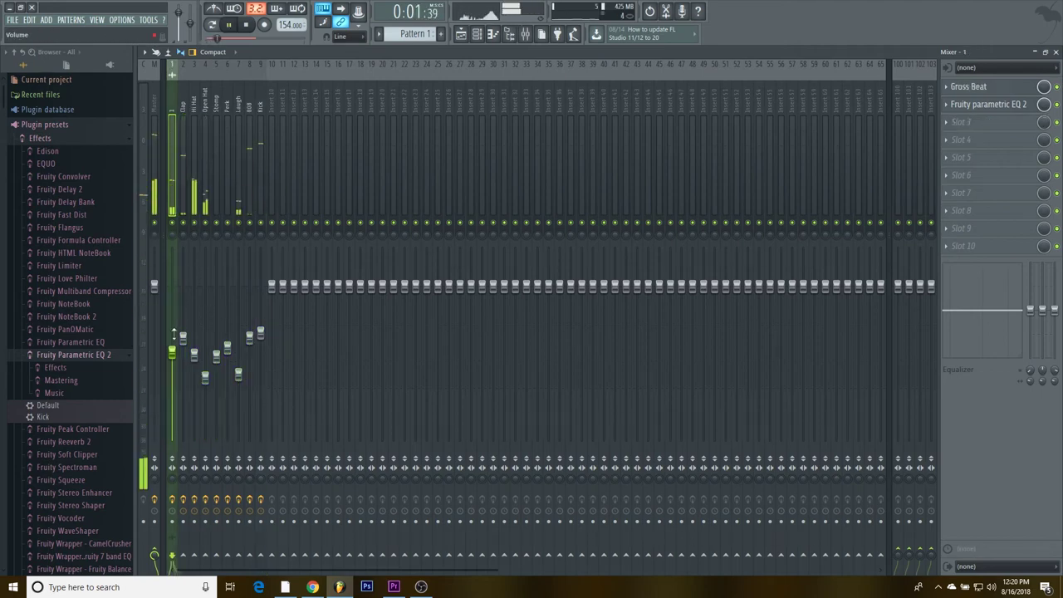
key("space")
Step: Add Fruity Multiband Compressor to slot 9 of the Master track and apply one of its presets
left_click(156, 208)
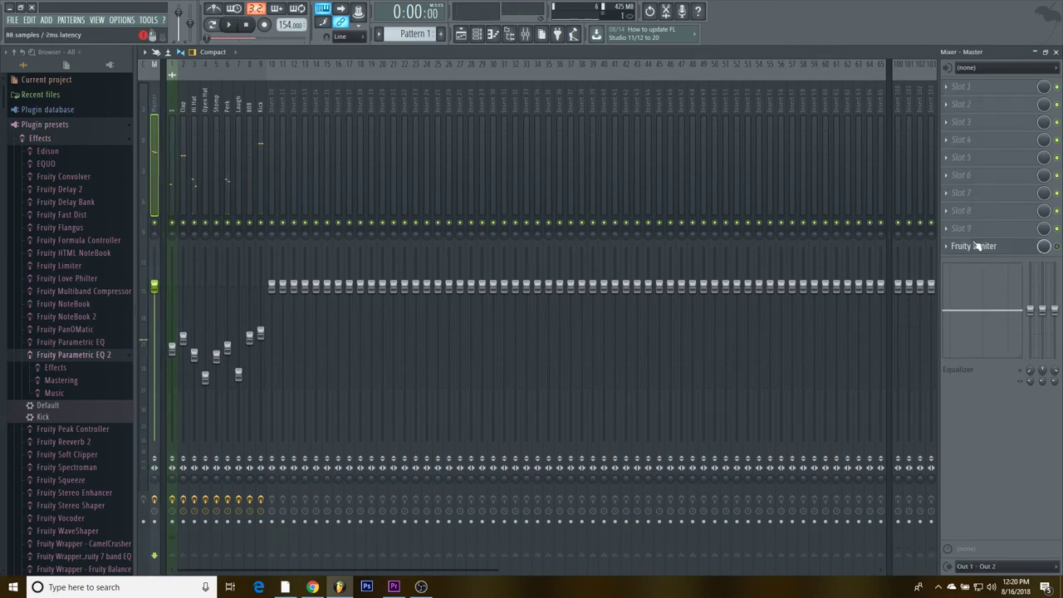
left_click(983, 237)
left_click(262, 270)
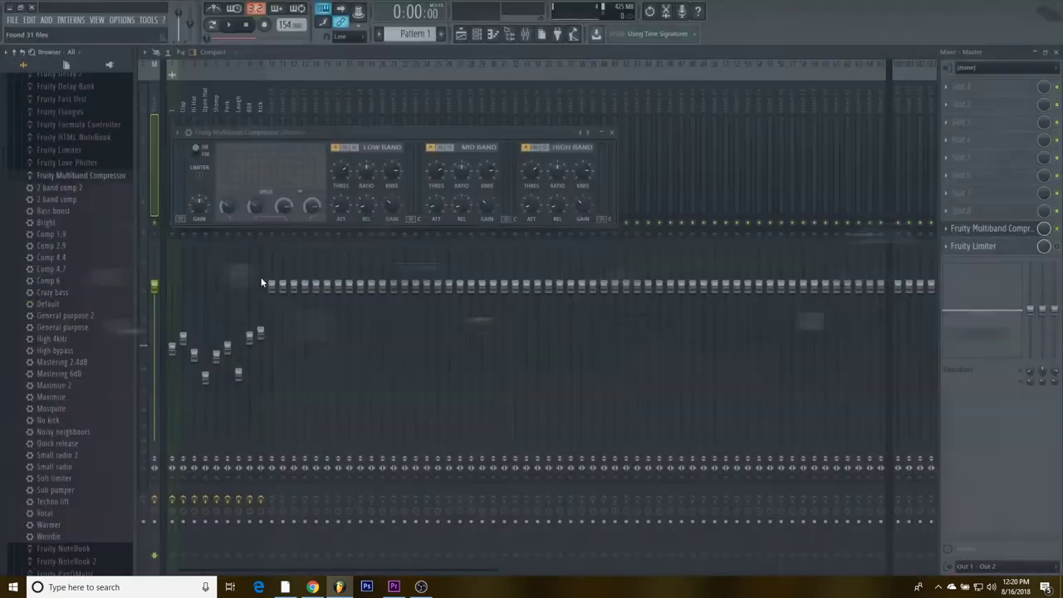
left_click(179, 133)
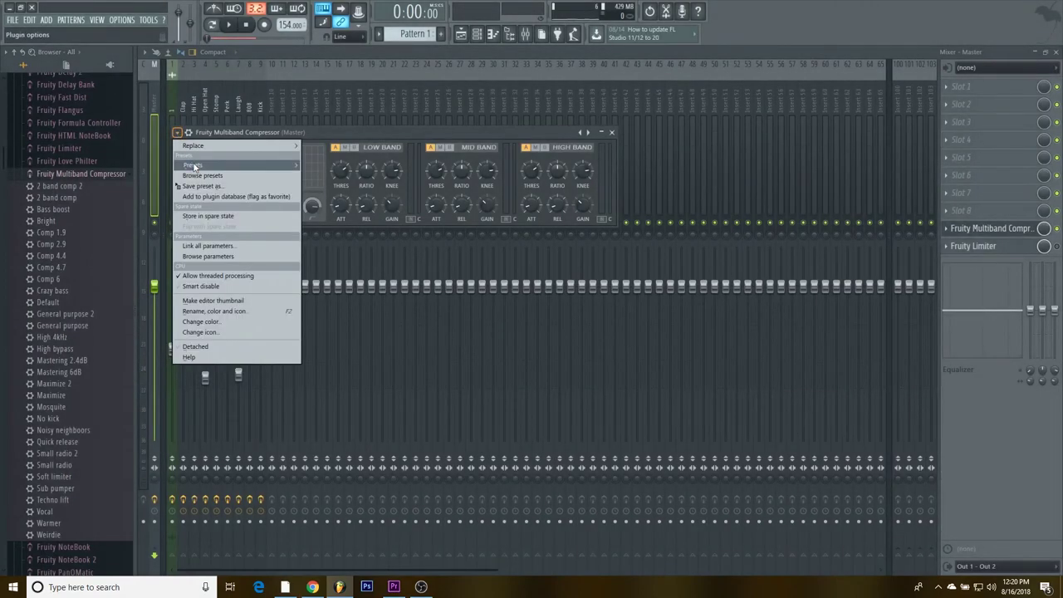
mouse_move(194, 165)
left_click(336, 323)
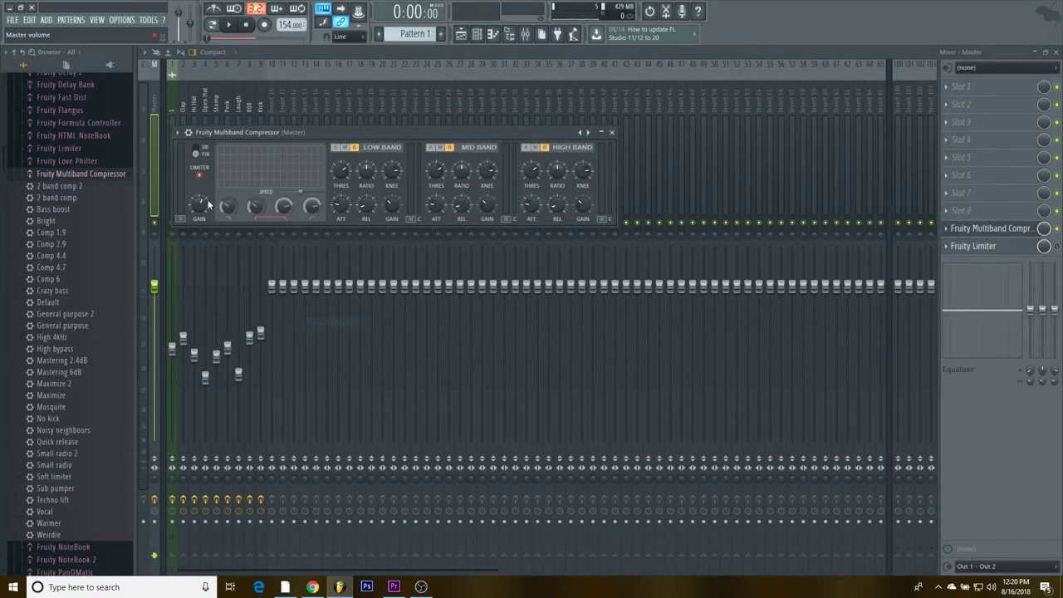
Step: Play the mix through the compressor, close its window, and raise track 1's volume to about -9.4 dB
key("space")
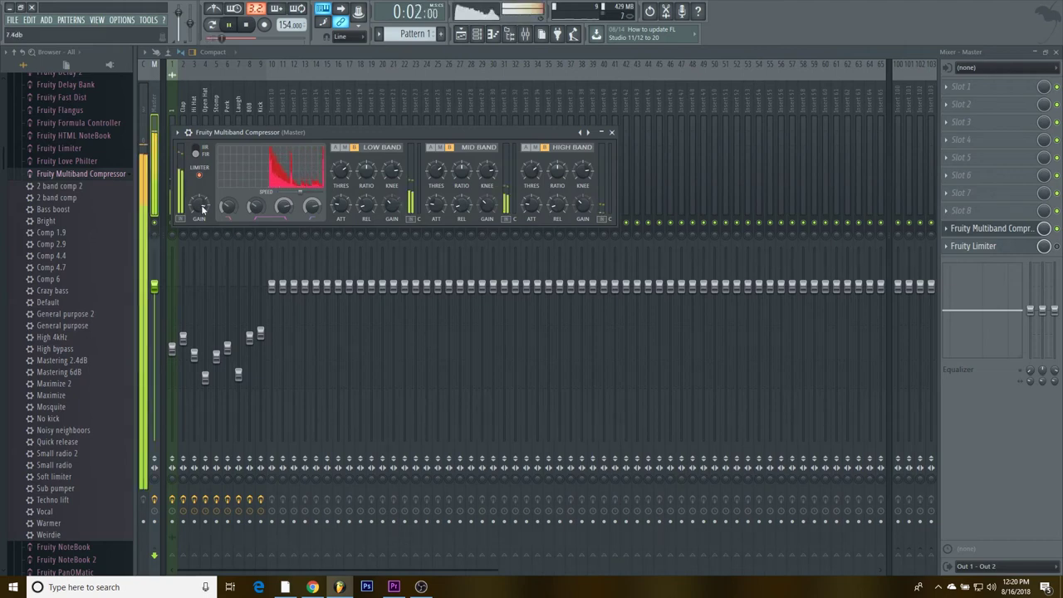
left_click(612, 134)
left_click(173, 349)
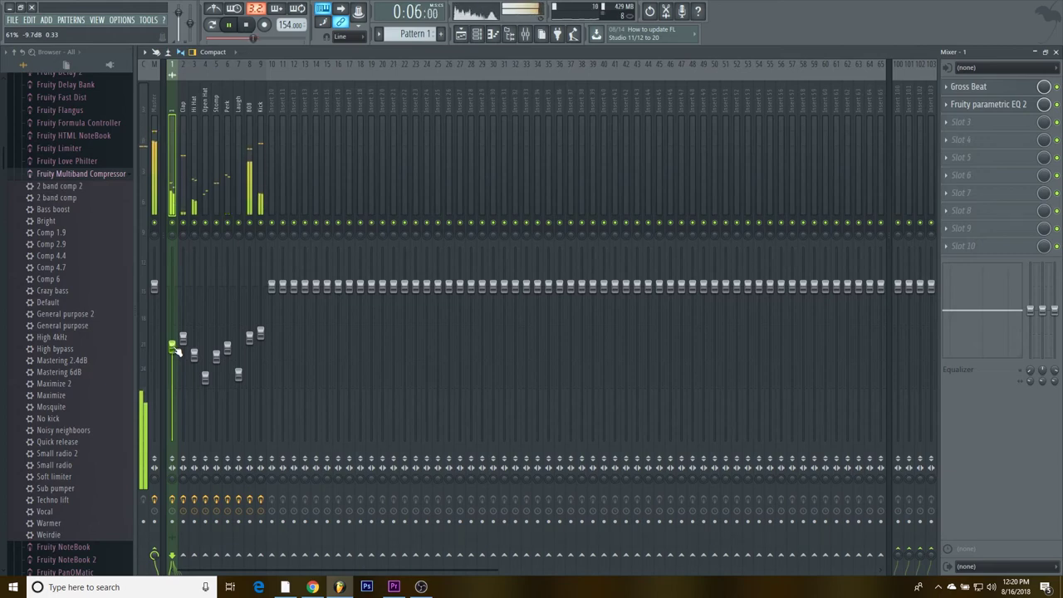
left_click_drag(173, 348, 173, 345)
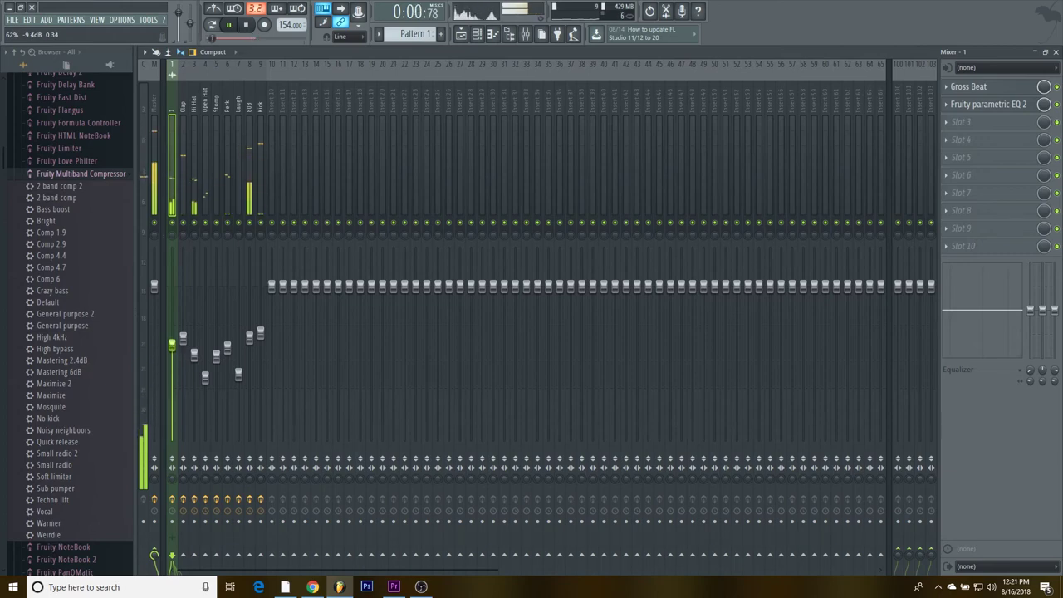
key("space")
Step: Split Pattern 1 by channel in the Playlist and place the Laugh, 808 and Kick clips on tracks 9, 10 and 11
left_click(461, 37)
left_click(415, 33)
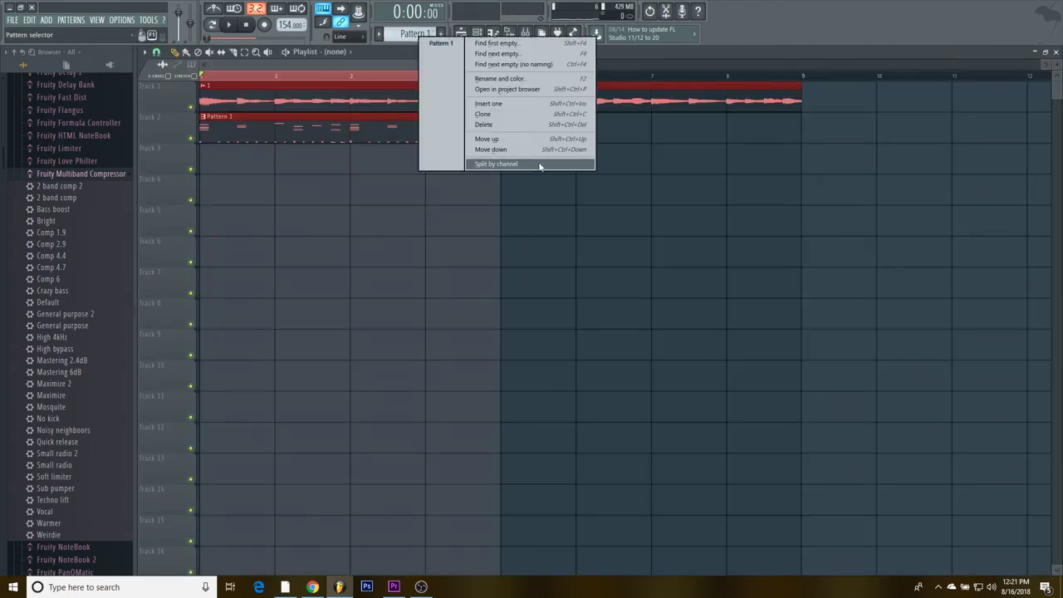
left_click(497, 164)
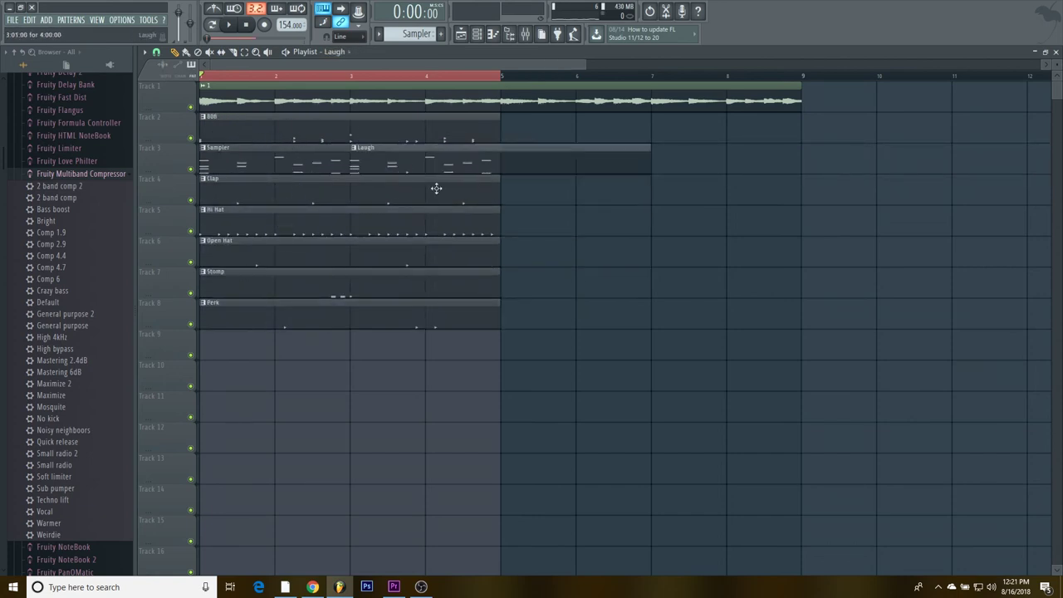
left_click_drag(312, 141, 284, 415)
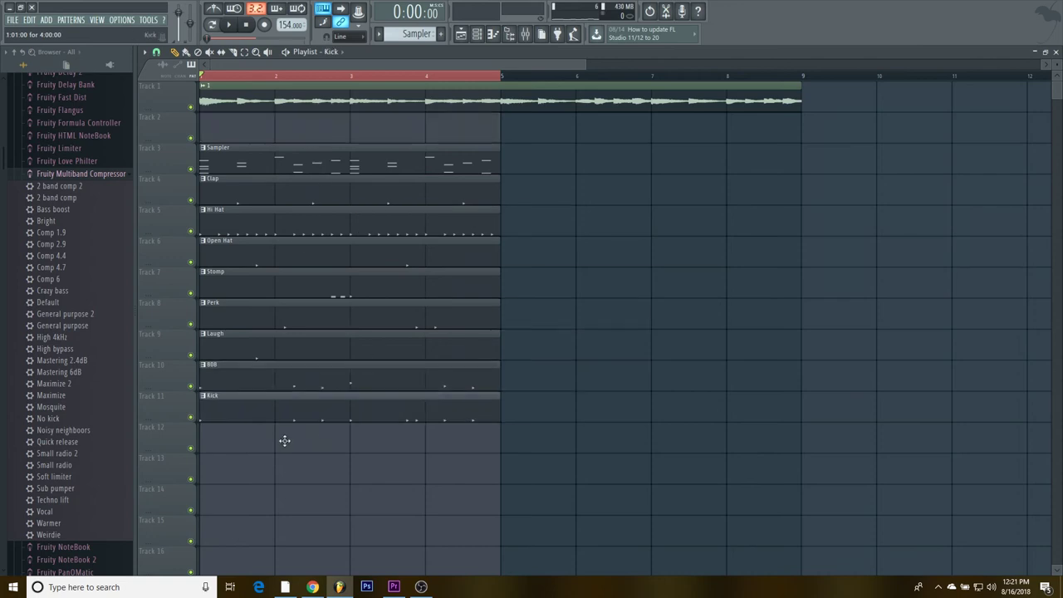
Step: Clear the playlist time selection and extend the Laugh, Kick and 808 clips to eight bars, ending at bar 9
scroll(323, 401, "down", 3)
left_click_drag(360, 347, 472, 340)
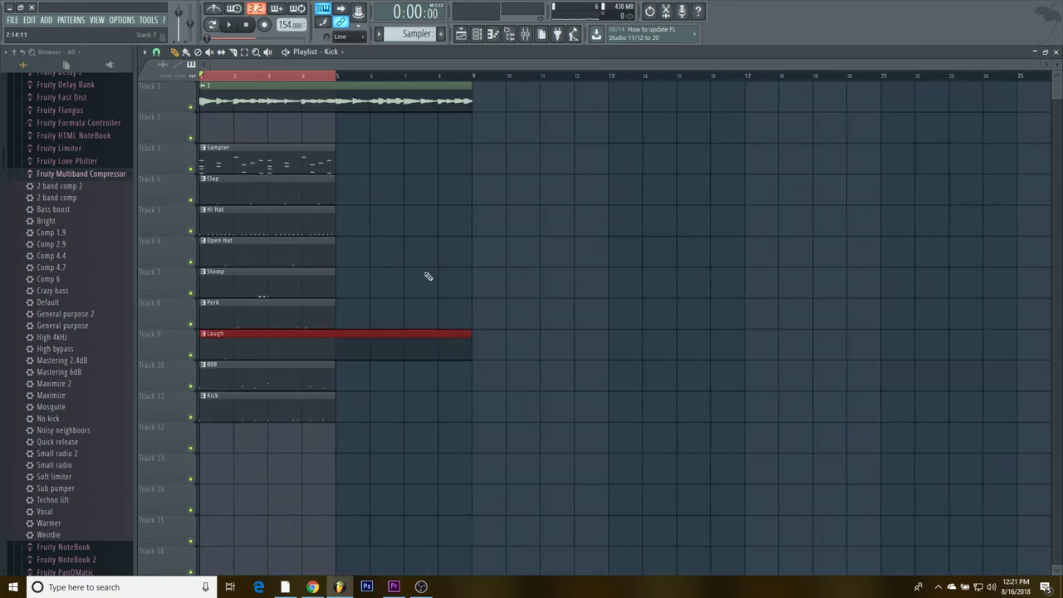
left_click(286, 76)
key("space")
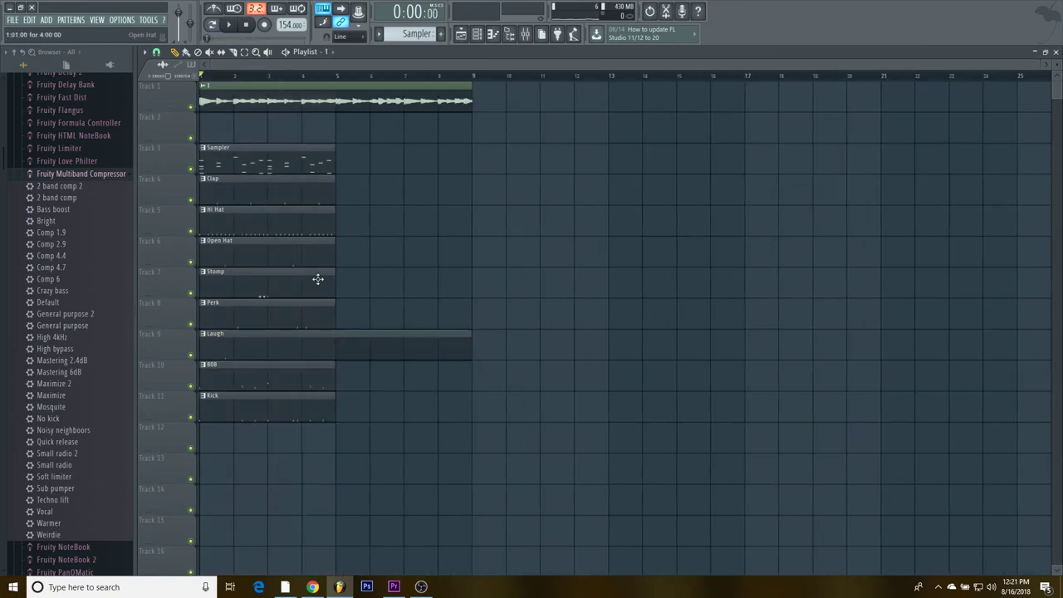
left_click_drag(335, 415, 446, 413)
left_click_drag(335, 388, 476, 373)
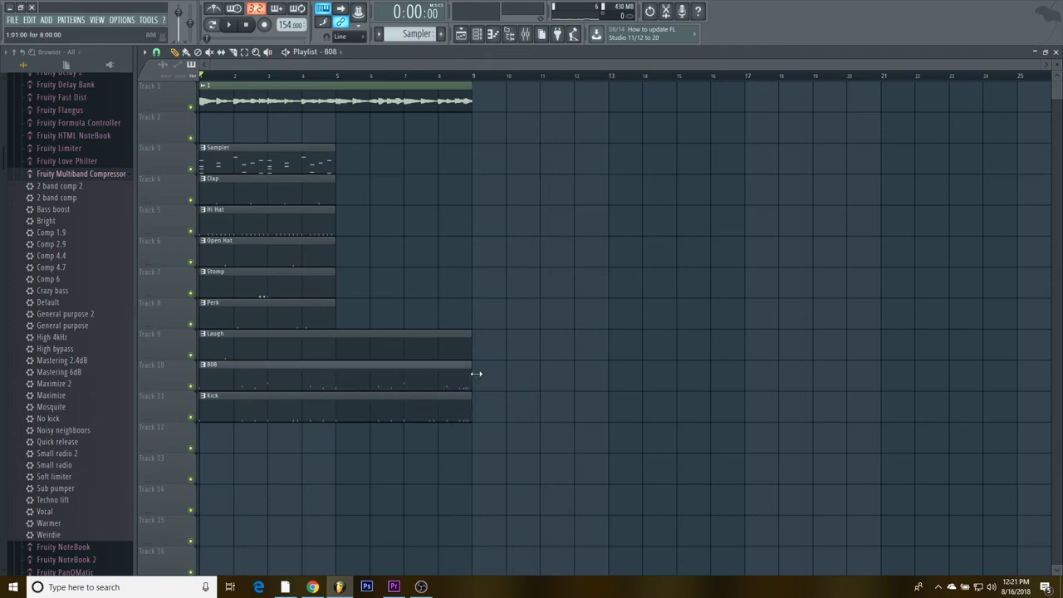
Step: Move the Sampler through Perk clips on tracks 3 to 8 to bar 17, but return Clap and Hi Hat to bar 1
left_click_drag(379, 327, 331, 164)
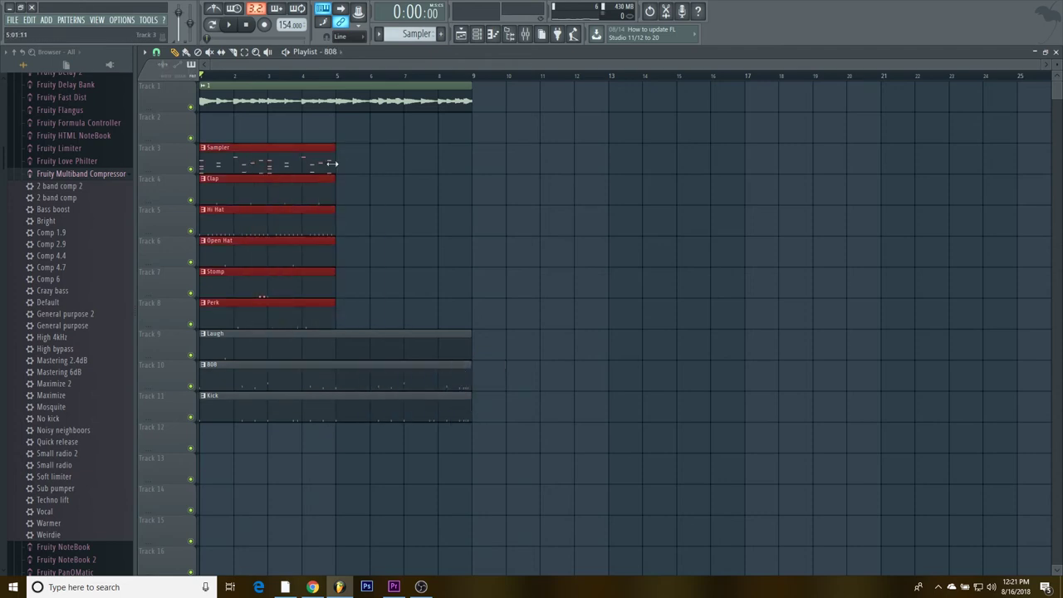
left_click_drag(250, 163, 802, 152)
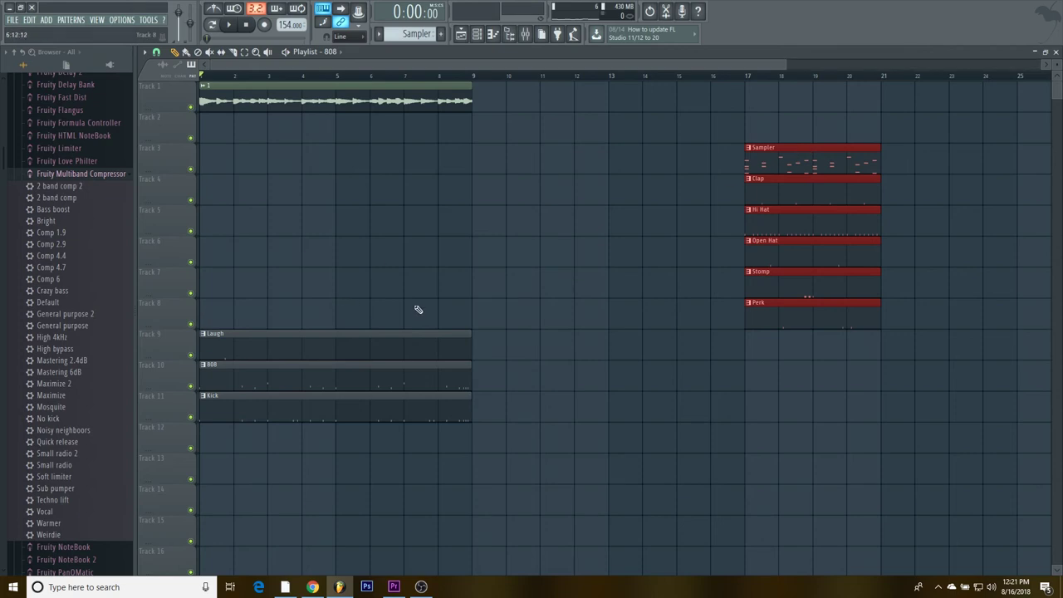
left_click(782, 203)
left_click_drag(780, 197, 234, 197)
left_click_drag(741, 225, 194, 225)
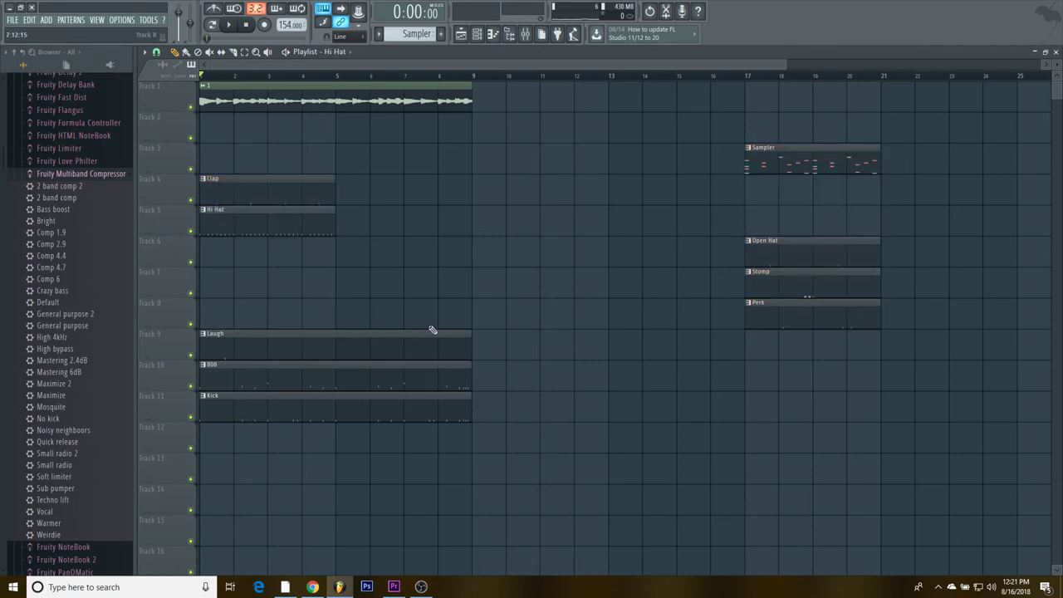
Step: Duplicate the Clap and Hi Hat clips to bar 5 and the melody audio clip to bar 9
left_click_drag(316, 172, 289, 223)
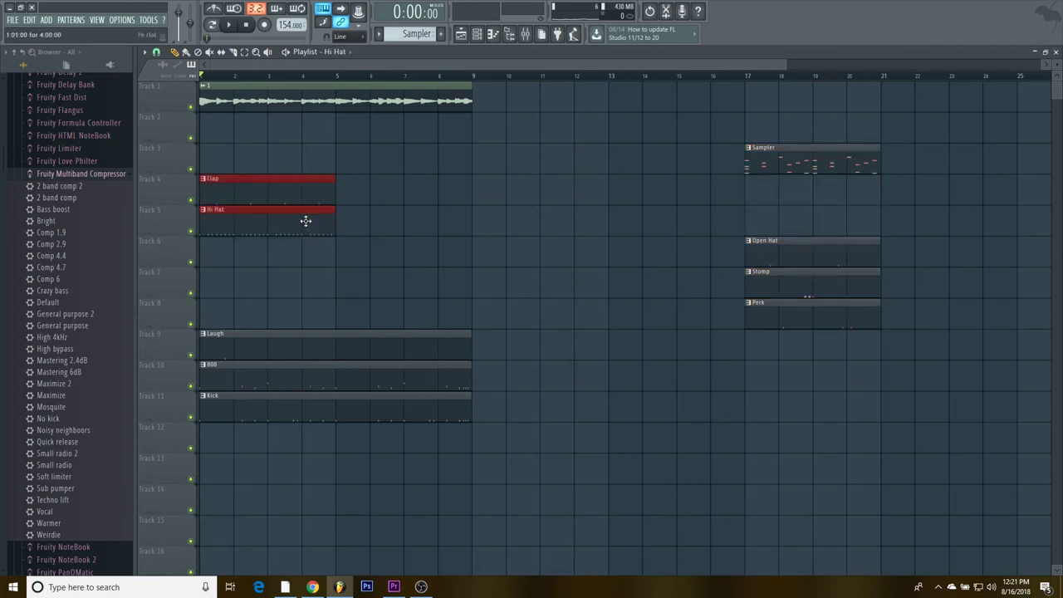
key("ctrl+b")
scroll(304, 177, "down", 2)
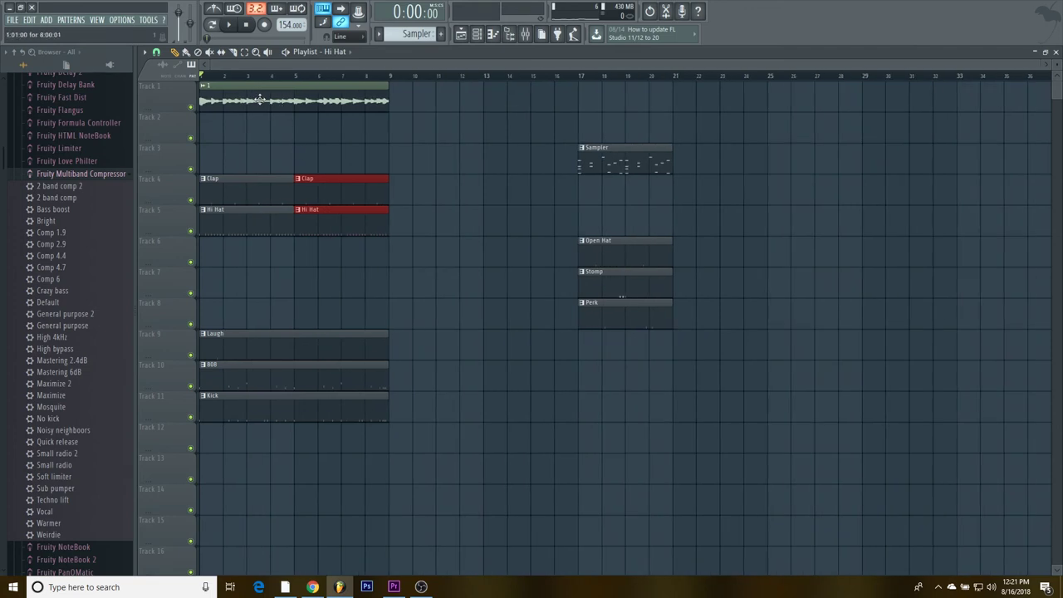
left_click(322, 89)
key("ctrl+b")
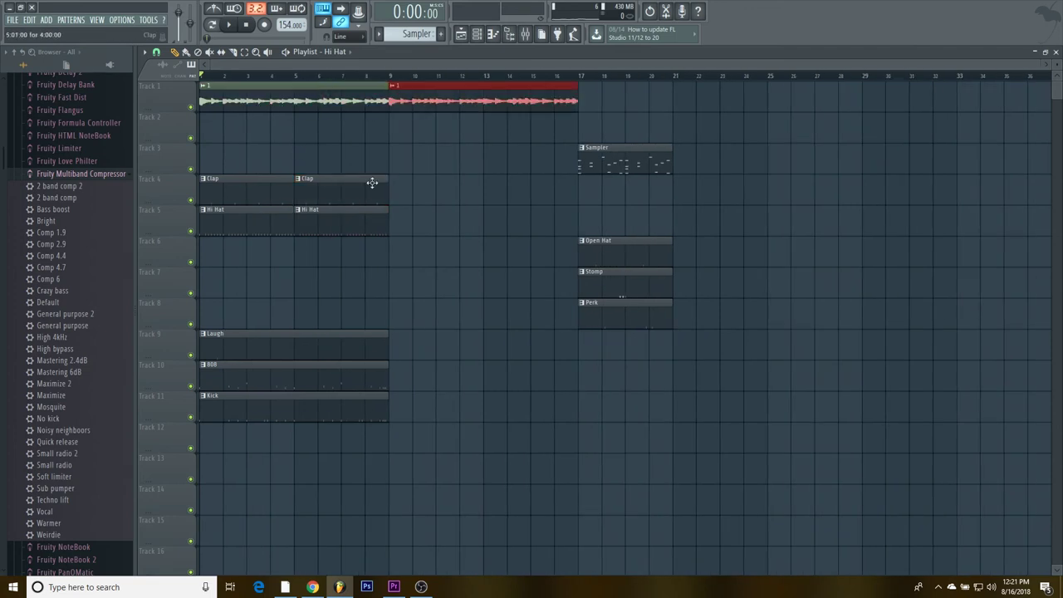
Step: Play the arrangement while moving the Kick clip to bar 17 and duplicating the Laugh clip to bar 9
key("space")
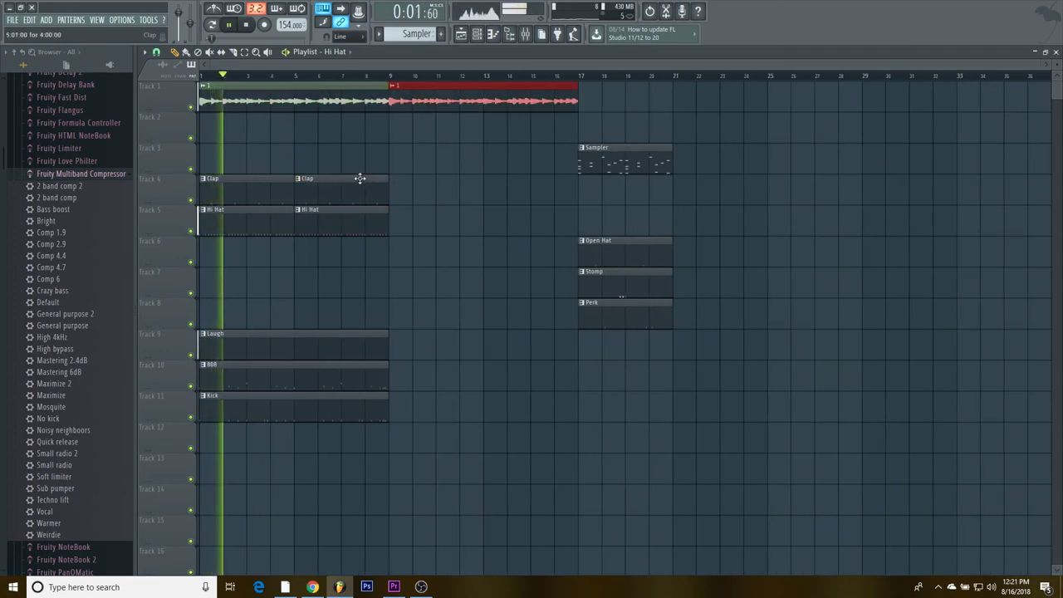
left_click_drag(489, 452, 690, 420)
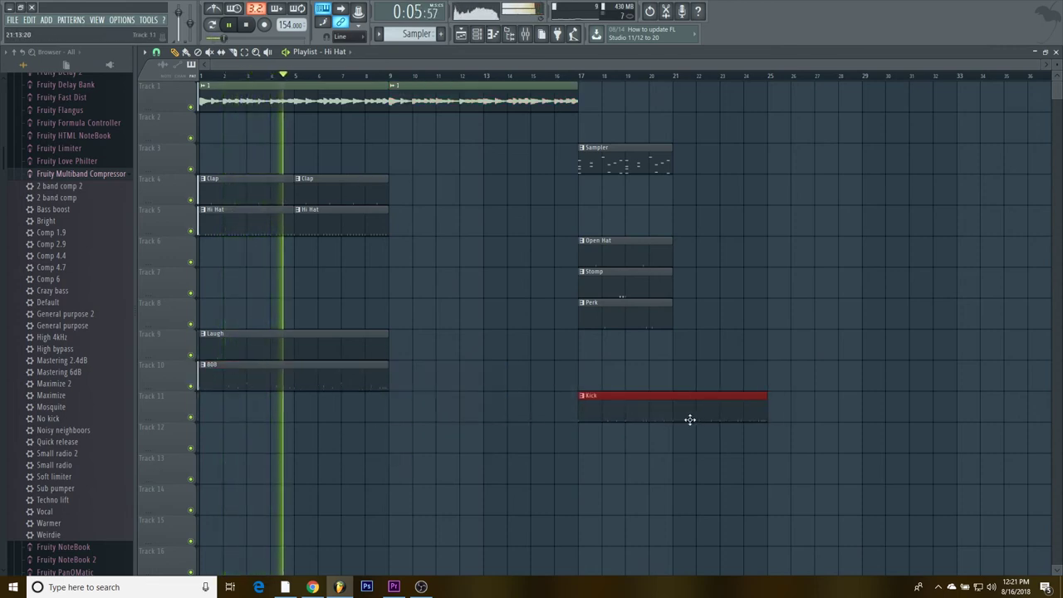
scroll(402, 375, "down", 1)
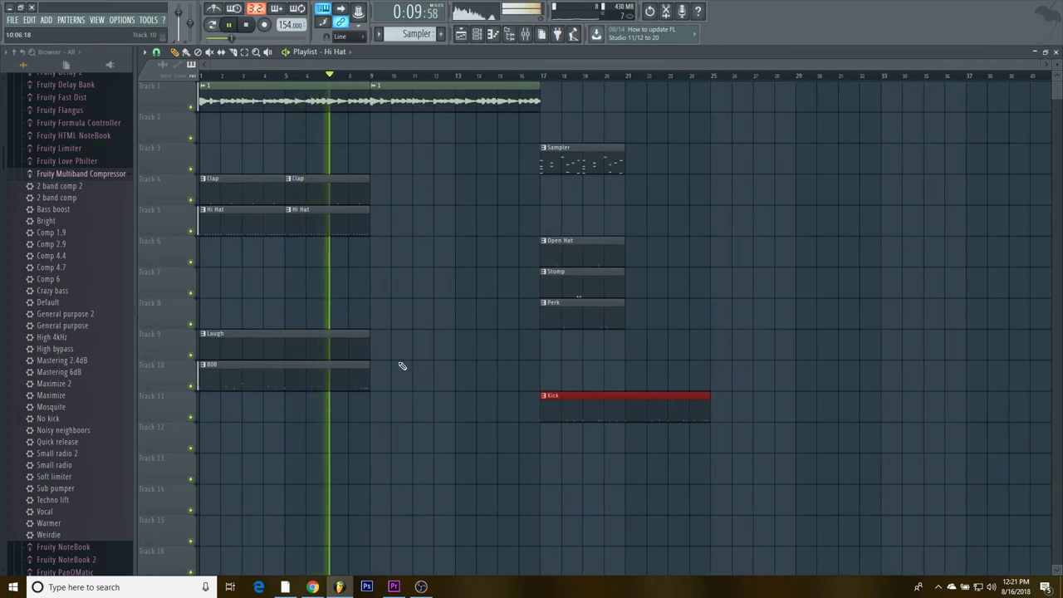
left_click_drag(389, 324, 339, 340)
key("ctrl+b")
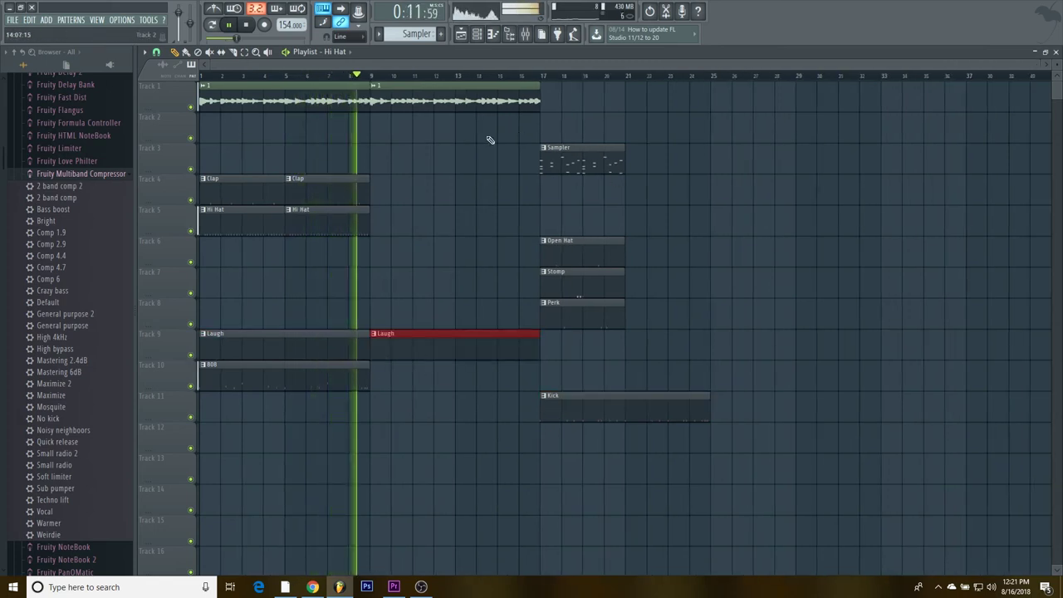
Step: Move the Sampler, Open Hat, Stomp and Perk clips to bar 25 and duplicate the melody and Laugh clips to bar 17
left_click_drag(588, 146, 762, 319)
left_click_drag(446, 83, 470, 354)
key("ctrl+b")
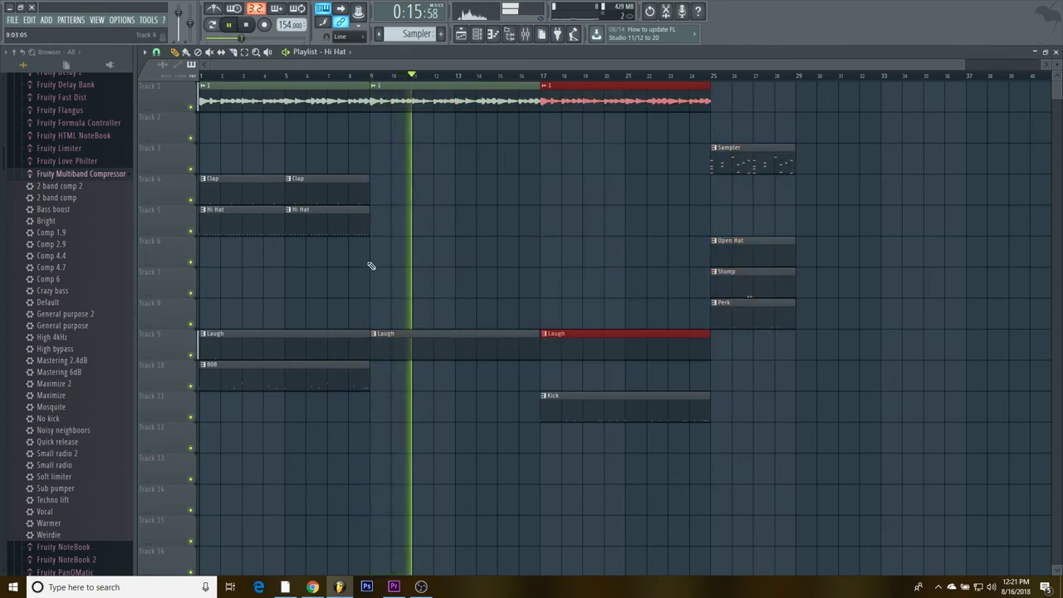
Step: Duplicate the opening Clap, Hi Hat and 808 clips to bar 17 and the Open Hat, Stomp and Perk to bar 29, moving Kick to bar 25
left_click_drag(233, 173, 772, 415)
left_click_drag(761, 286, 759, 161)
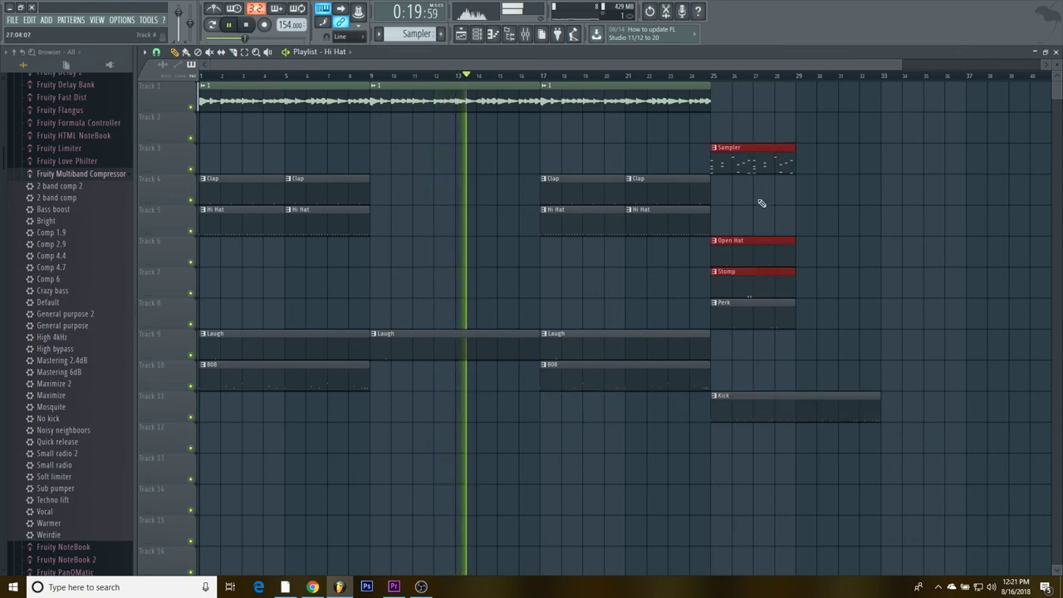
left_click_drag(761, 203, 763, 313)
key("ctrl+b")
Step: Duplicate the Clap, Hi Hat, Laugh, 808 and melody clips from bar 17 to bar 25
left_click_drag(569, 173, 697, 390)
key("ctrl+b")
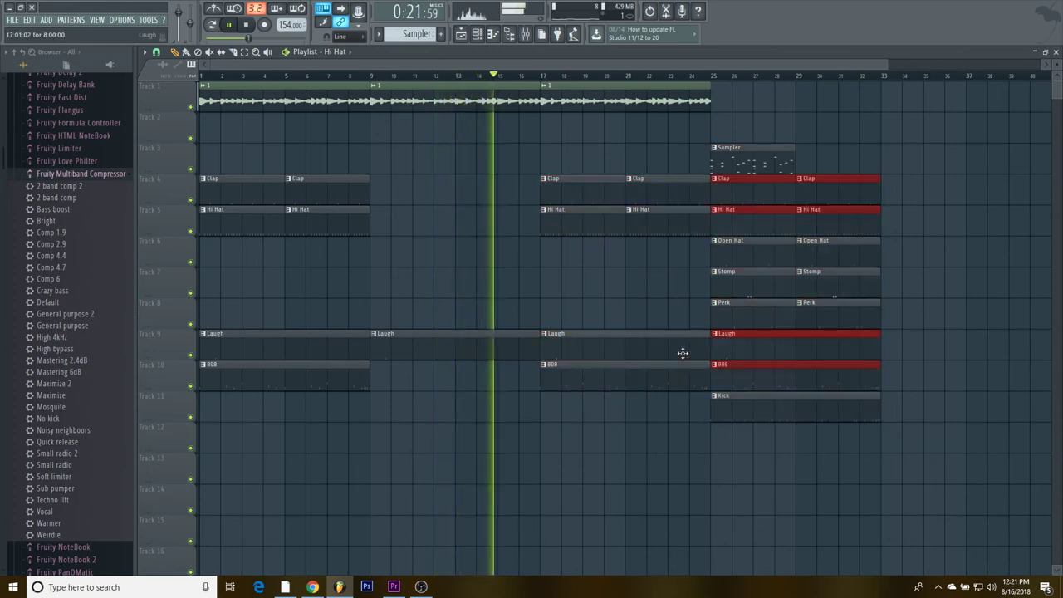
left_click(689, 109, "ctrl")
key("ctrl+b")
scroll(672, 174, "down", 1)
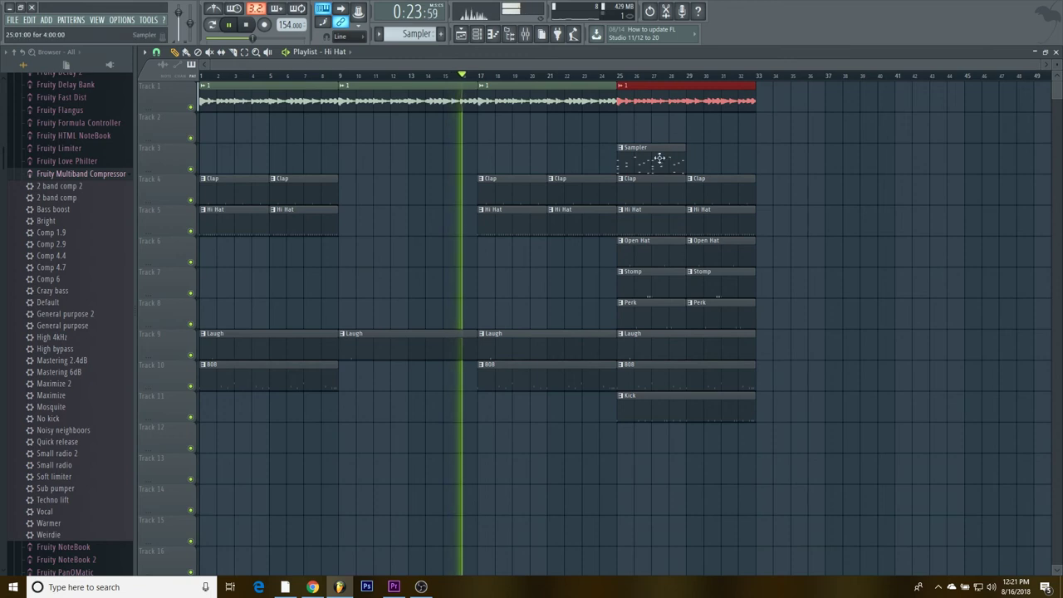
Step: Delete the Sampler clip on track 3 and duplicate the whole bar 25 to 32 section to bar 33
right_click(659, 157)
left_click_drag(642, 88, 754, 395)
key("ctrl+b")
scroll(602, 410, "down", 1)
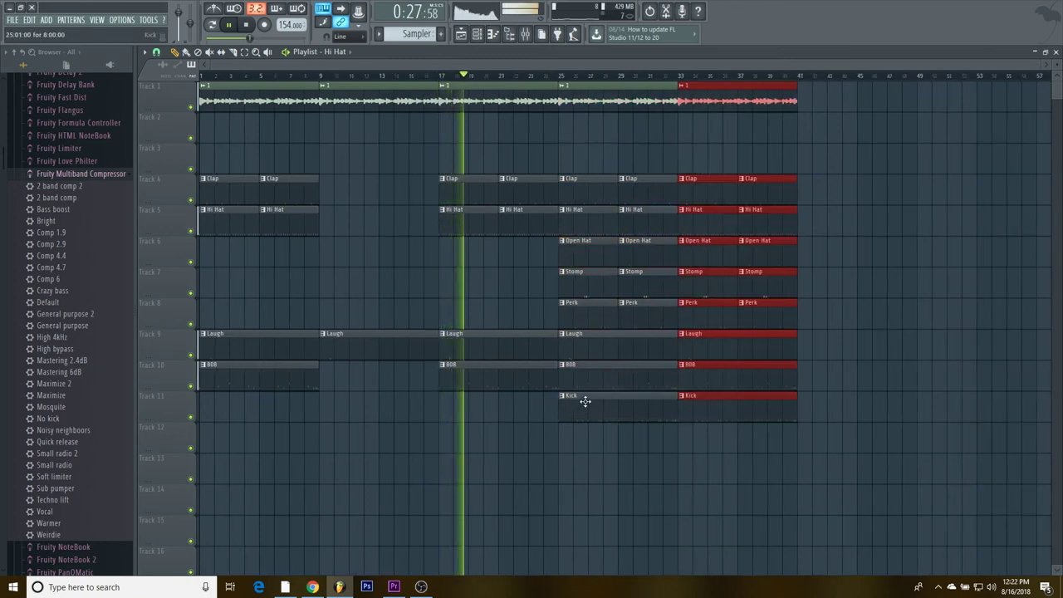
Step: Duplicate the melody, Clap, Hi Hat, Laugh and 808 clips from bar 33 to bar 41
left_click_drag(804, 135, 771, 98)
key("ctrl+b")
scroll(812, 224, "up", 1)
left_click_drag(669, 169, 610, 179)
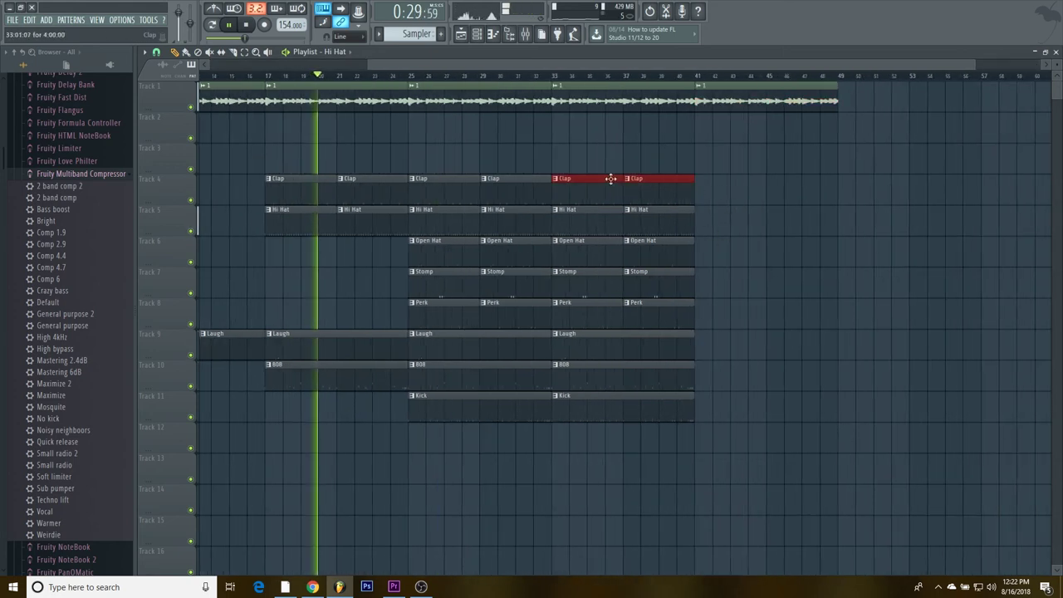
key("ctrl+b")
left_click_drag(714, 214, 558, 225)
key("ctrl+b")
left_click_drag(719, 353, 679, 347)
key("ctrl+b")
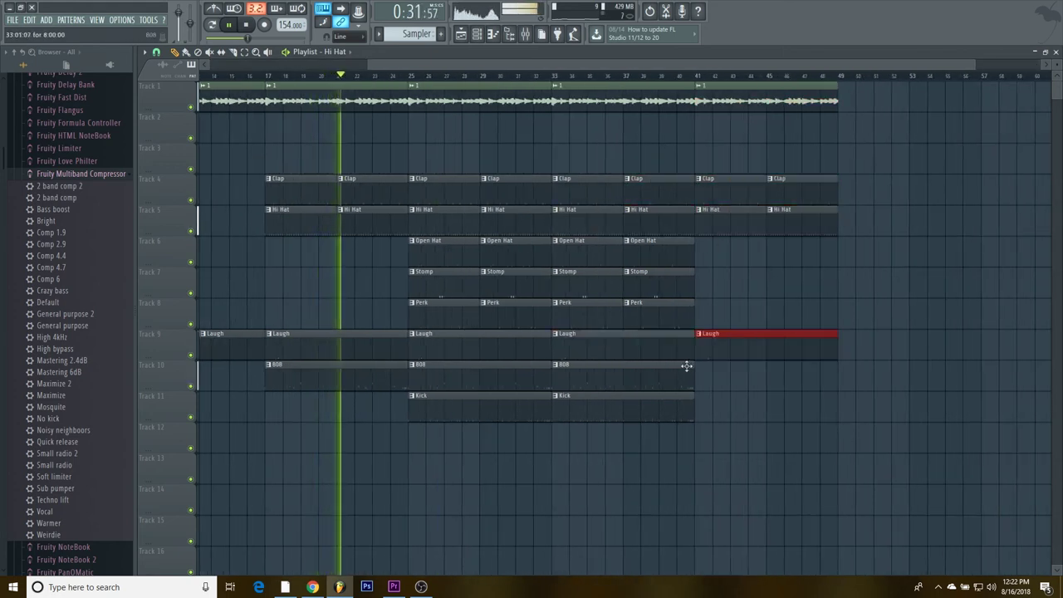
left_click(686, 365)
key("ctrl+b")
Step: Duplicate the Clap, Hi Hat, Laugh and 808 clips from bar 41 to bar 49 and copy the Kick clip there too
left_click_drag(747, 171, 847, 420)
key("ctrl+b")
scroll(736, 363, "down", 2)
left_click(620, 417)
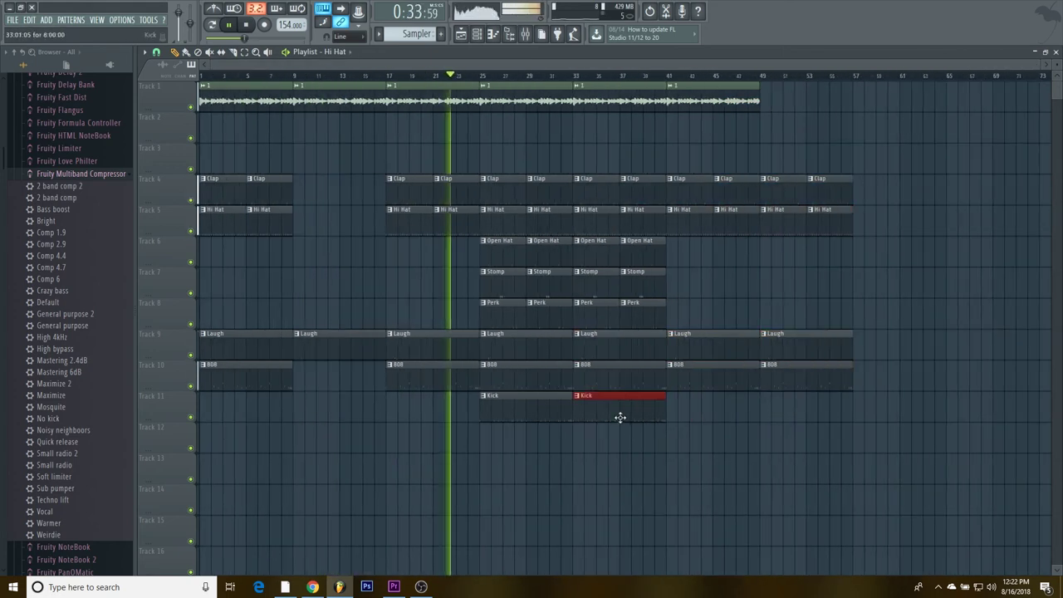
left_click_drag(620, 417, 806, 418)
Step: Delete the Stomp clip at bar 29 on track 7
left_click_drag(676, 263, 647, 253)
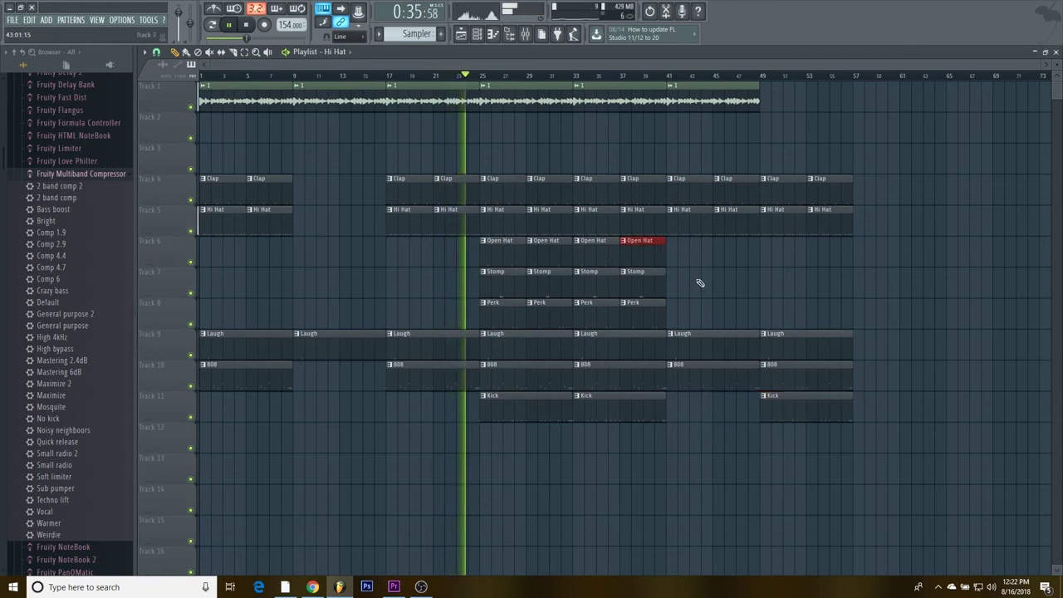
left_click(641, 277)
right_click(554, 287)
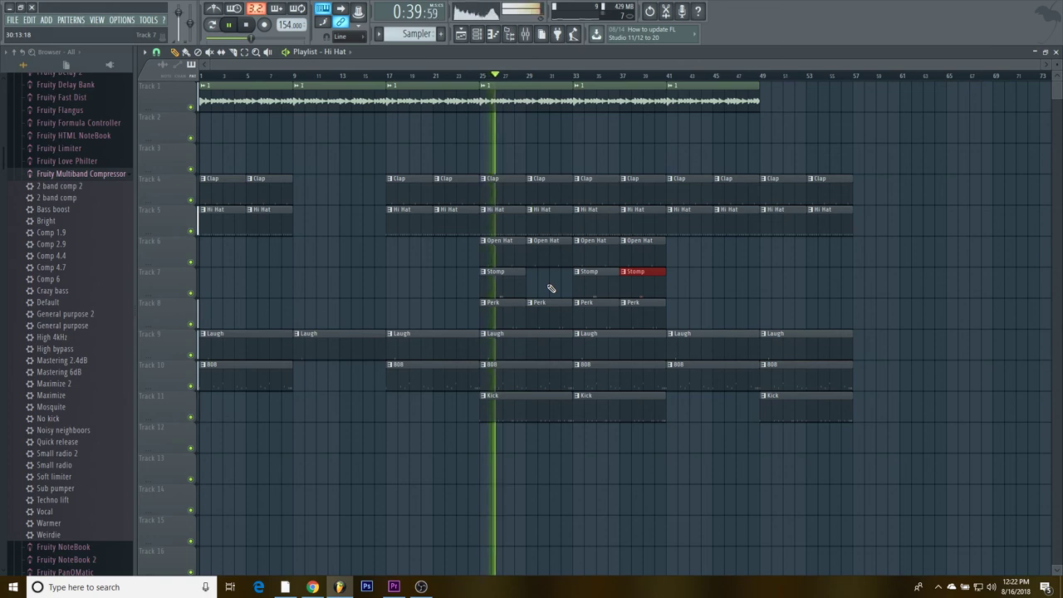
Step: Place Stomp clips on track 7 at bars 1, 5, 17, 21 and 29
key("space")
left_click(504, 291)
left_click(221, 286)
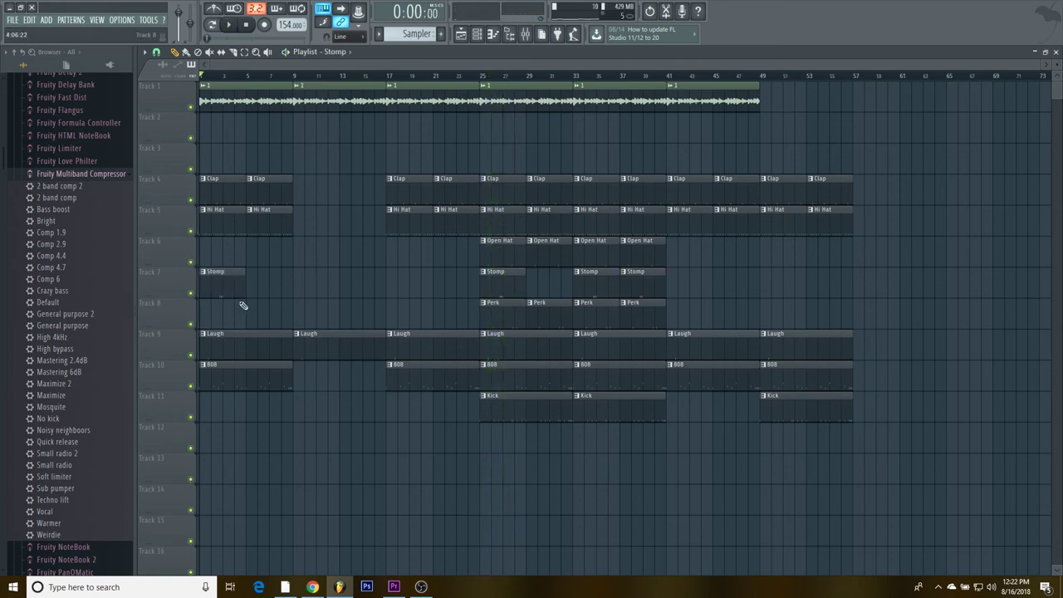
left_click(202, 282)
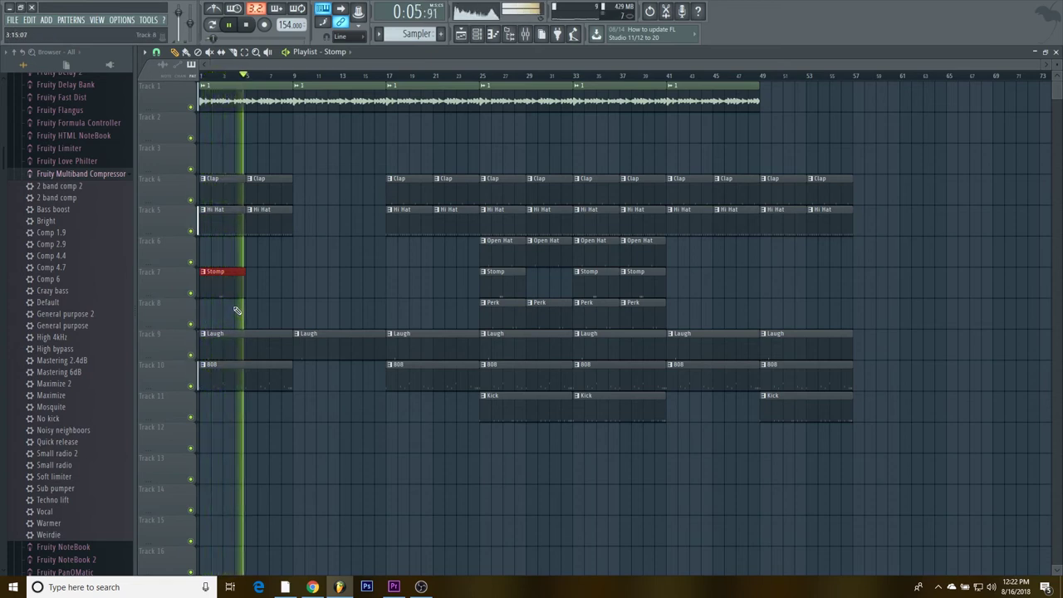
left_click(253, 279)
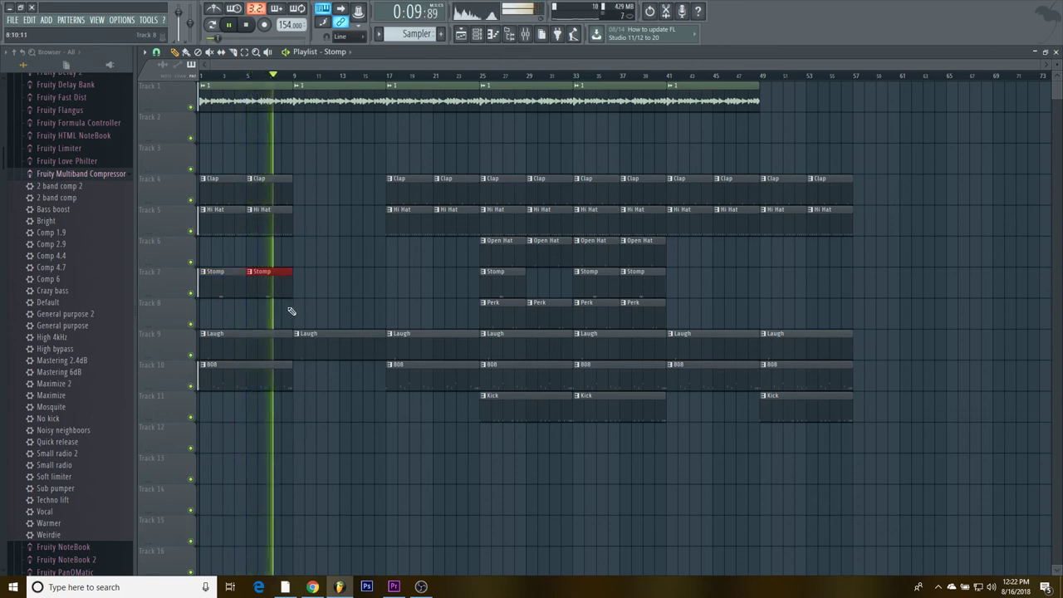
left_click_drag(347, 282, 422, 282)
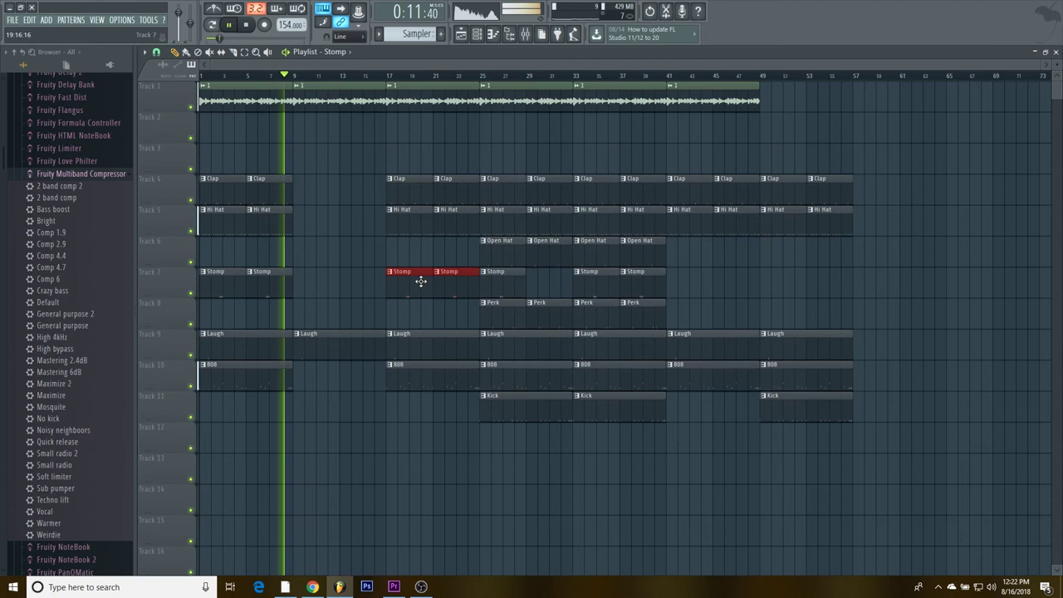
left_click(533, 286)
Step: Duplicate the pair of Stomp clips to bars 41 and 49 and the pair of Perk clips to bar 49
left_click_drag(702, 290, 614, 257)
key("ctrl+b")
key("ctrl+b")
left_click_drag(711, 312, 706, 279)
key("ctrl+b")
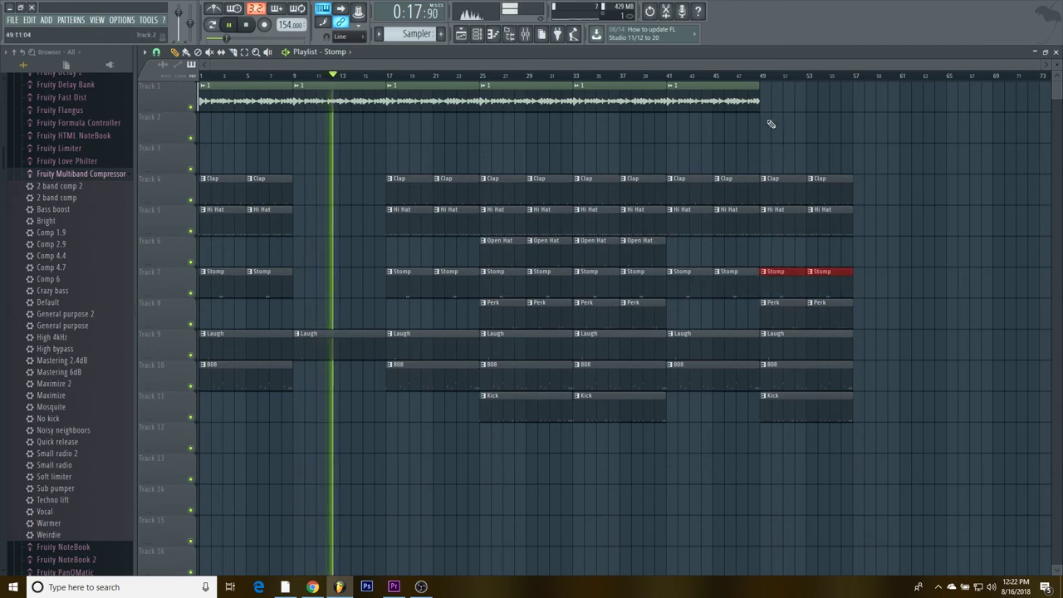
Step: Duplicate the melody clip to bars 49 and 57 and delete the surplus copy
left_click_drag(771, 124, 747, 101)
key("ctrl+b")
key("ctrl+b")
key("ctrl+b")
right_click(992, 105)
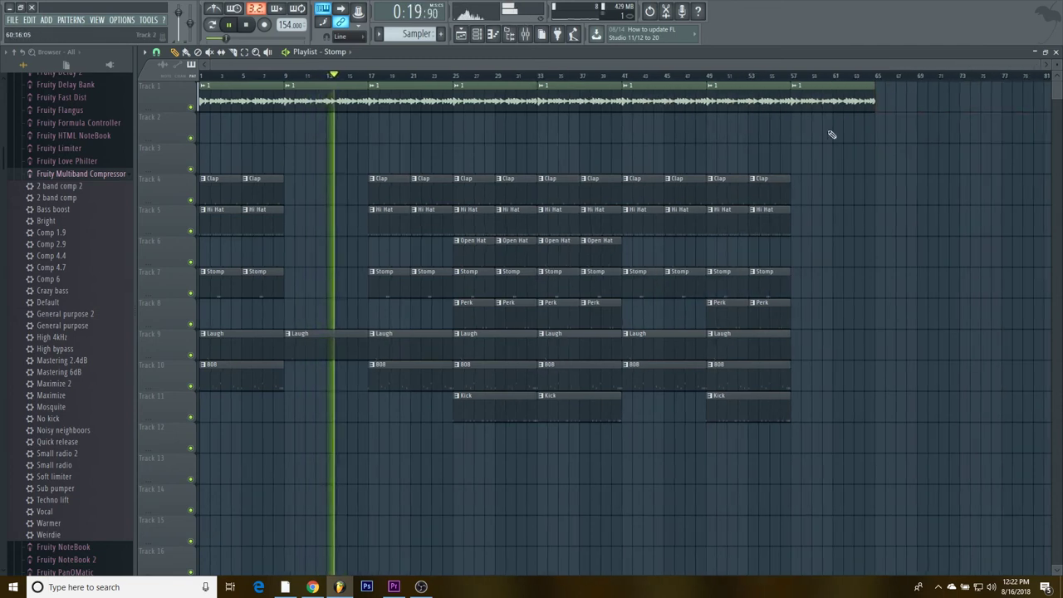
Step: Copy the bar 25 to 40 section to bar 65 and the bar 41 to 64 section to bar 81
left_click(779, 75)
key("space")
left_click_drag(474, 83, 922, 394)
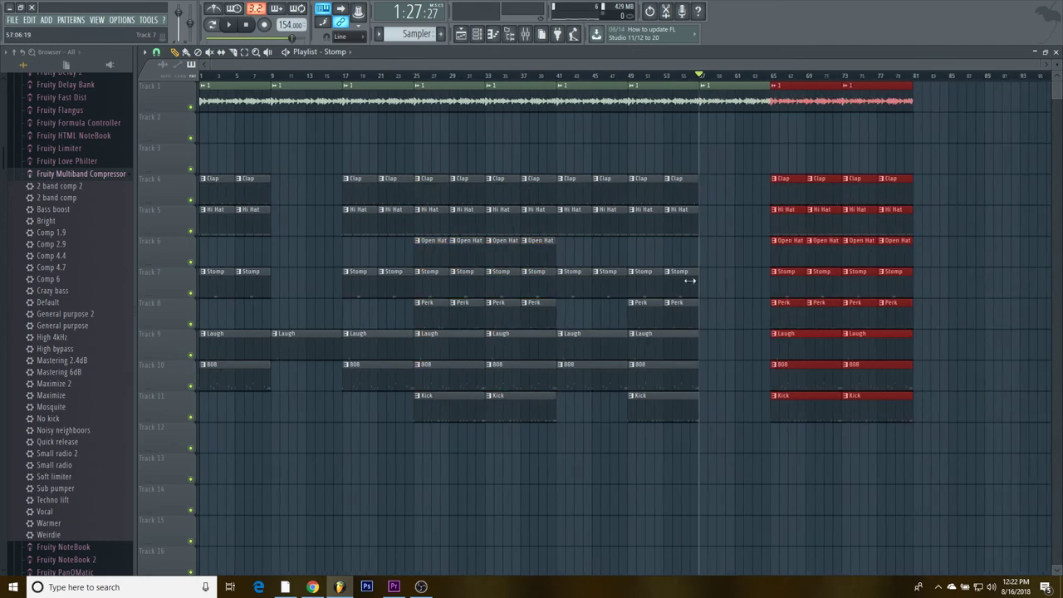
left_click_drag(580, 101, 926, 99, "ctrl")
scroll(873, 171, "down", 1)
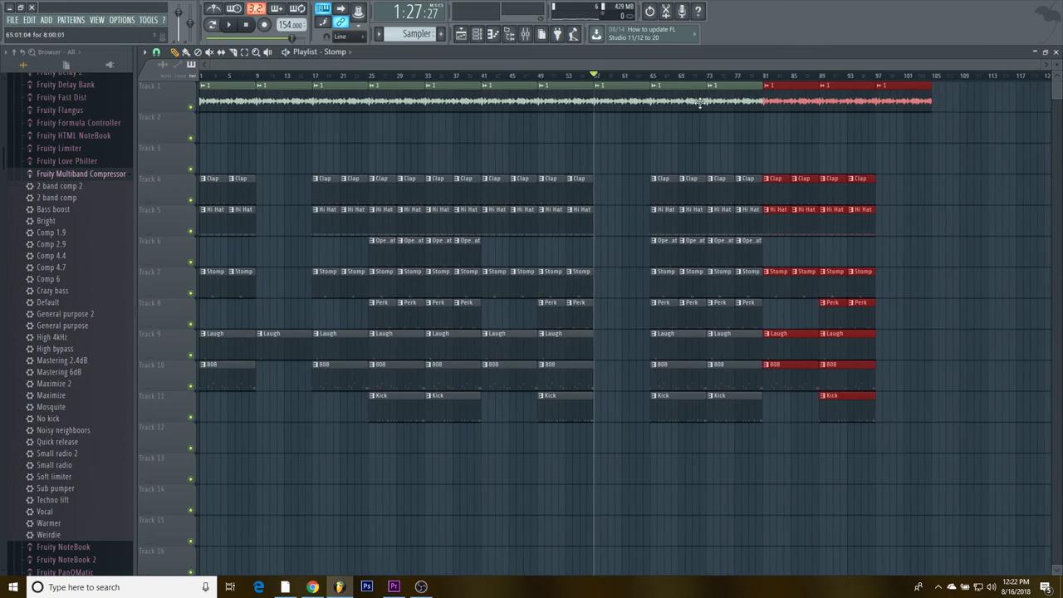
Step: Copy the bar 65 to 80 section to bar 105 and add a melody clip at bar 121
left_click_drag(683, 99, 975, 398)
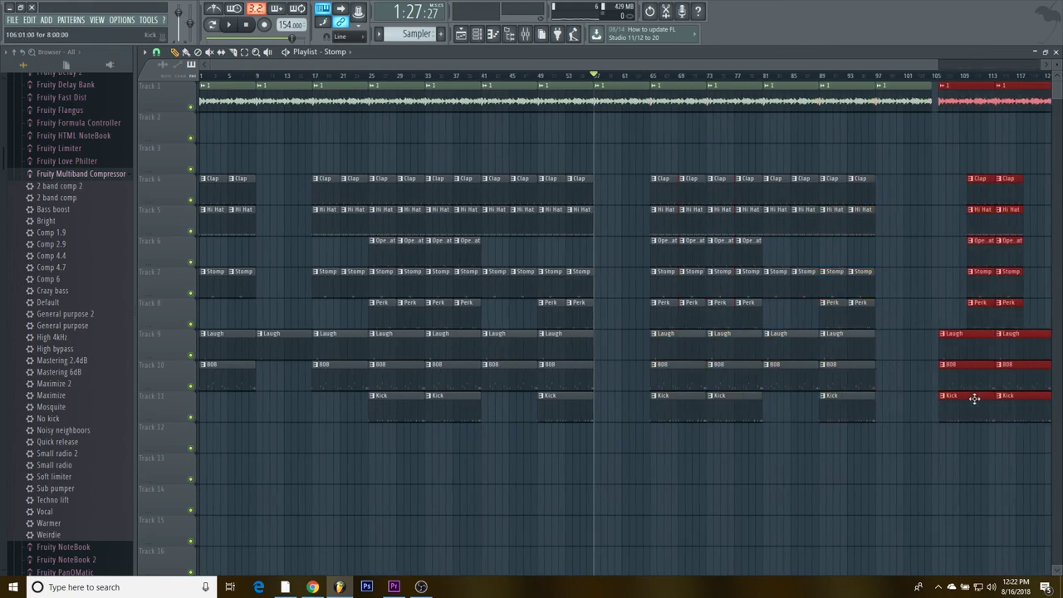
key("Delete")
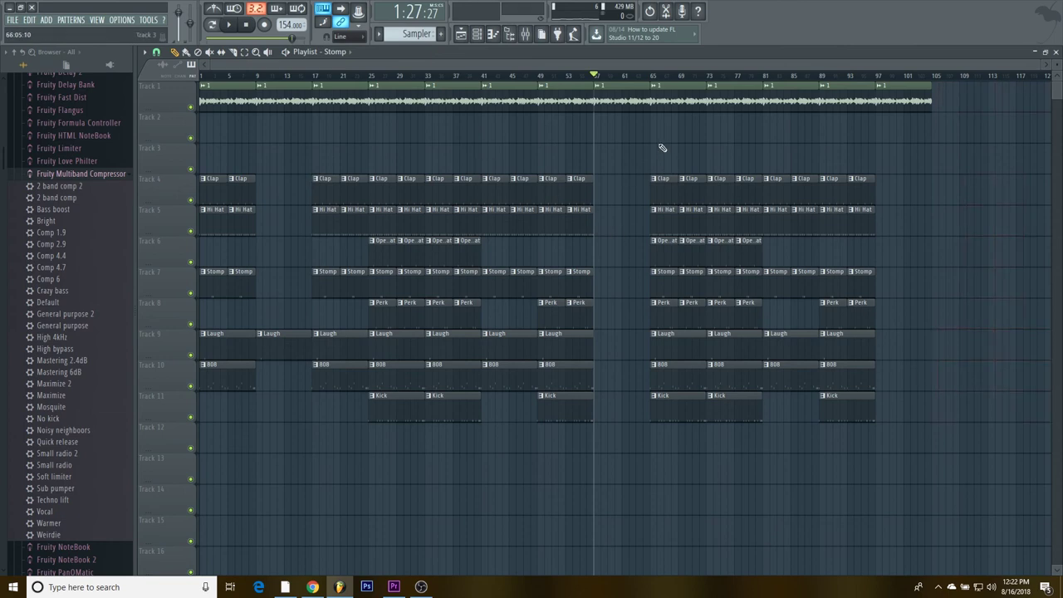
left_click_drag(659, 84, 963, 398)
left_click(1023, 103)
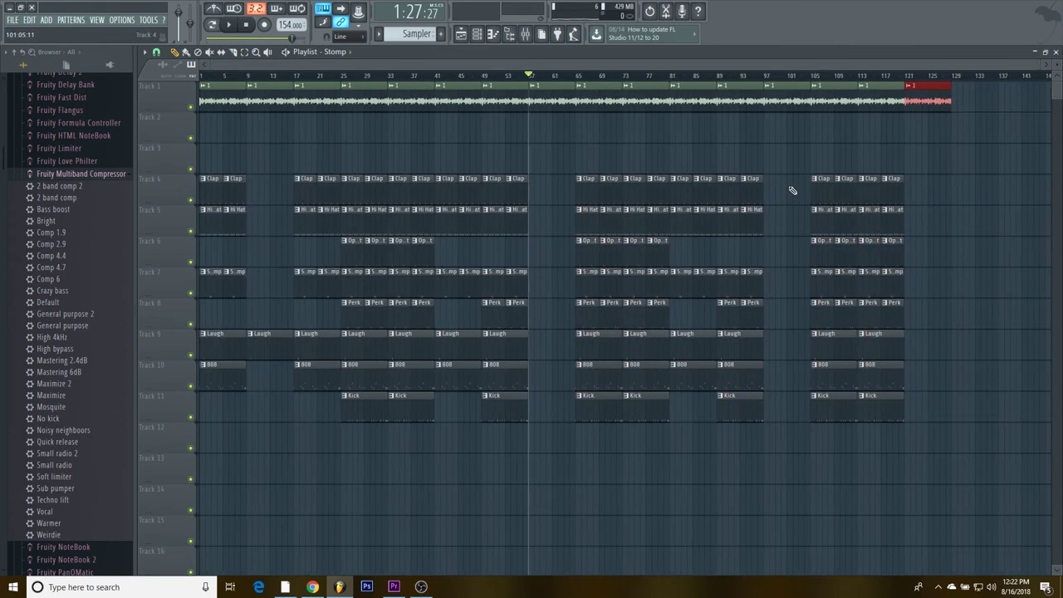
Step: Play the arrangement from the beginning to check the intro, and stop playback
left_click_drag(410, 75, 121, 83)
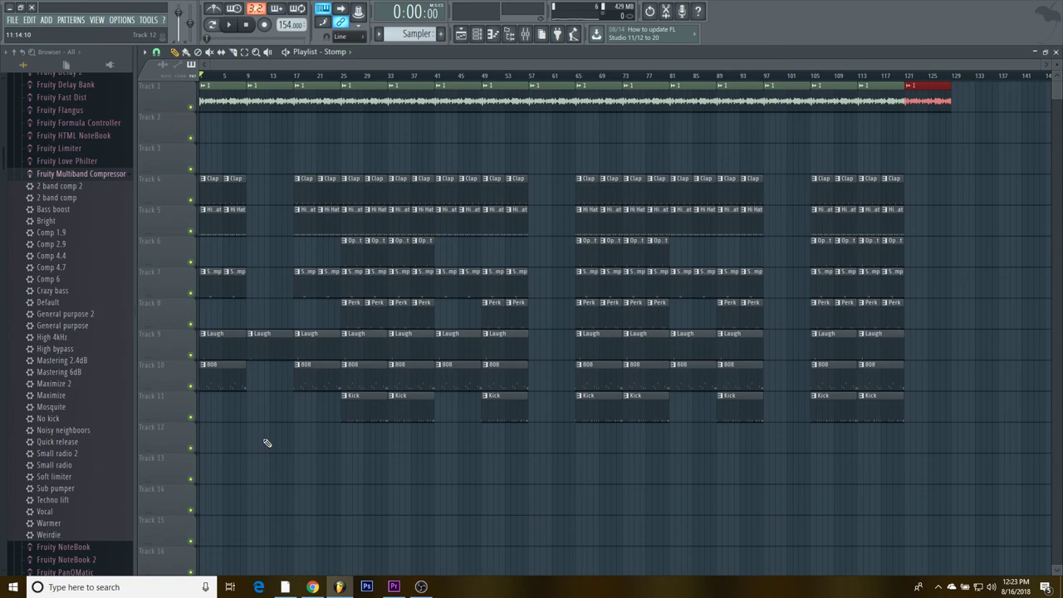
key("space")
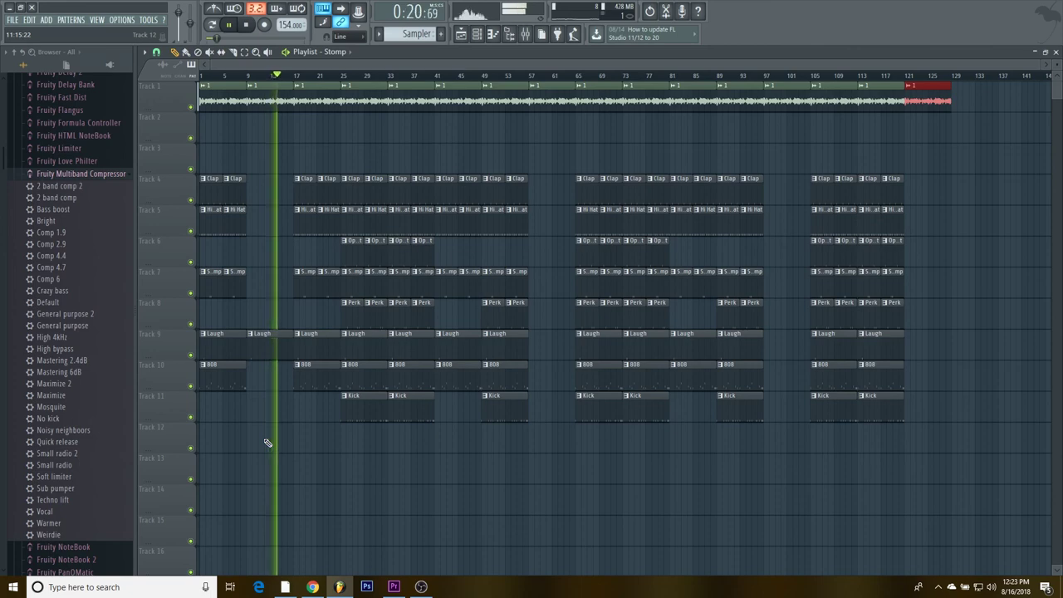
key("space")
Step: Trim the Clap, Hi Hat, Stomp and Laugh clips before bar 25 to end at bar 24 and play the transition
scroll(368, 268, "up", 4)
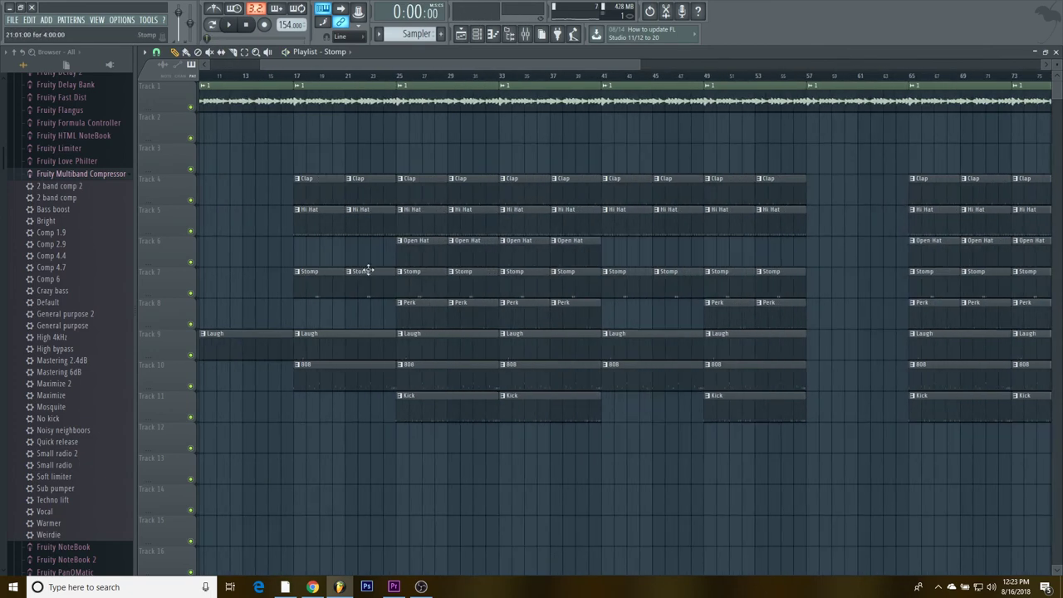
left_click_drag(405, 183, 409, 365)
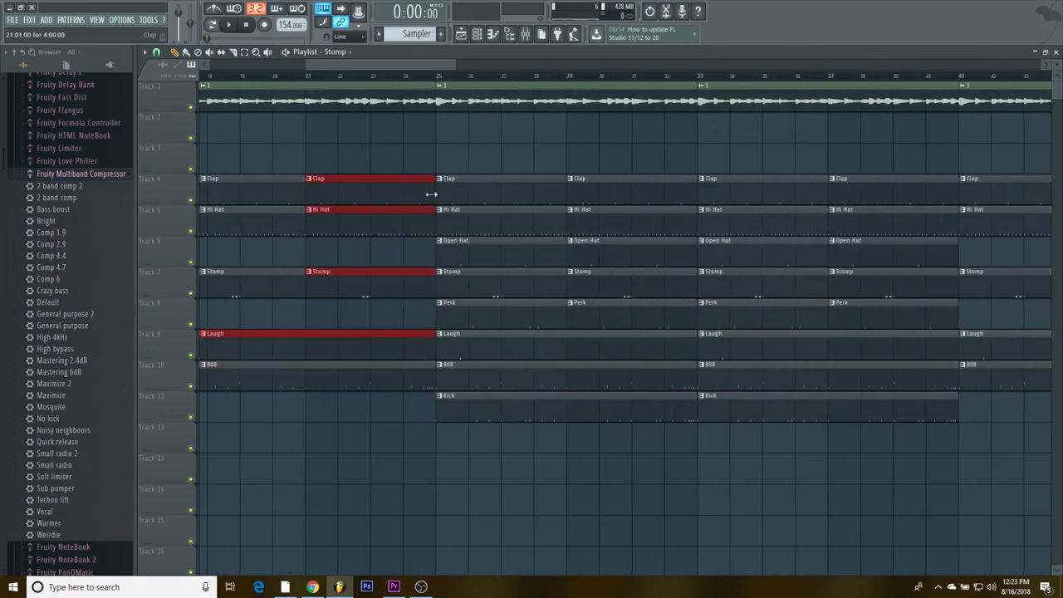
left_click_drag(420, 187, 422, 343)
left_click_drag(428, 192, 402, 193)
key("space")
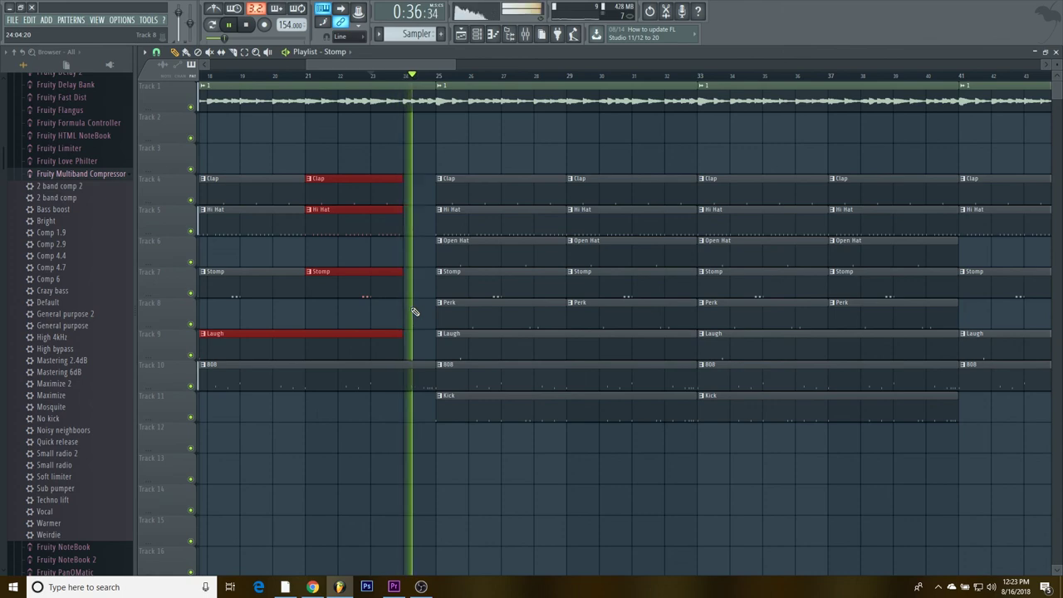
scroll(490, 314, "down", 5)
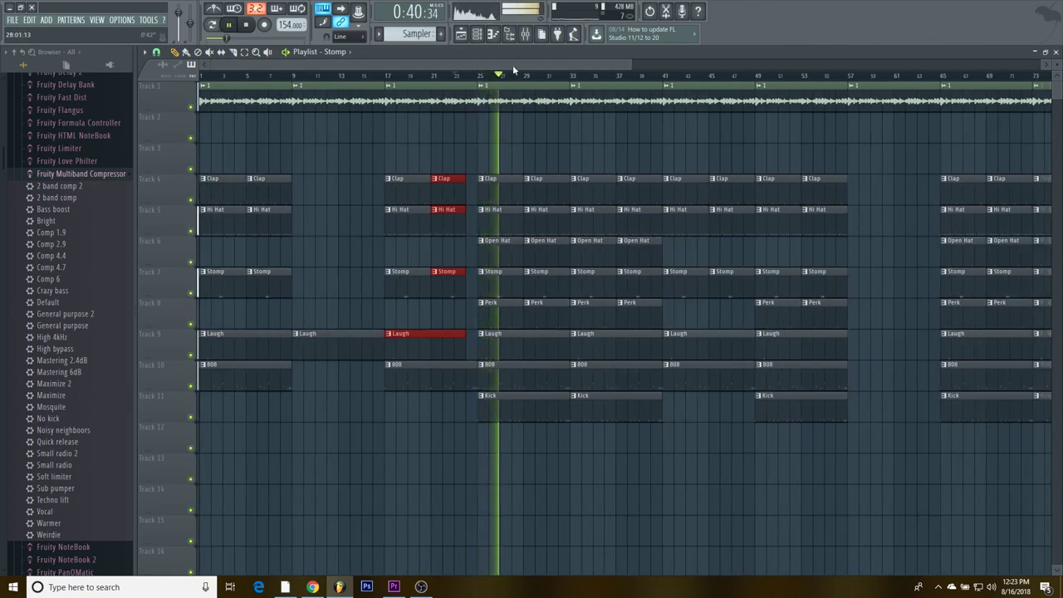
Step: Lower the 808 mixer fader slightly and set the Kick fader to about -7.7 dB
left_click(525, 33)
left_click(261, 333)
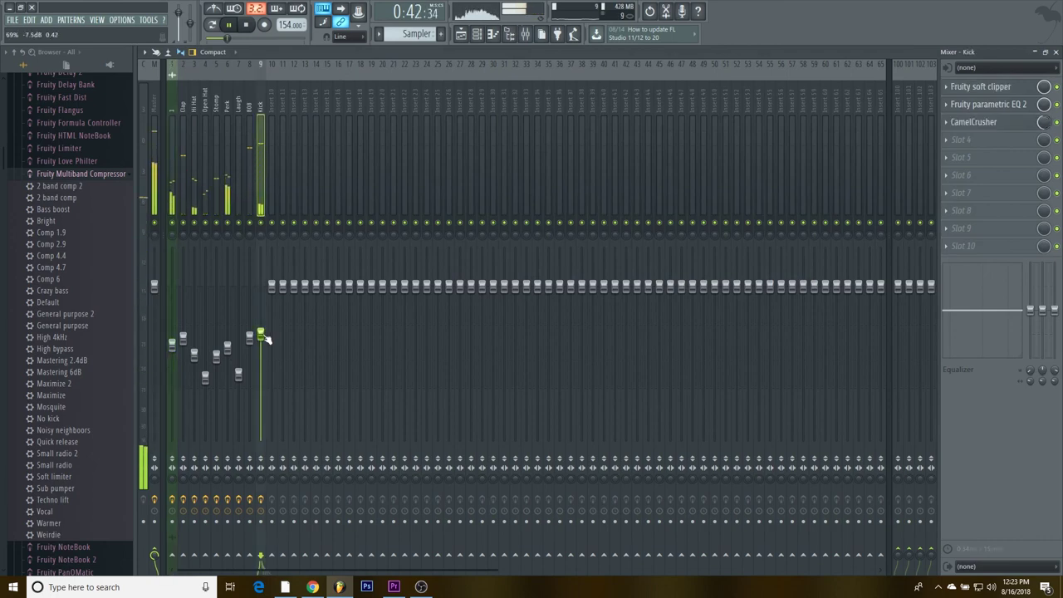
left_click(249, 338)
left_click(260, 334)
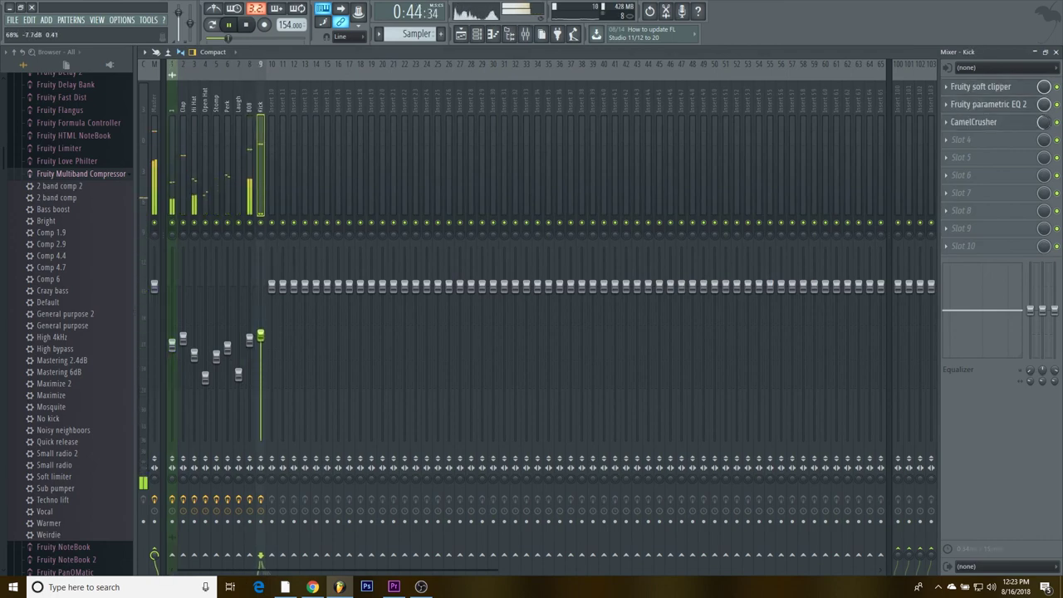
left_click(461, 34)
Step: Select the Clap, Hi Hat, Stomp and Laugh clips leading into bar 49 and stop playback
scroll(640, 408, "up", 2)
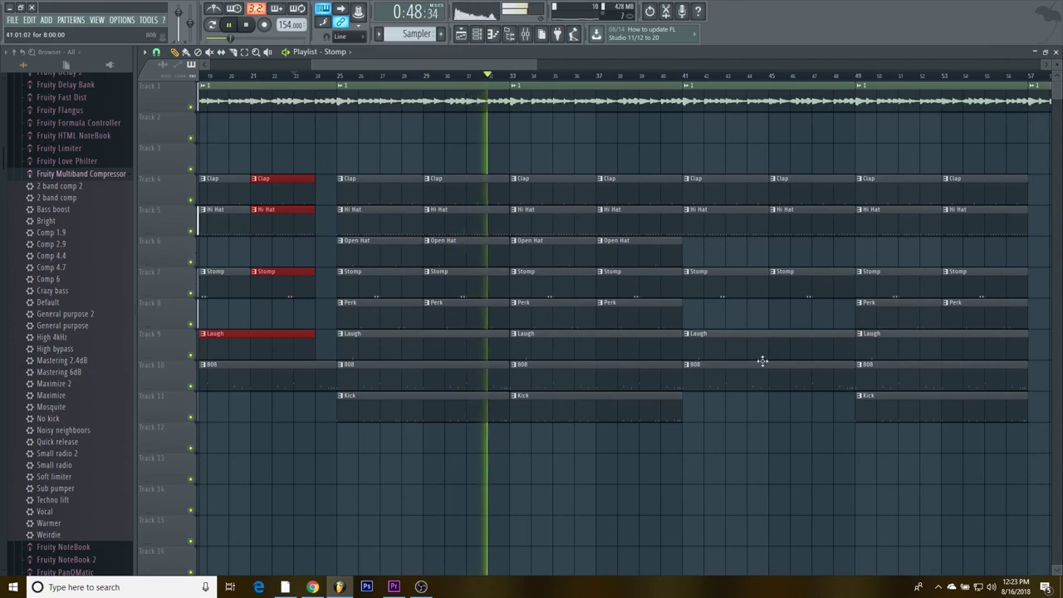
left_click_drag(814, 176, 838, 389)
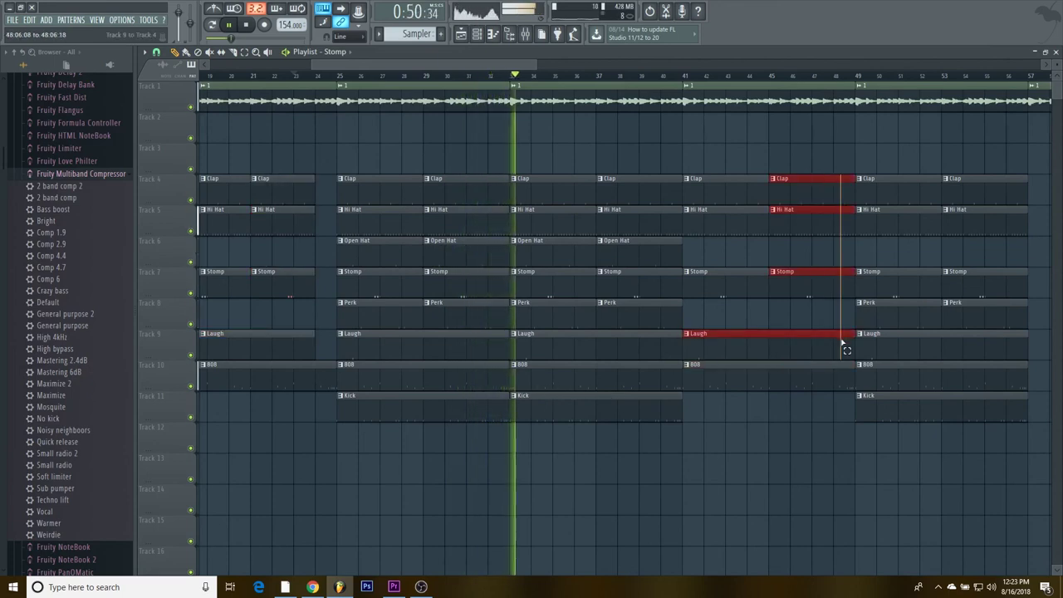
scroll(520, 301, "up", 3)
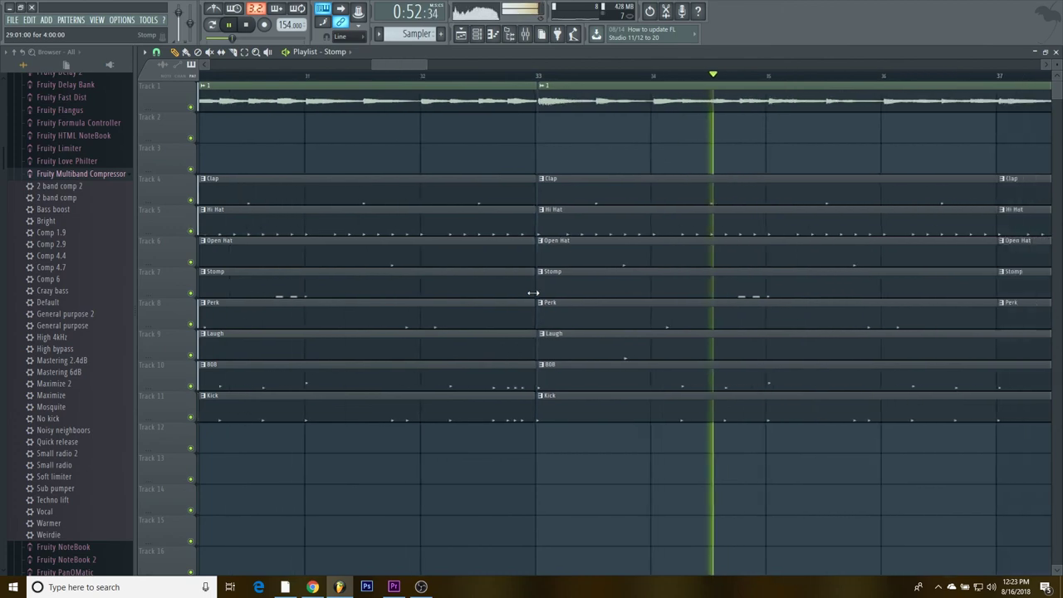
scroll(481, 272, "down", 4)
key("space")
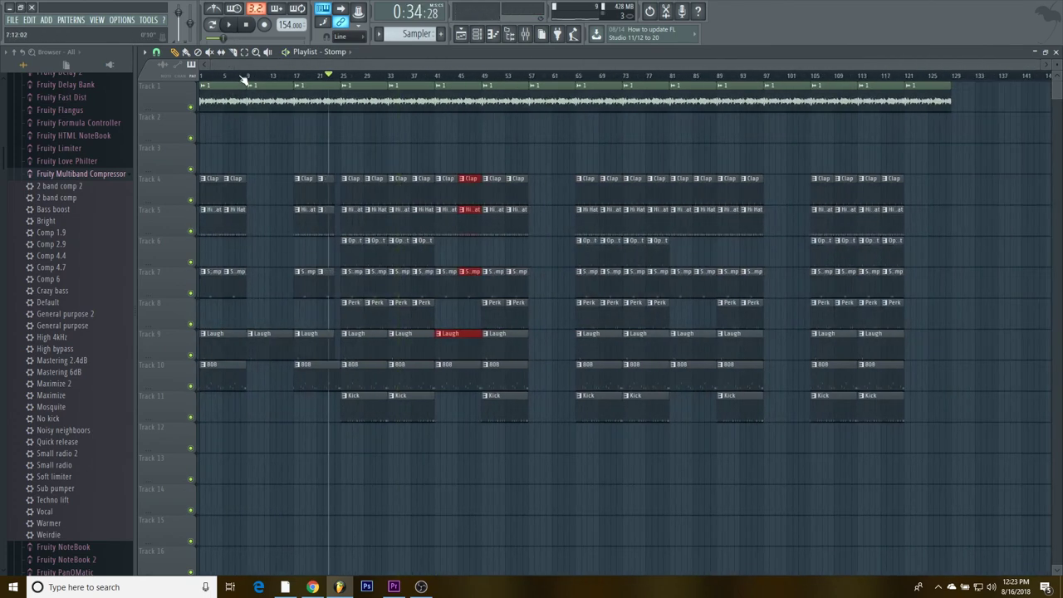
Step: Move the melody clip starting at bar 9 down to Track 2 and delete it
scroll(273, 88, "up", 7)
scroll(273, 87, "up", 2)
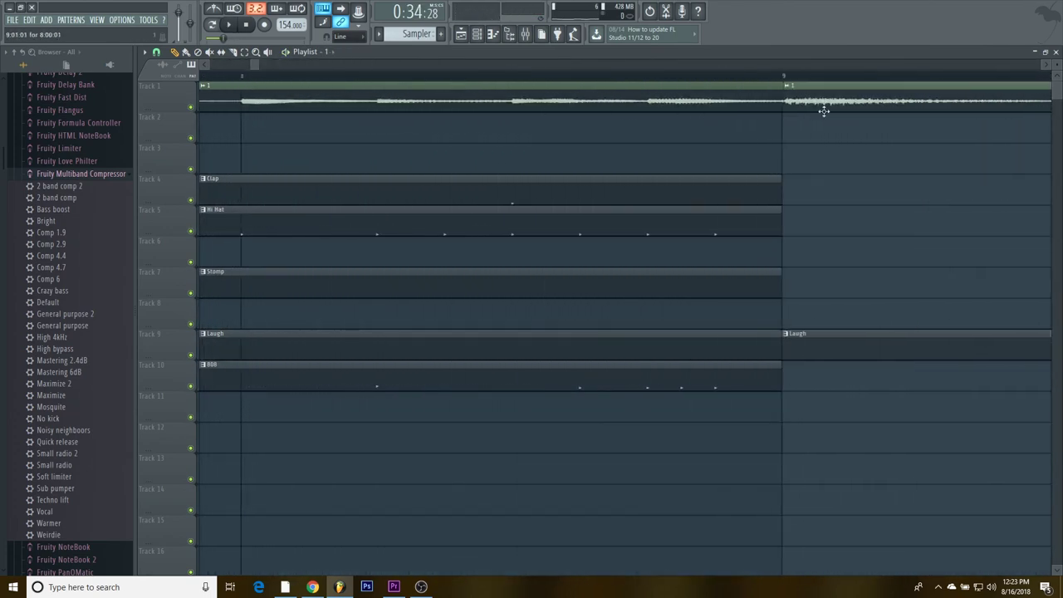
left_click_drag(823, 109, 823, 138)
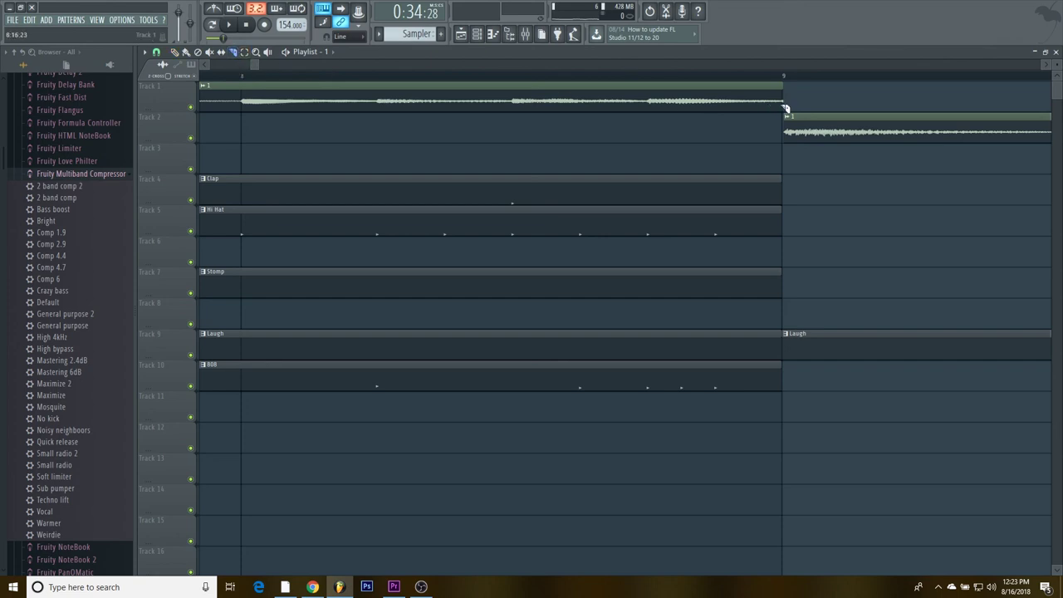
scroll(816, 108, "up", 3)
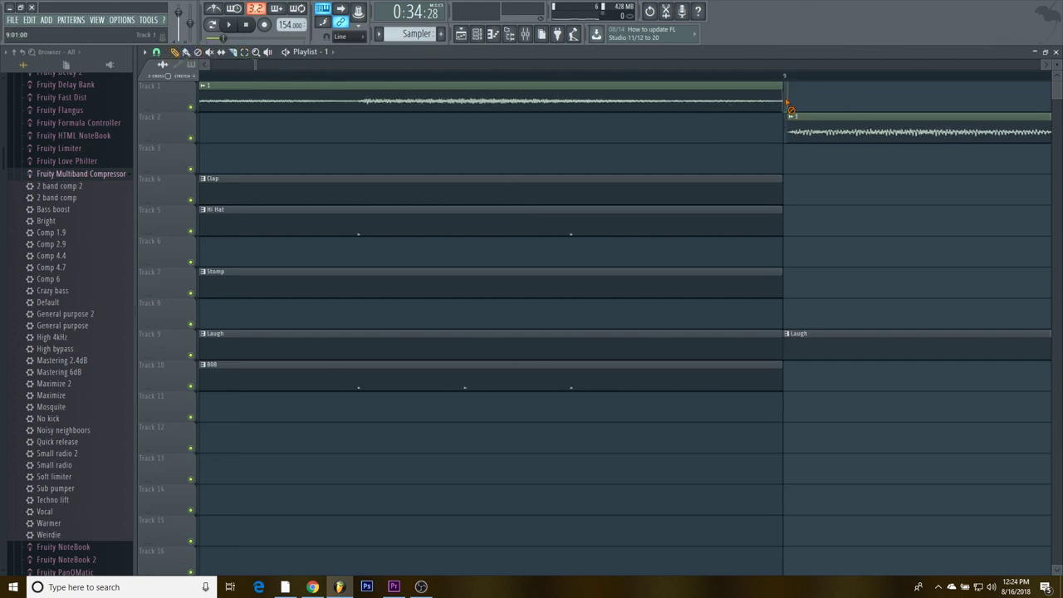
right_click(822, 125)
Step: Move the Perk, Open Hat and Kick clips at bar 25 to bar 1 on their own tracks
scroll(780, 186, "down", 5)
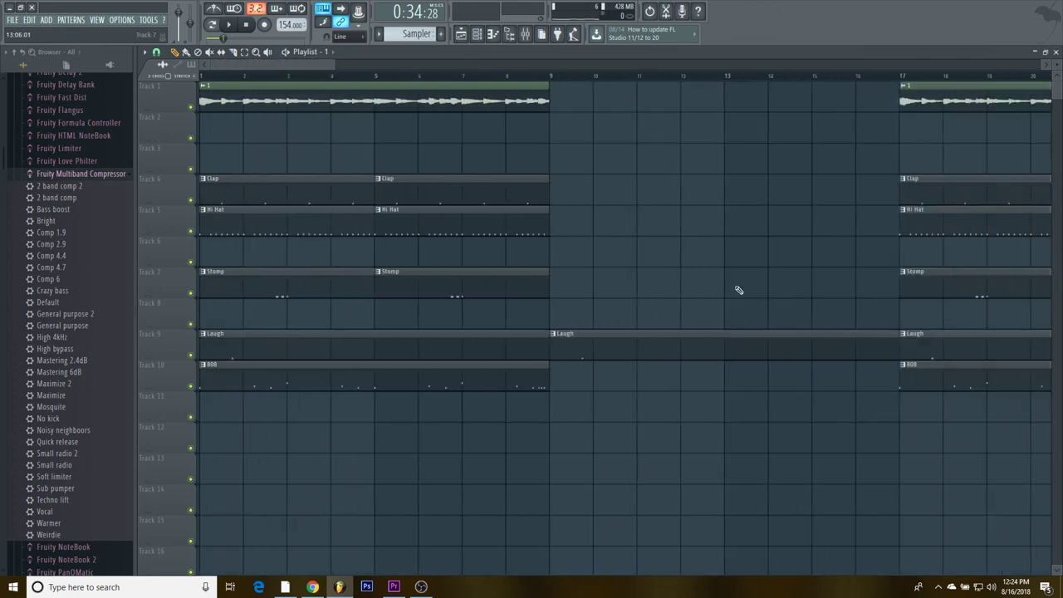
scroll(575, 312, "down", 3)
left_click_drag(611, 313, 78, 294)
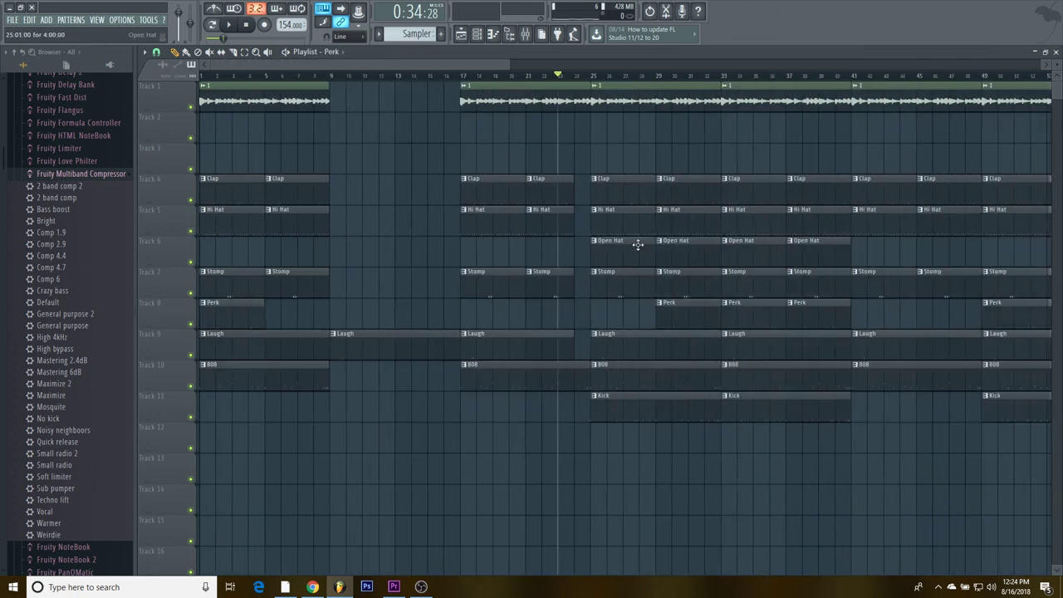
left_click_drag(636, 240, 140, 230)
left_click_drag(595, 411, 91, 397)
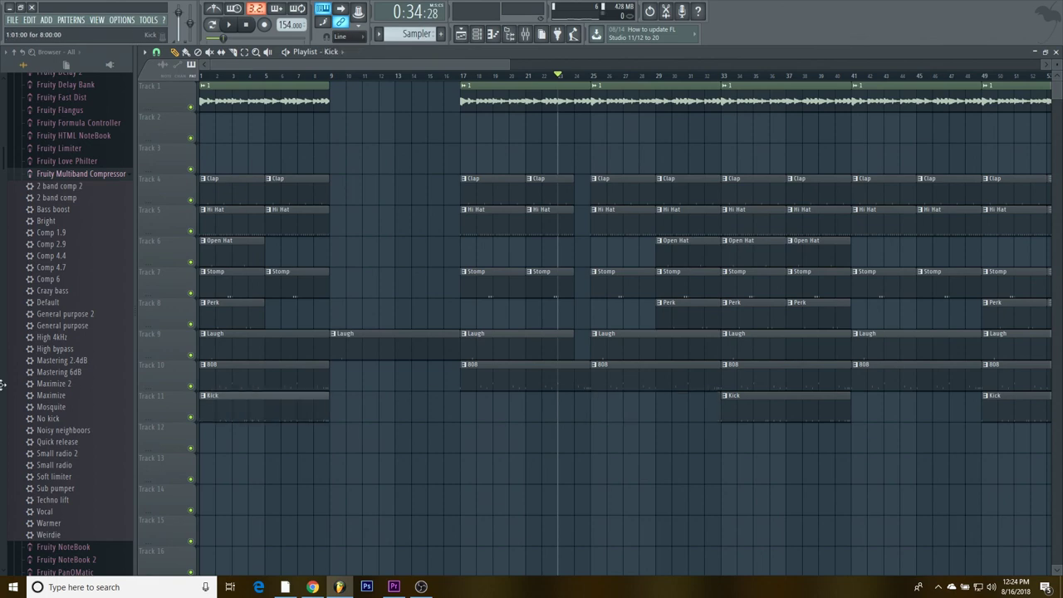
Step: Delete every clip from bar 9 onward on all tracks and return the playhead to the start of the playlist
right_click(406, 349)
scroll(407, 348, "down", 4)
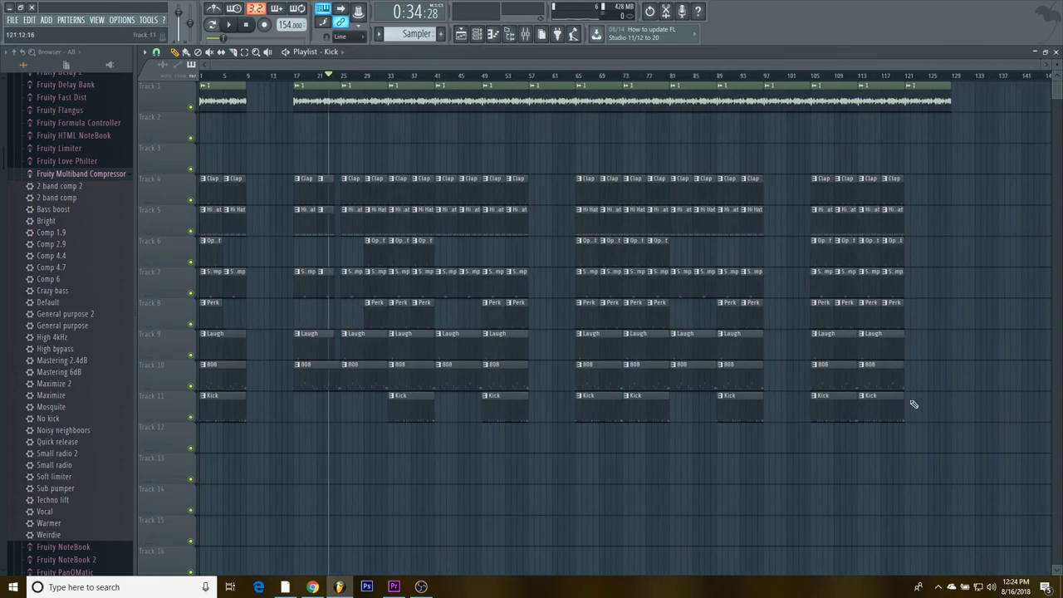
left_click_drag(981, 453, 316, 89)
key("Delete")
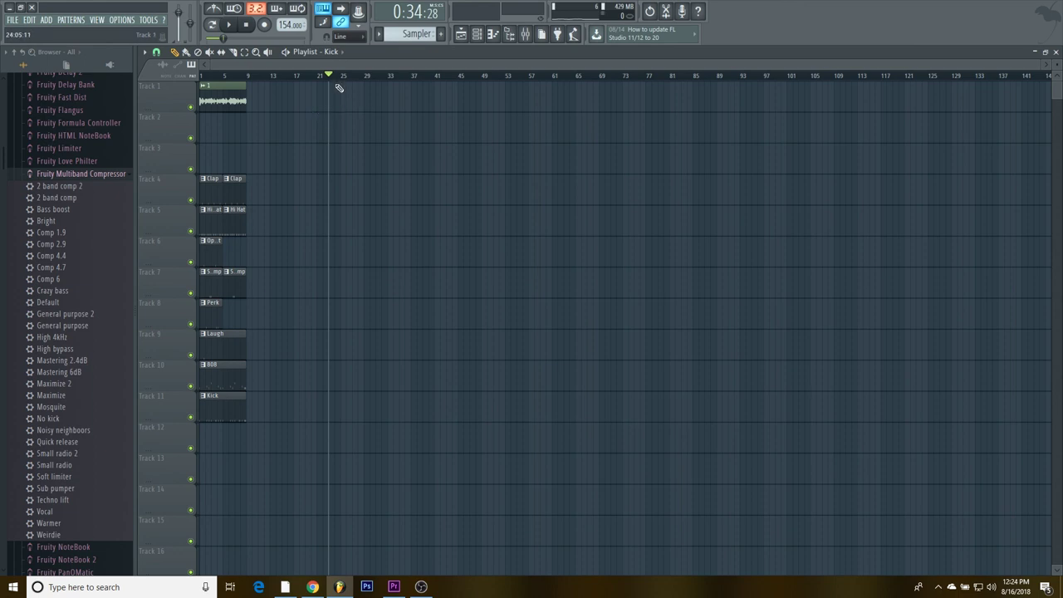
left_click_drag(330, 76, 204, 76)
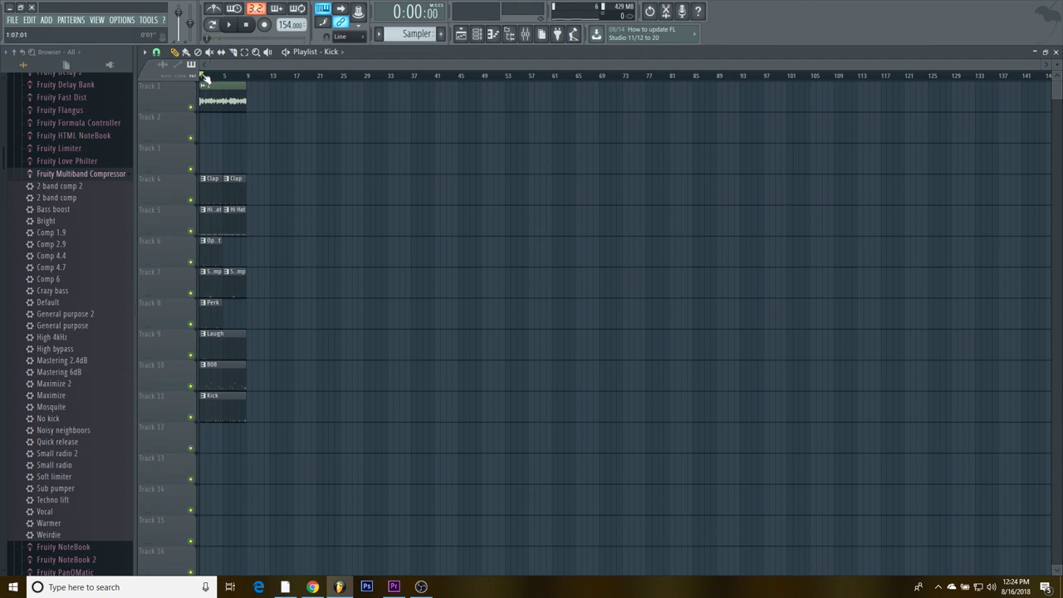